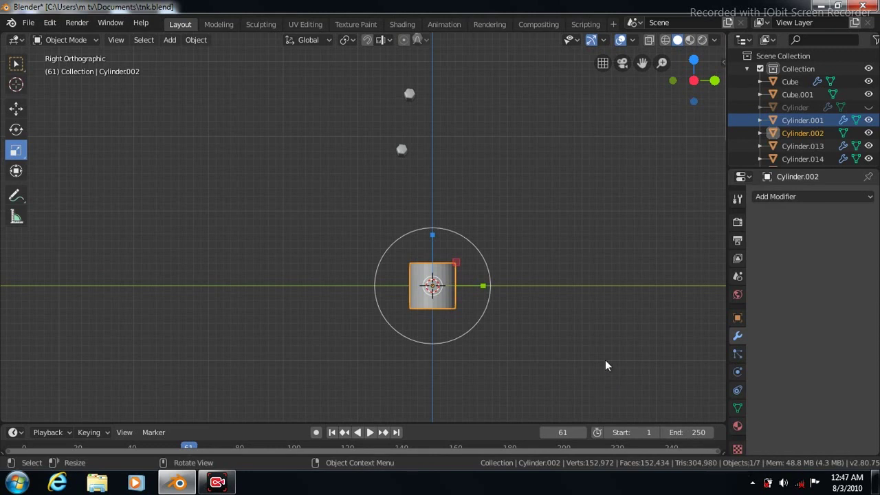
Step: Move the cylinder's whole mesh along the Y axis in Edit Mode, in the negative direction away from the 3D cursor
key("shift+space")
key("g")
left_click_drag(485, 287, 367, 282)
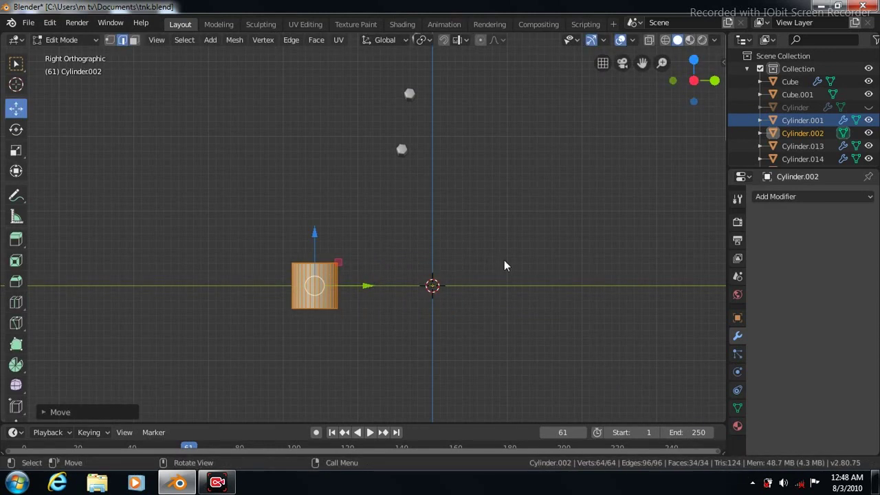
Step: Spin the cylinder mesh about the X axis around the 3D cursor through 182° with 10 steps to form an arch
left_click(15, 62)
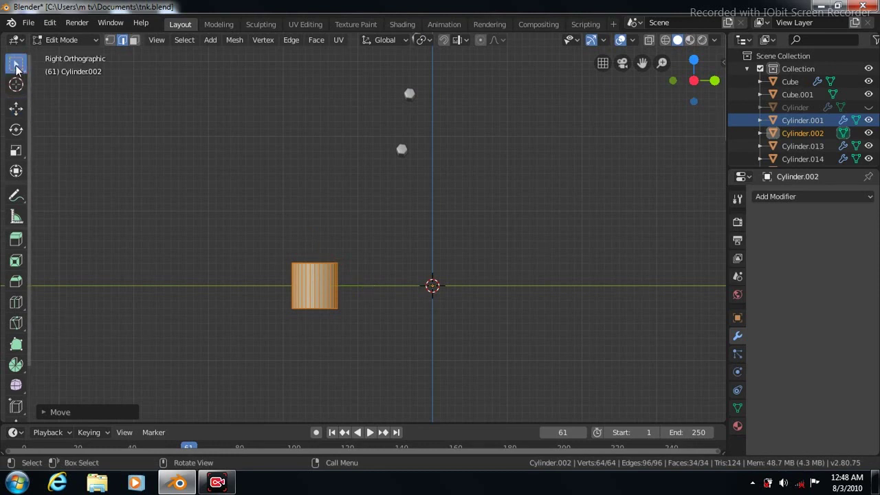
key("KP_Subtract")
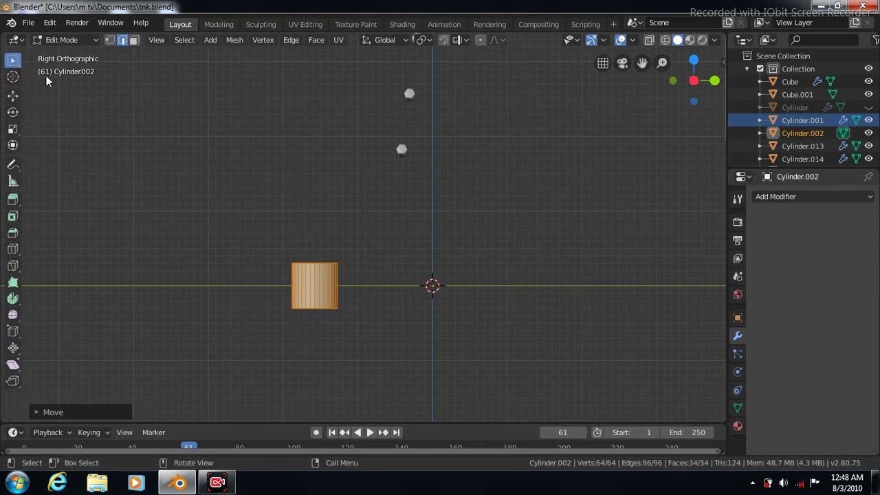
left_click(13, 299)
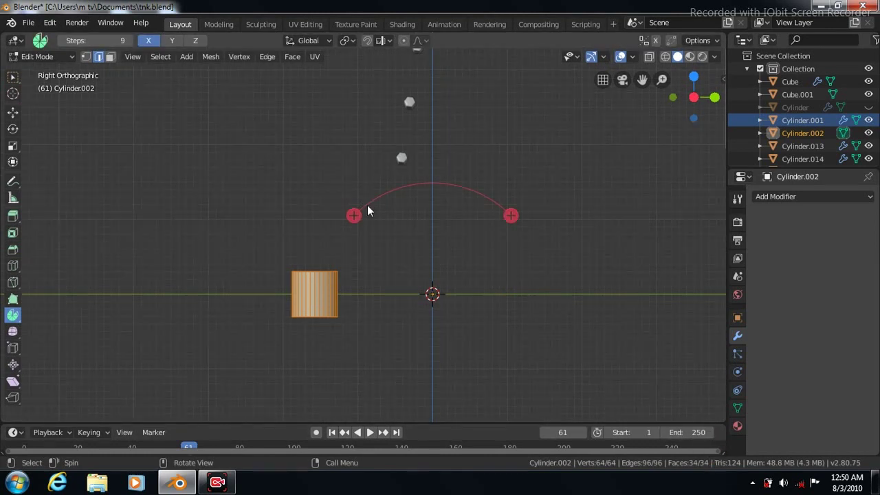
left_click_drag(367, 204, 512, 431)
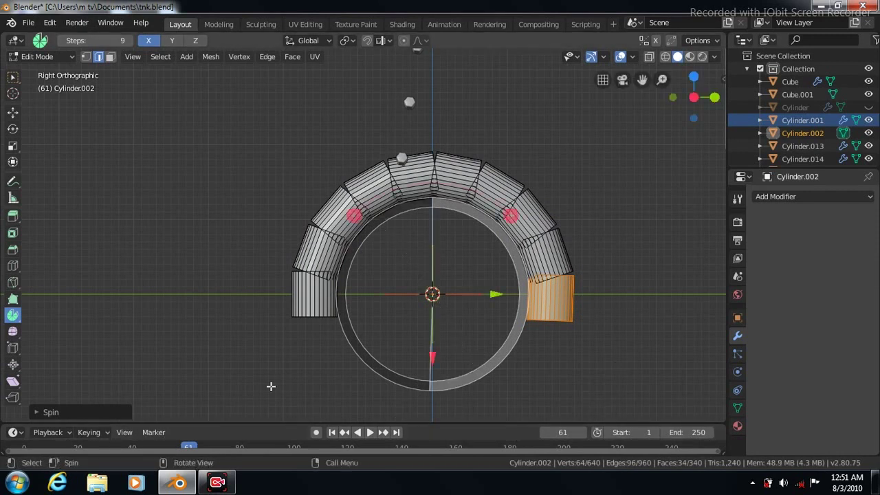
left_click(36, 411)
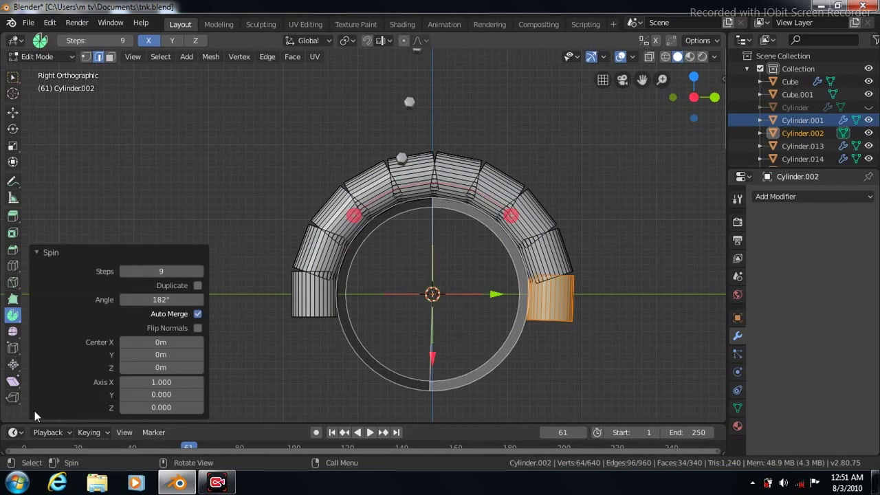
left_click(198, 272)
left_click(36, 252)
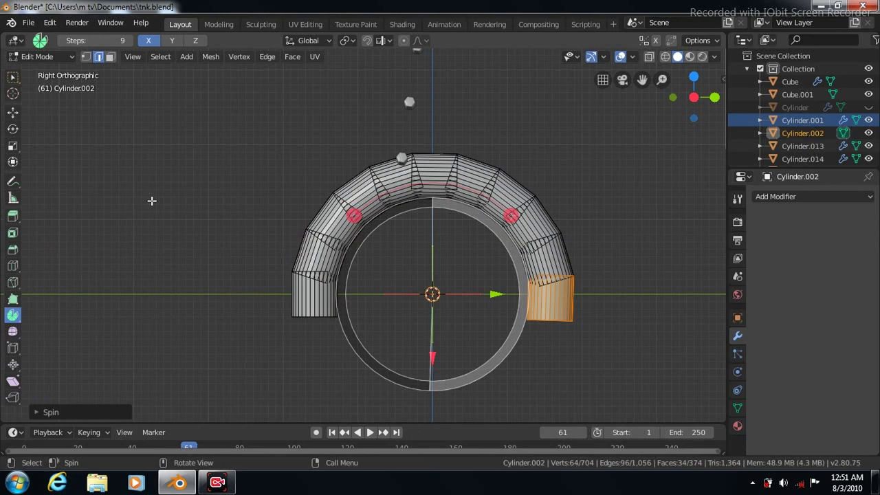
Step: Lengthen the arch's spun end by selecting its bottom vertices with X-ray on and moving them down along Z
left_click(13, 77)
left_click(87, 57)
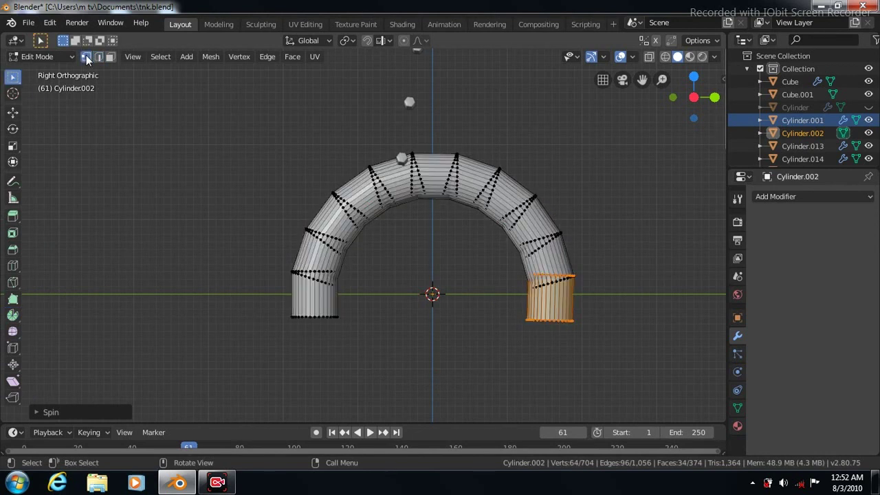
left_click_drag(515, 313, 617, 342)
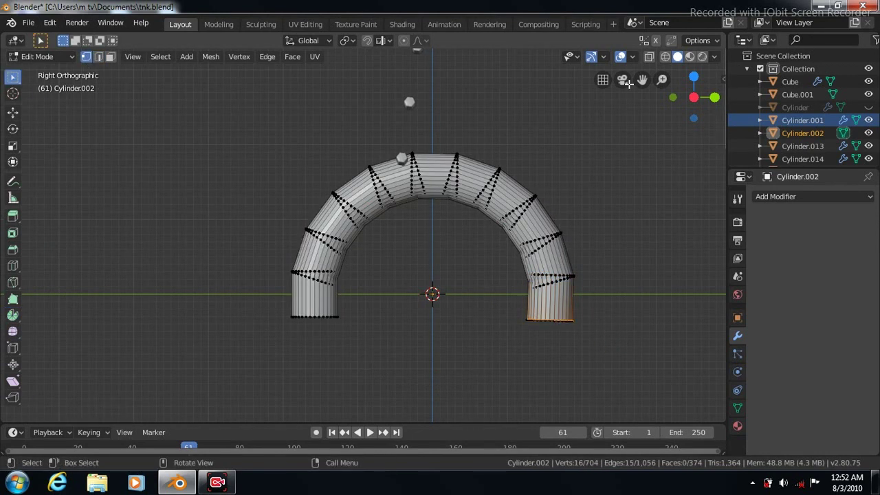
key("alt+z")
left_click_drag(514, 311, 602, 318)
left_click(13, 114)
left_click_drag(552, 278, 554, 323)
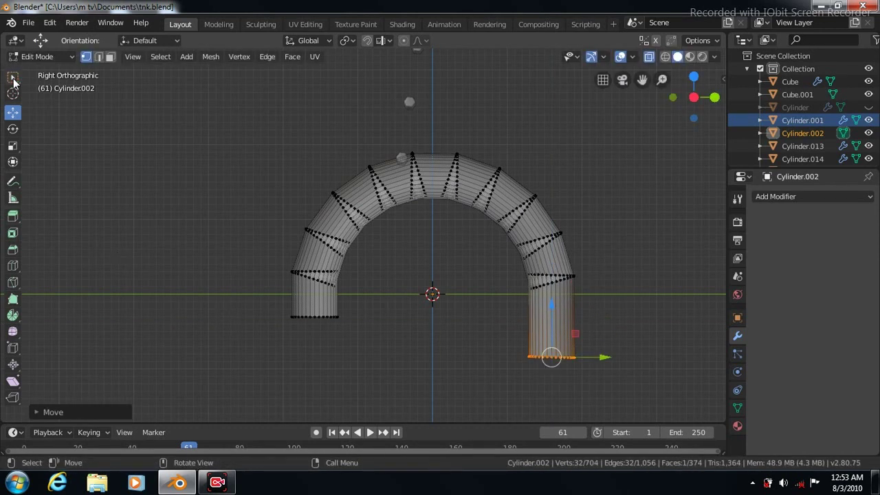
Step: Select the bottom vertices of the arch's other leg and move them down along Z to match the lengthened leg
left_click(13, 78)
left_click_drag(272, 307, 358, 330)
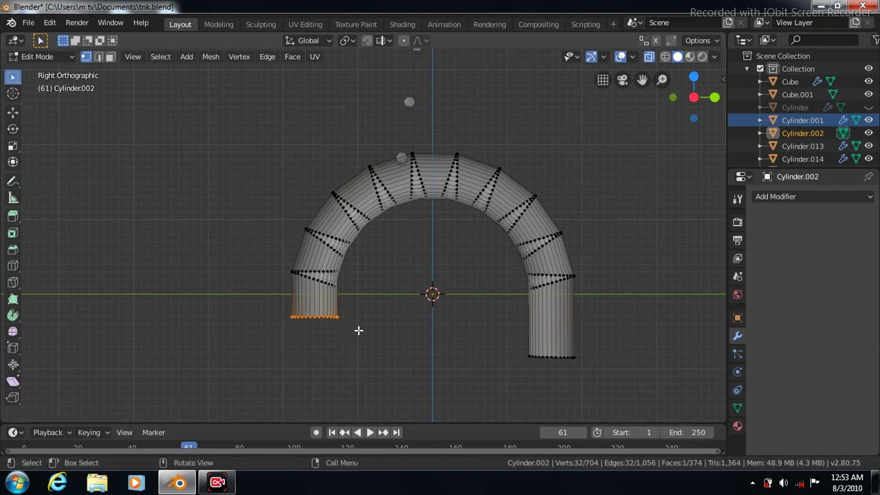
left_click(13, 112)
left_click_drag(314, 260, 316, 302)
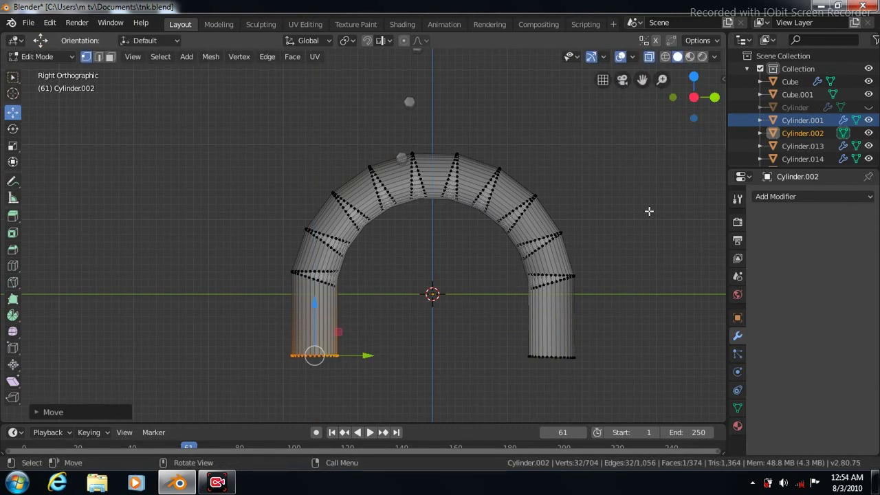
Step: Turn off X-ray, return to Object Mode, and shade the arch smooth with Auto Smooth enabled
left_click(648, 57)
key("Tab")
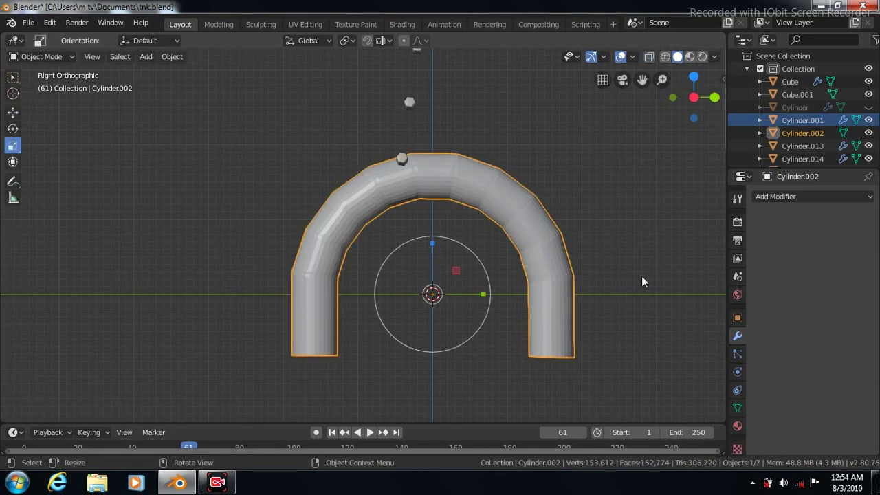
right_click(543, 236)
left_click(543, 236)
left_click(738, 411)
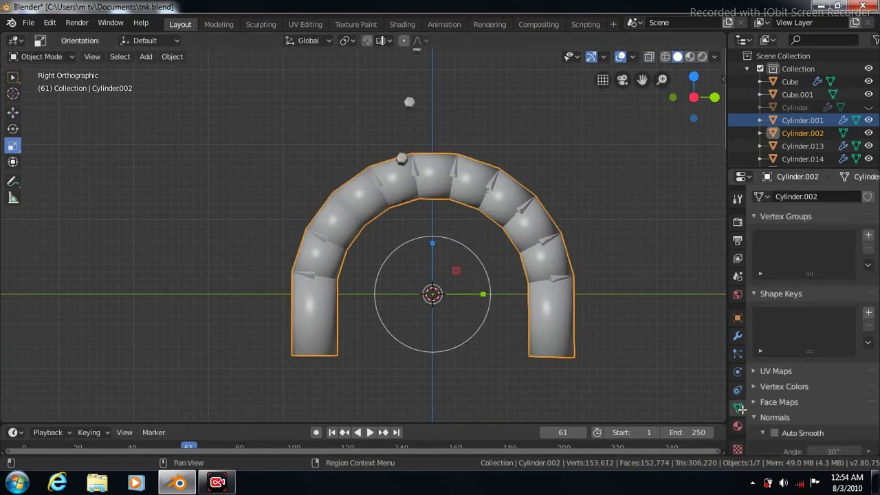
left_click(774, 432)
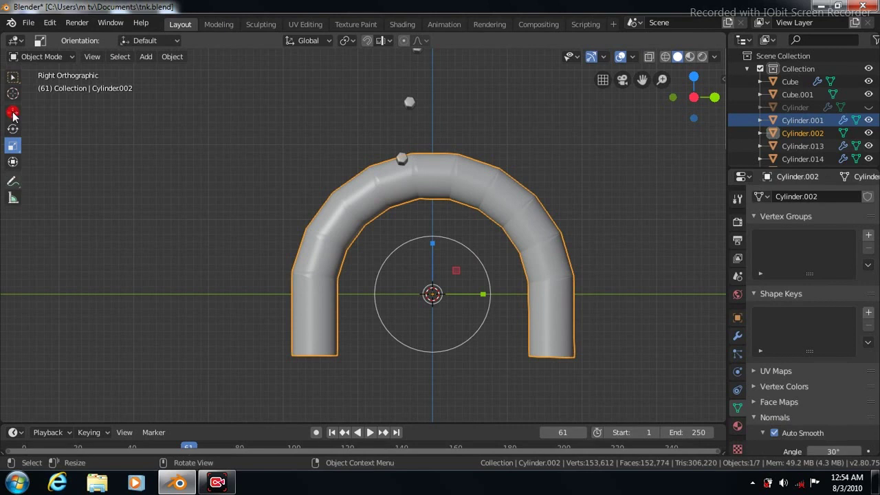
Step: Unhide the turret body object Cylinder and move the arch up along Z to above the turret roof
left_click(13, 113)
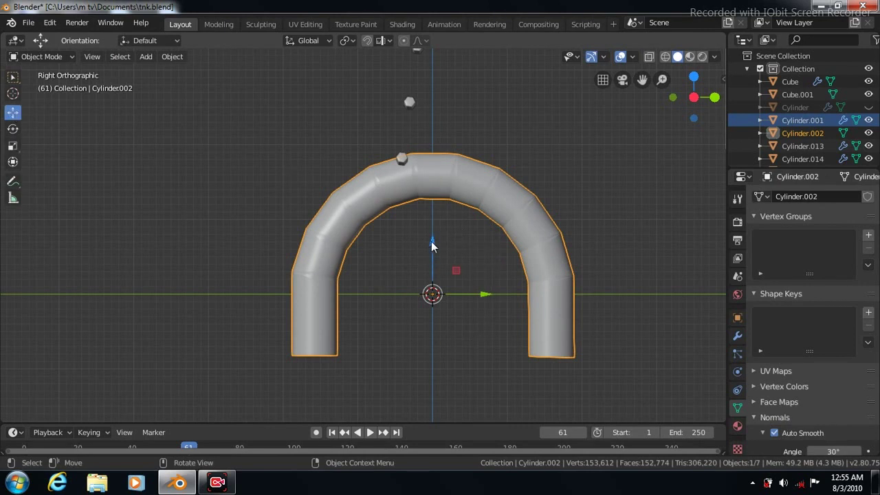
key("Tab")
key("Tab")
scroll(432, 240, "down", 7)
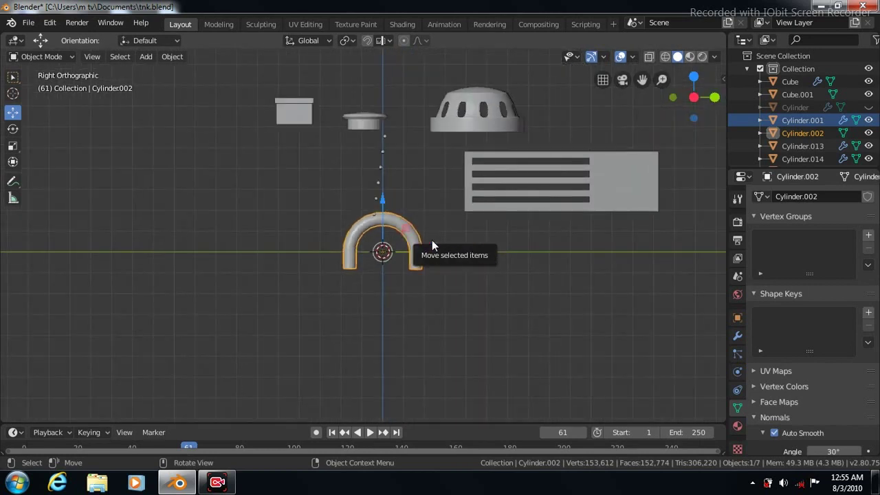
scroll(431, 240, "down", 2)
left_click(867, 107)
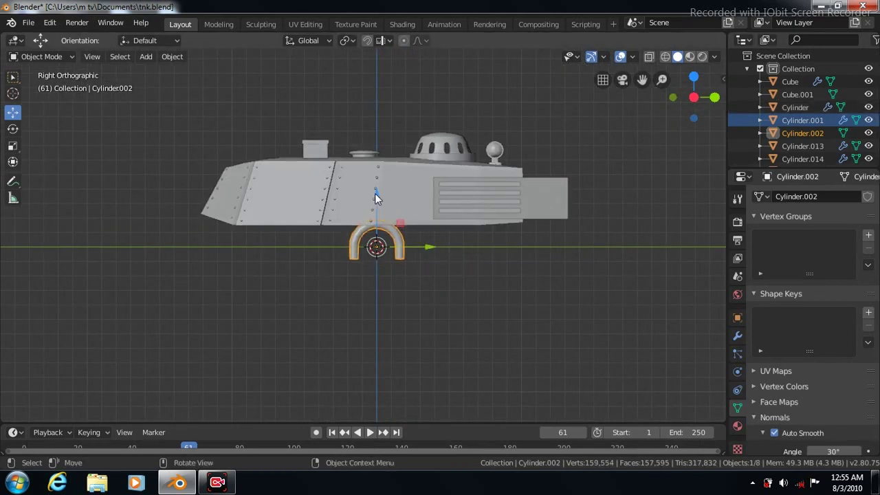
left_click_drag(376, 192, 364, 78)
Step: Scale the arch down uniformly to a small handle suited to the turret roof
key("shift+space")
key("s")
left_click_drag(455, 164, 397, 154)
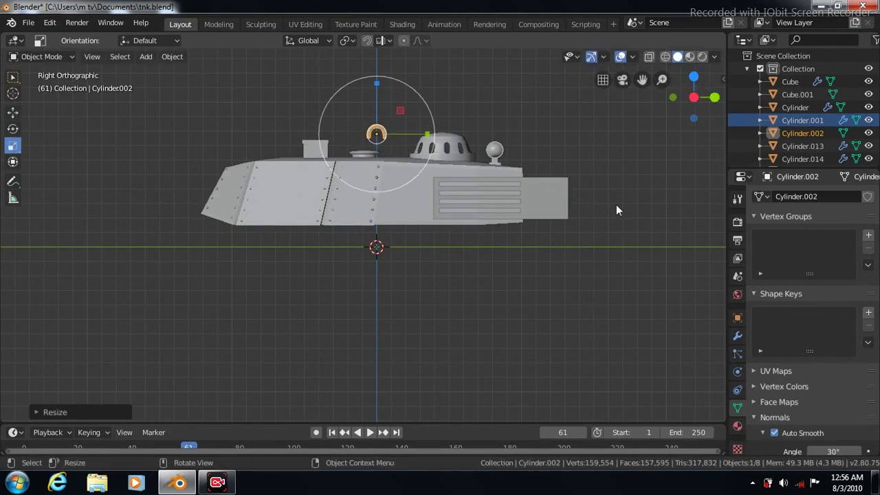
Step: Position the arch along Y beside the rectangular box near the turret's front and lower it onto the roof
scroll(593, 301, "up", 2)
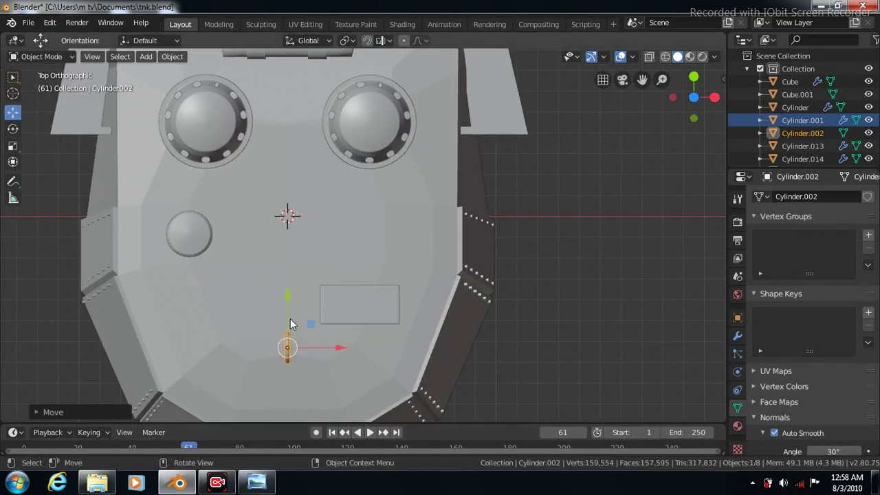
left_click_drag(290, 323, 286, 283)
key("KP_3")
key("ctrl+KP_3")
left_click_drag(641, 78, 641, 144)
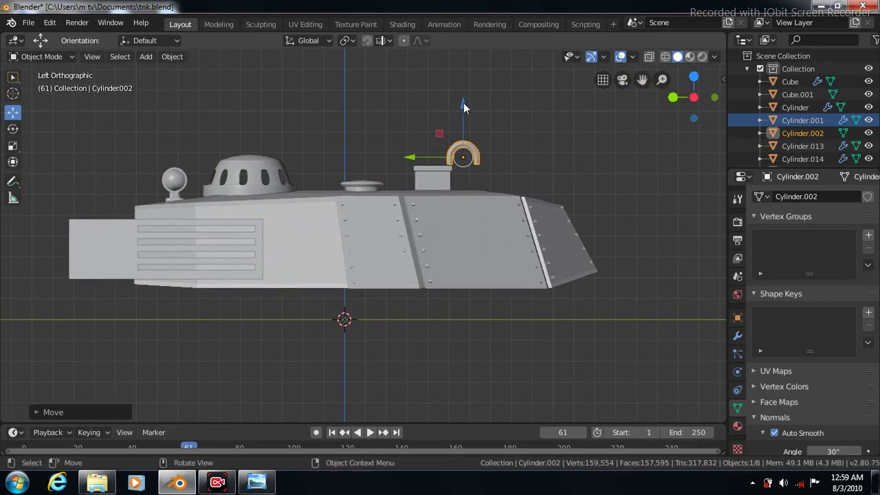
mouse_move(463, 107)
left_mouse_down()
mouse_move(462, 135)
mouse_move(462, 121)
left_mouse_up()
Step: Try to resize the arch on the turret roof and undo the resize
left_click(13, 146)
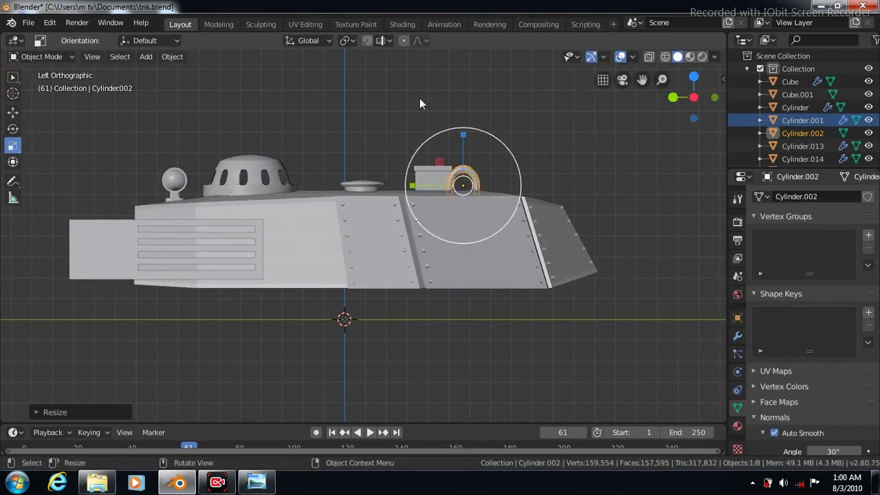
left_click(601, 182)
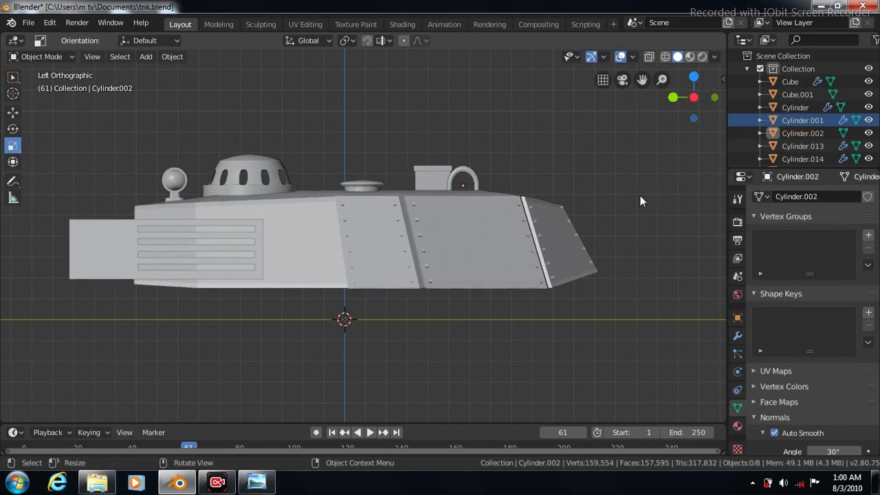
key("ctrl+z")
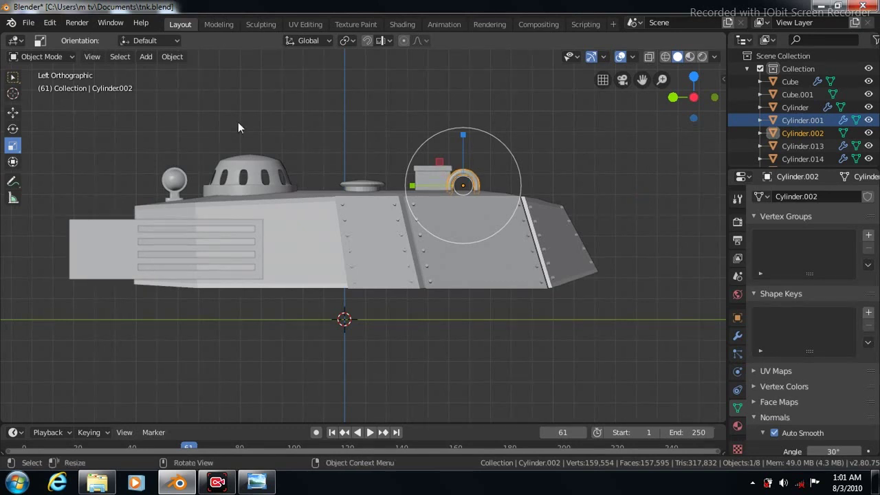
Step: Deselect the arch and examine the turret with its roof details in perspective view
left_click(13, 78)
left_click(652, 202)
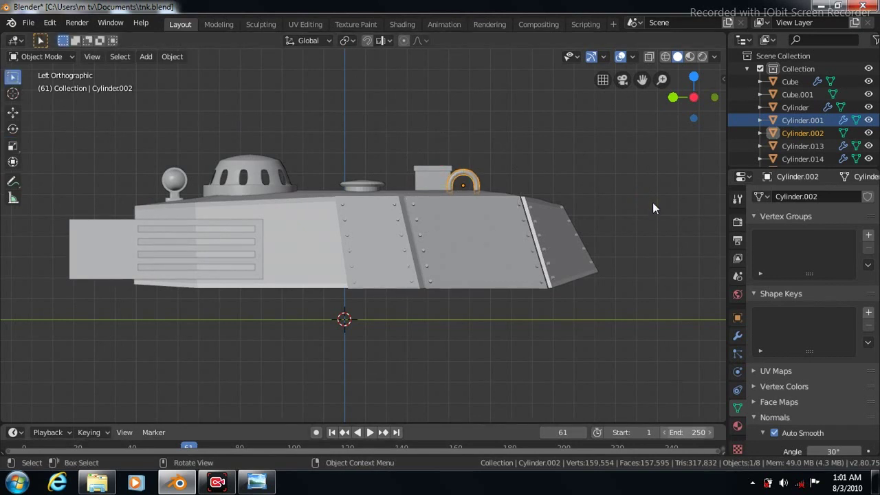
key("KP_5")
key("KP_8")
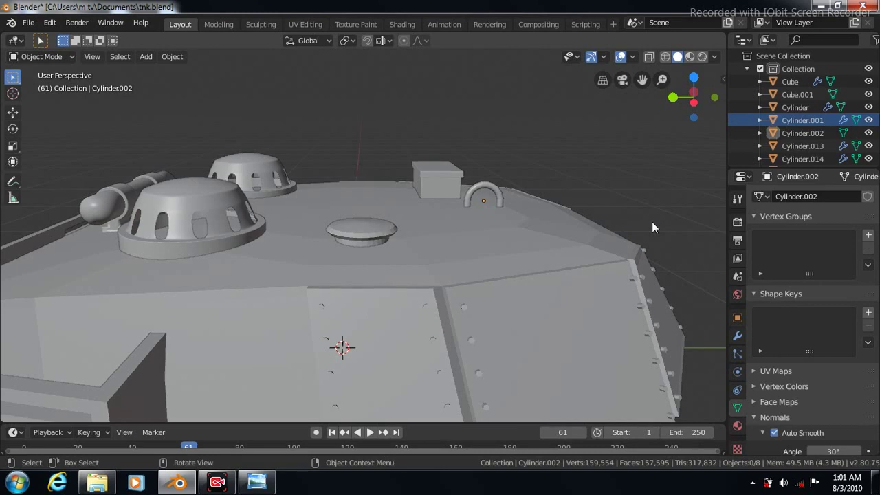
scroll(652, 221, "down", 2)
scroll(652, 222, "down", 1)
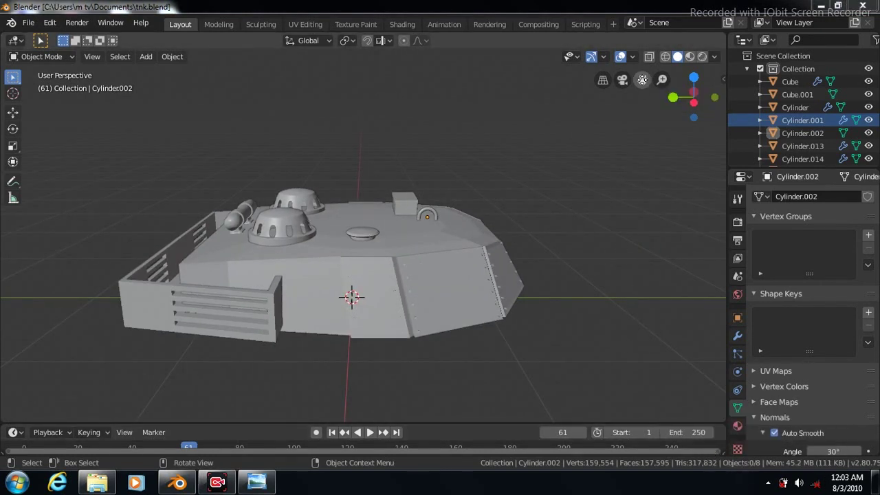
left_click_drag(641, 80, 641, 39)
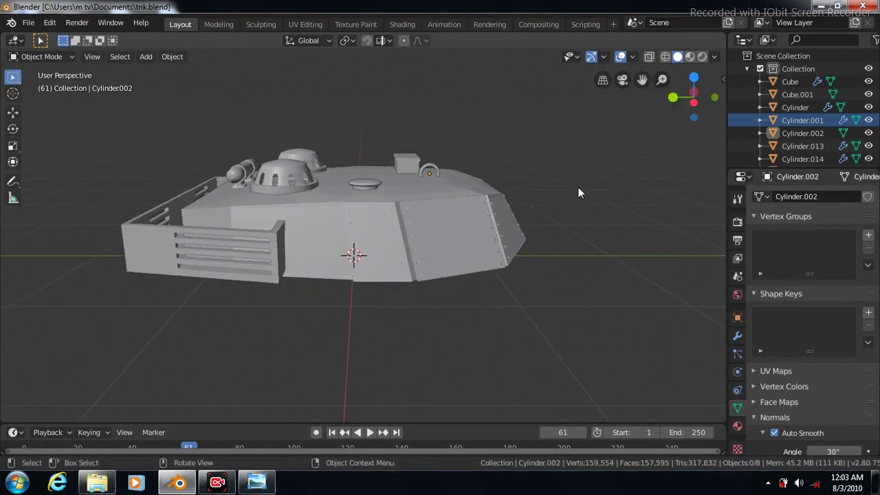
Step: Add a cube mesh at the 3D cursor in the right orthographic view
key("KP_3")
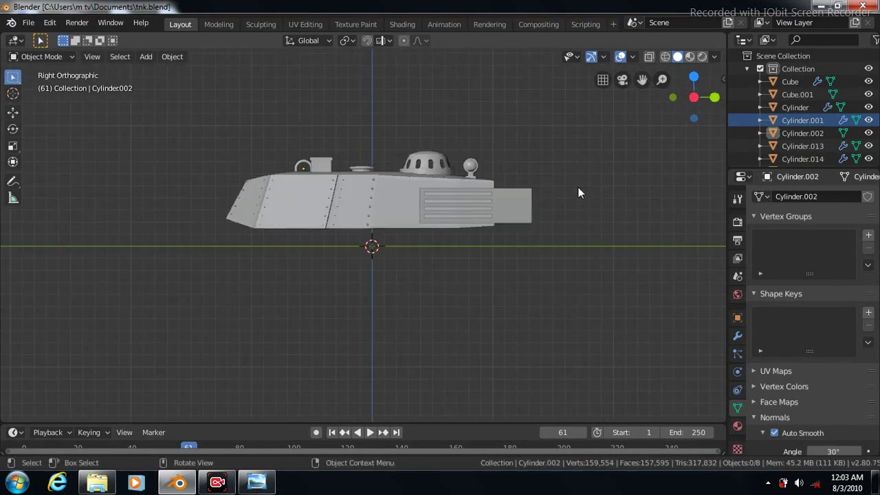
left_click(145, 57)
mouse_move(167, 71)
left_click(267, 82)
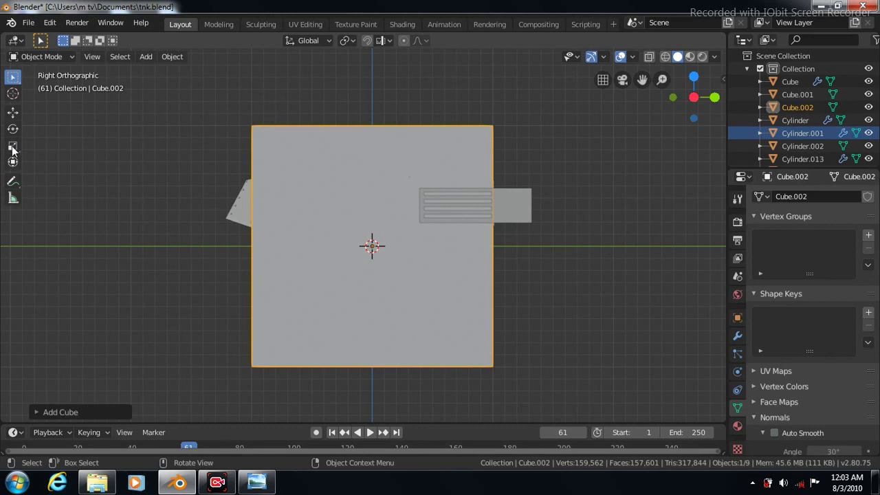
Step: Scale the new cube uniformly to a small block slightly shorter than the turret body
left_click(12, 147)
key("s")
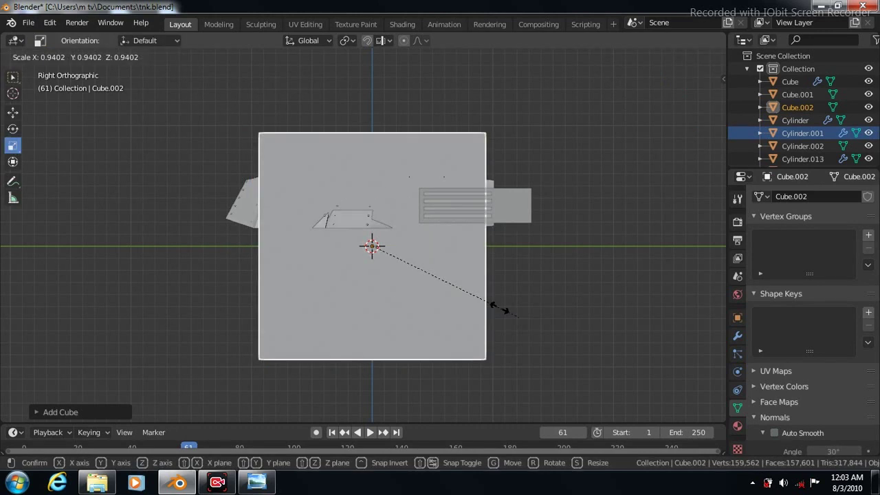
left_click(428, 268)
key("s")
left_click(426, 251)
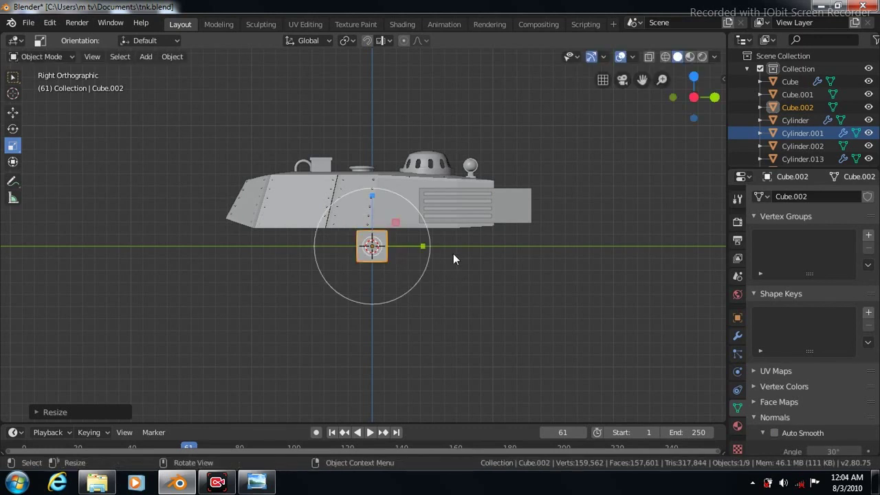
key("s")
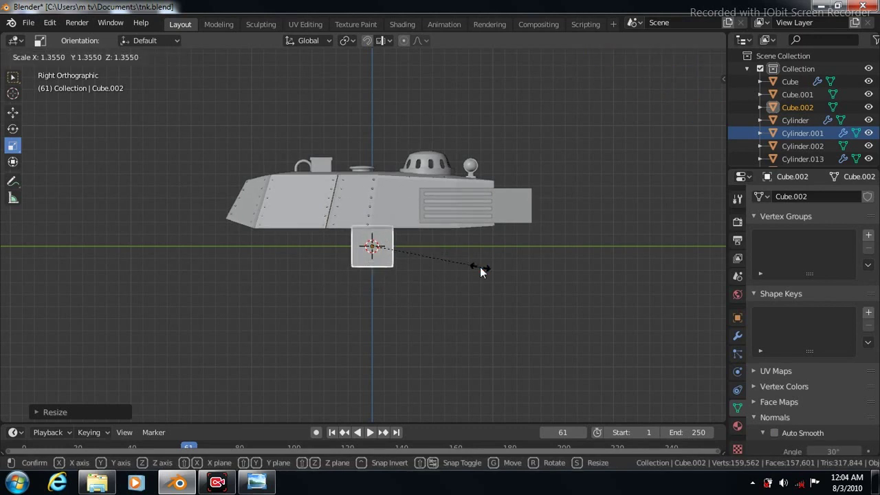
left_click(481, 272)
Step: Move the cube along Y and Z so that it overlaps the sloped front of the turret
left_click(12, 114)
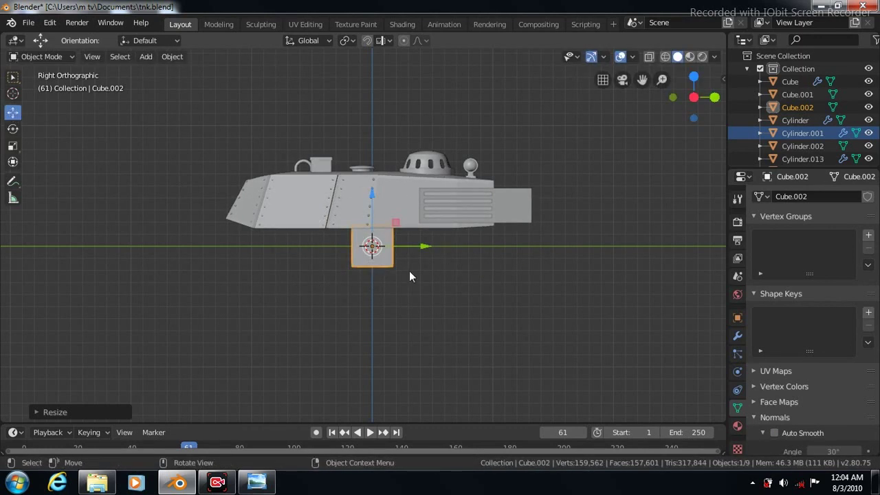
left_click_drag(423, 251, 266, 241)
left_click_drag(218, 193, 223, 141)
left_click_drag(270, 196, 293, 199)
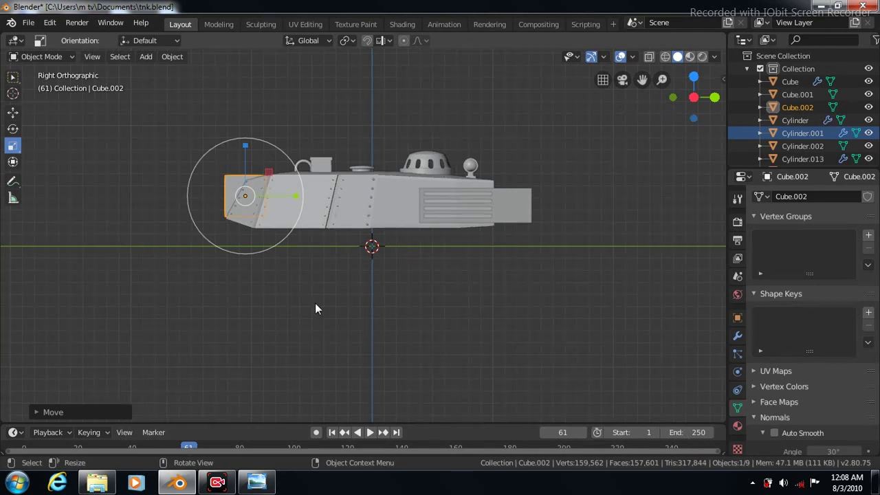
Step: Narrow the block along X in the front orthographic view and enter Edit Mode on its mesh
key("KP_1")
left_click_drag(380, 196, 370, 200)
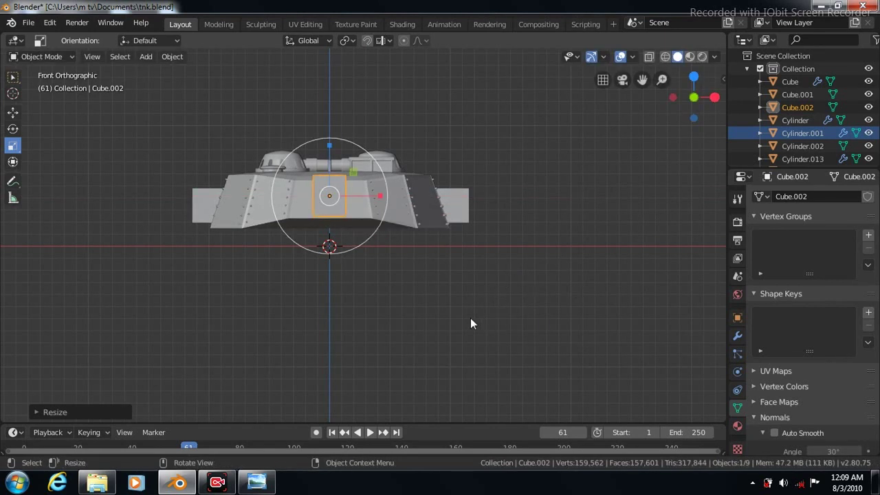
key("Tab")
left_click(13, 77)
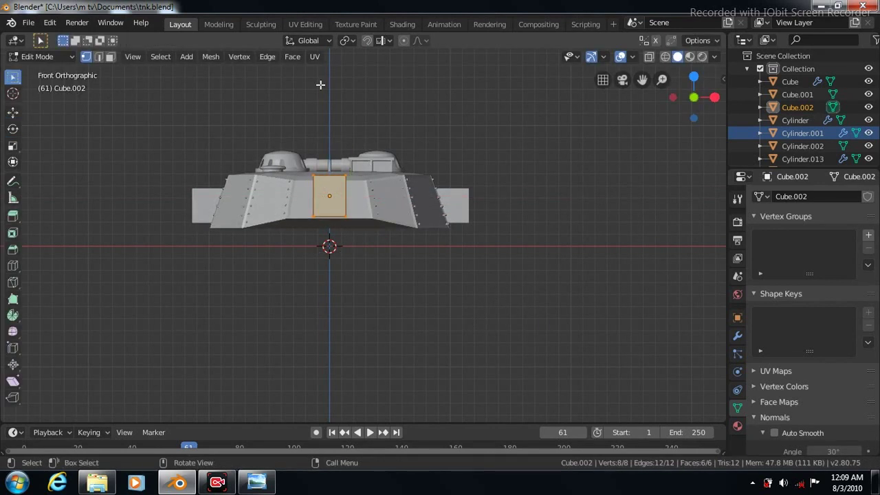
Step: With X-ray on in the right orthographic view, lower the block's upper front edge along Z to follow the turret roof's slope
key("KP_3")
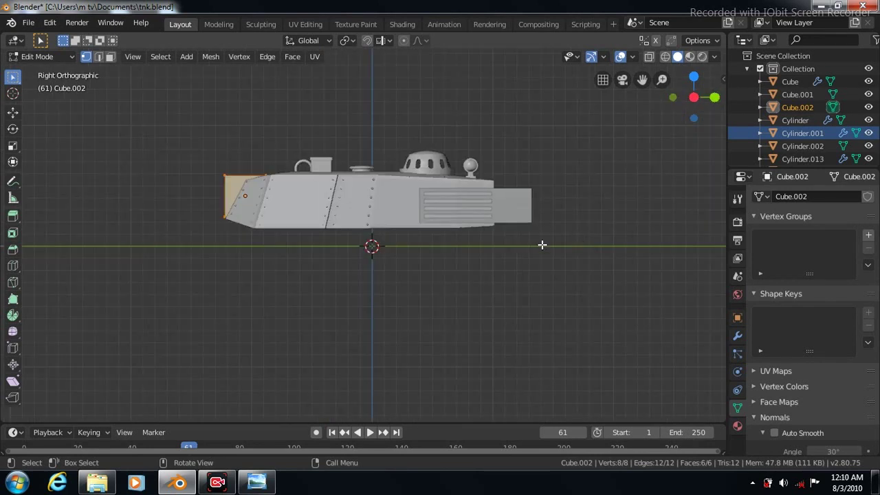
scroll(451, 298, "up", 4)
scroll(451, 299, "up", 2)
left_click_drag(641, 79, 778, 147)
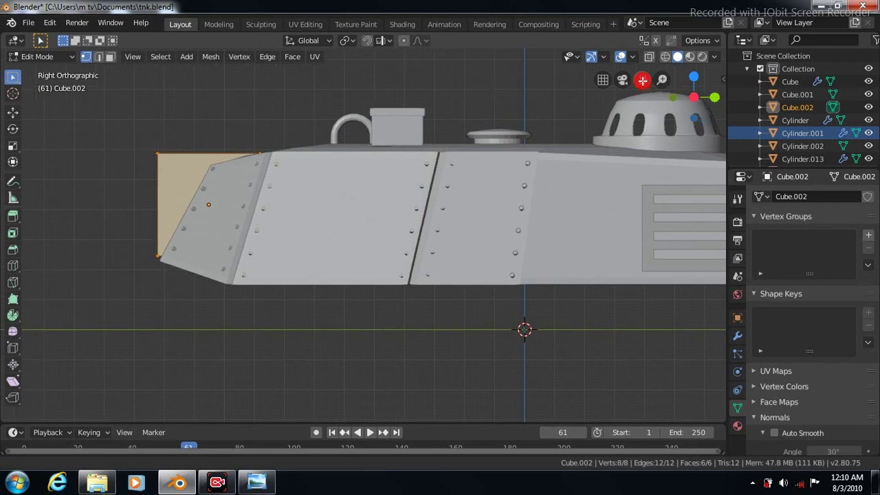
left_click_drag(641, 79, 752, 97)
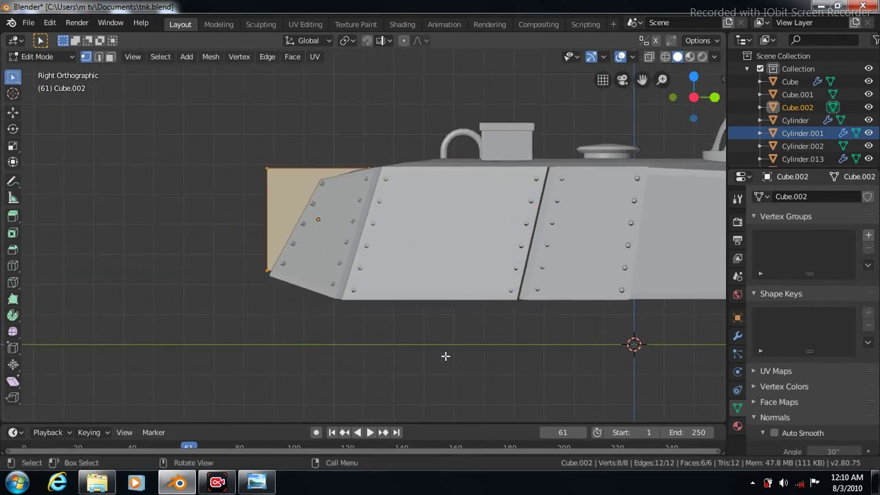
left_click(649, 57)
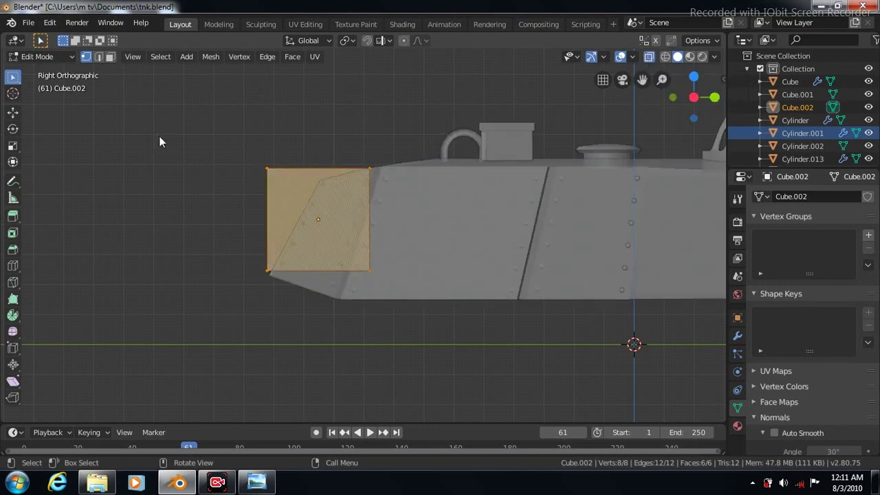
left_click(243, 144)
left_click_drag(240, 144, 291, 250)
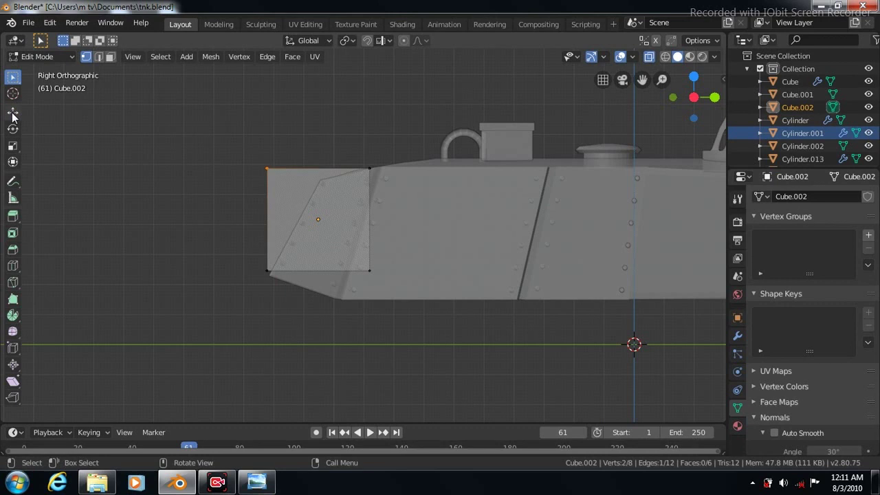
left_click(13, 115)
left_click_drag(266, 115, 268, 135)
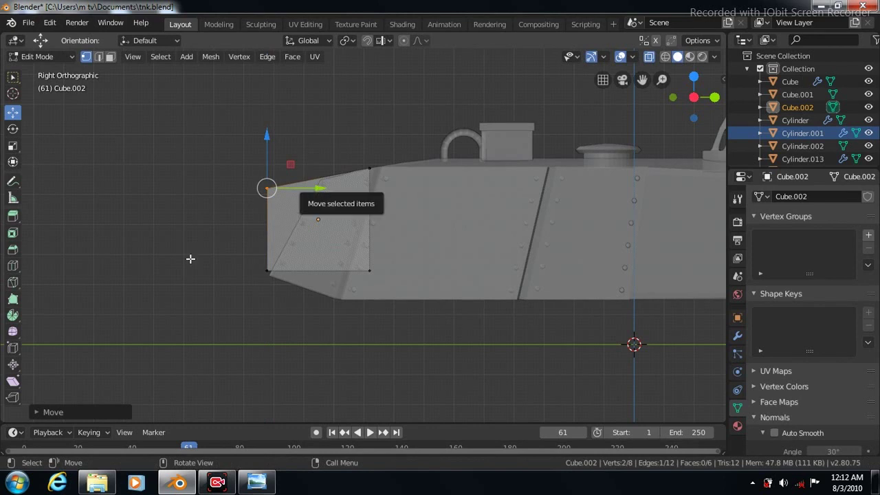
Step: Move the block's upper rear edge backward along Y and slightly up along Z to meet the turret's roof line
left_click(12, 77)
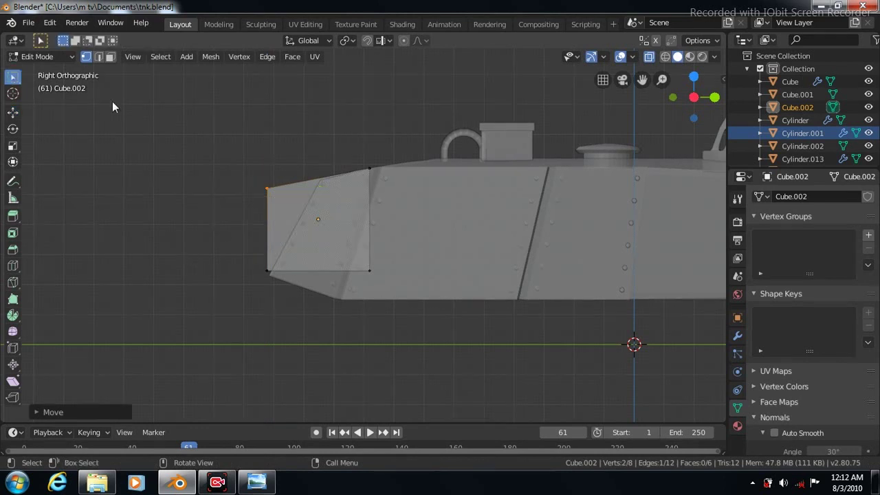
left_click(369, 167)
left_click(13, 112)
left_click_drag(369, 116, 369, 112)
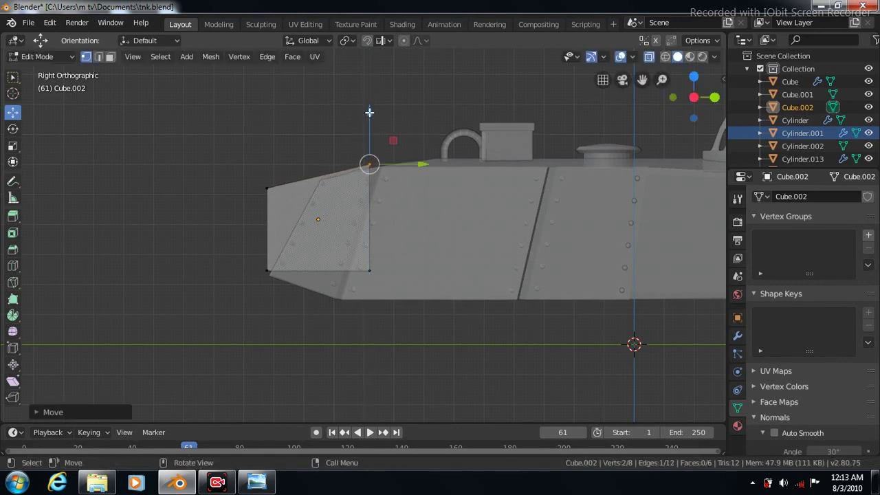
left_click_drag(420, 163, 441, 163)
left_click_drag(390, 112, 390, 110)
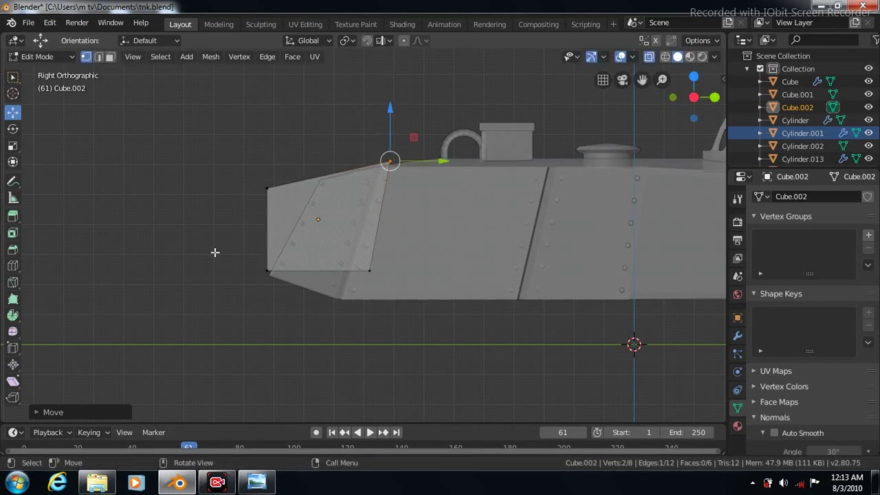
Step: Move the block's lower front edge slightly down and backward onto the lower front corner of the turret
left_click(12, 79)
left_click_drag(275, 264, 276, 276)
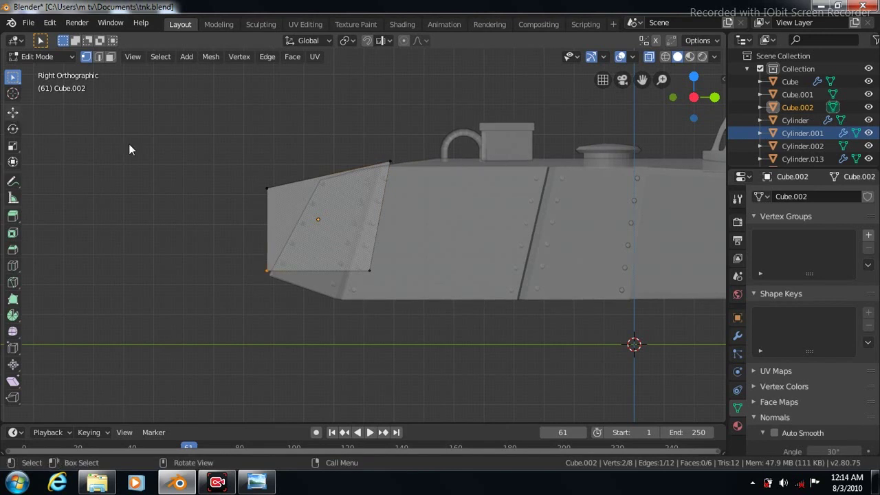
left_click(12, 112)
left_click_drag(266, 219, 266, 224)
left_click_drag(319, 276, 322, 276)
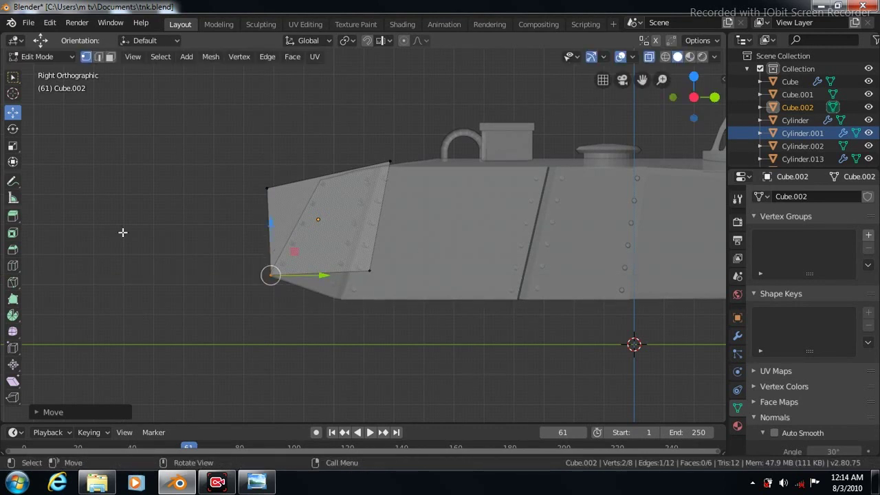
Step: Cut two horizontal edge loops around the block and move their front vertices -0.0193 m along Y
left_click(12, 265)
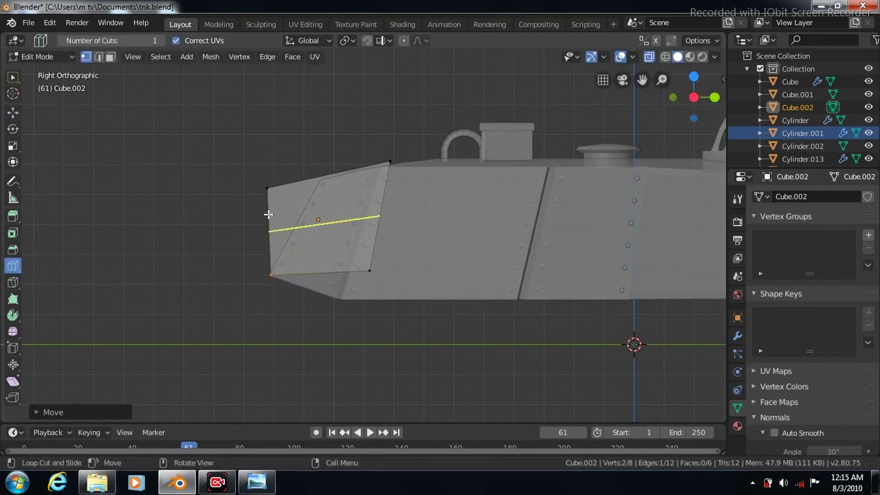
left_click_drag(270, 231, 269, 226)
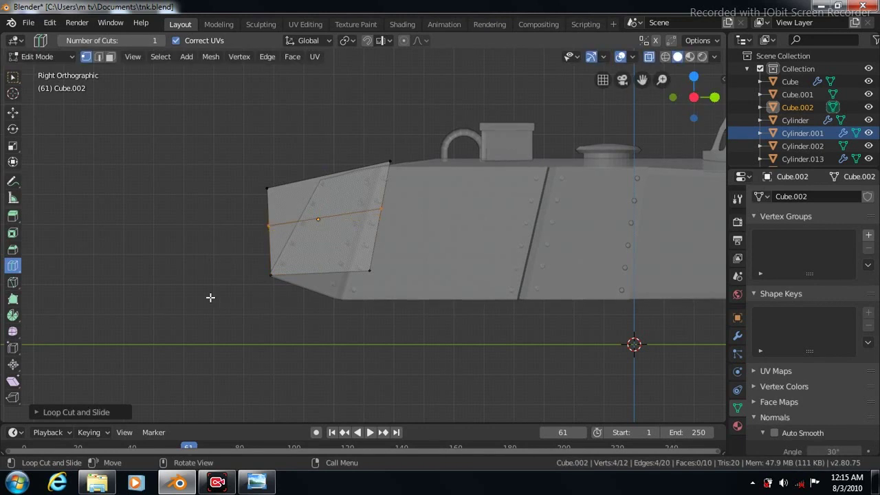
key("w")
left_click_drag(239, 197, 275, 256)
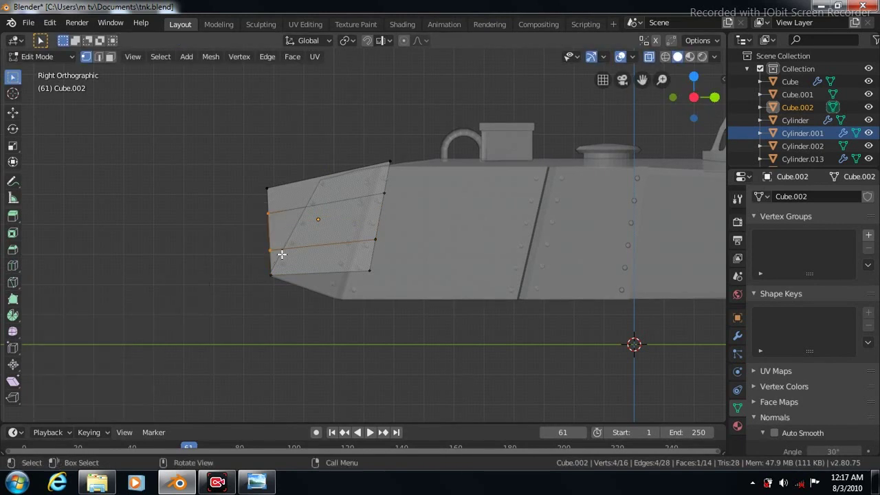
left_click(13, 112)
left_click_drag(320, 231, 314, 231)
Step: Add a centred loop cut between the two horizontal loops and move its front vertices -0.00644 m along Y
left_click(13, 267)
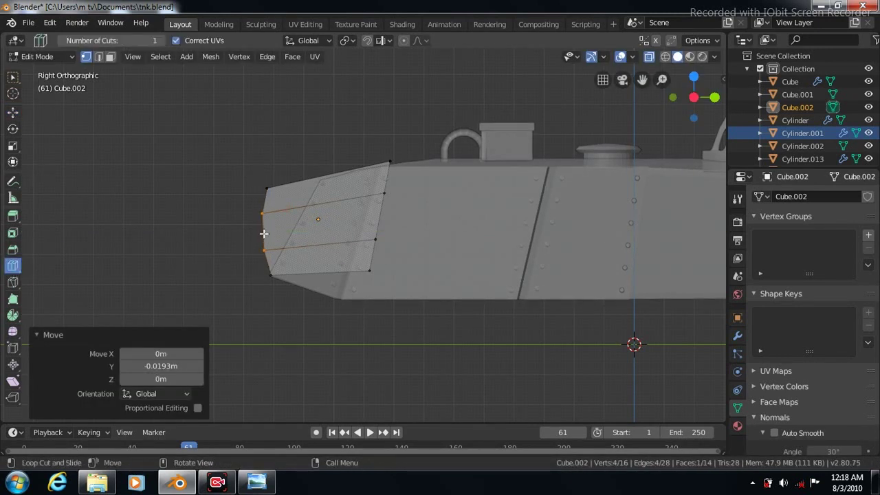
left_click(264, 232)
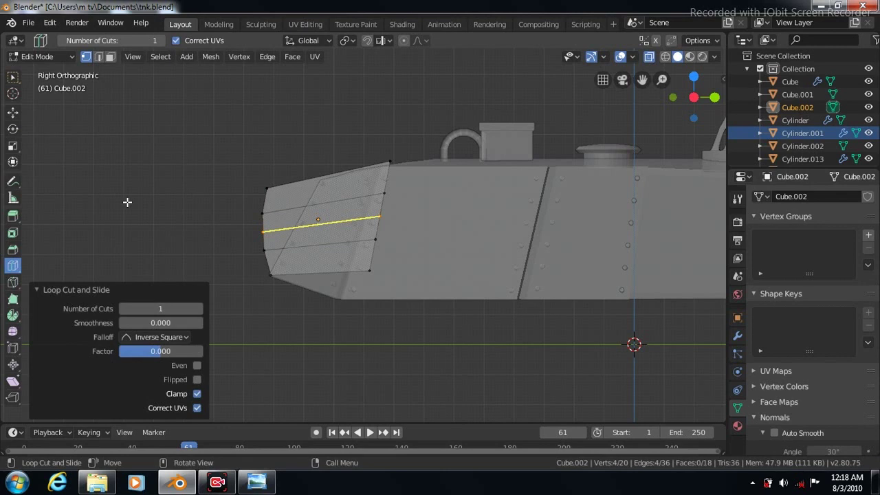
left_click(13, 78)
left_click(263, 232)
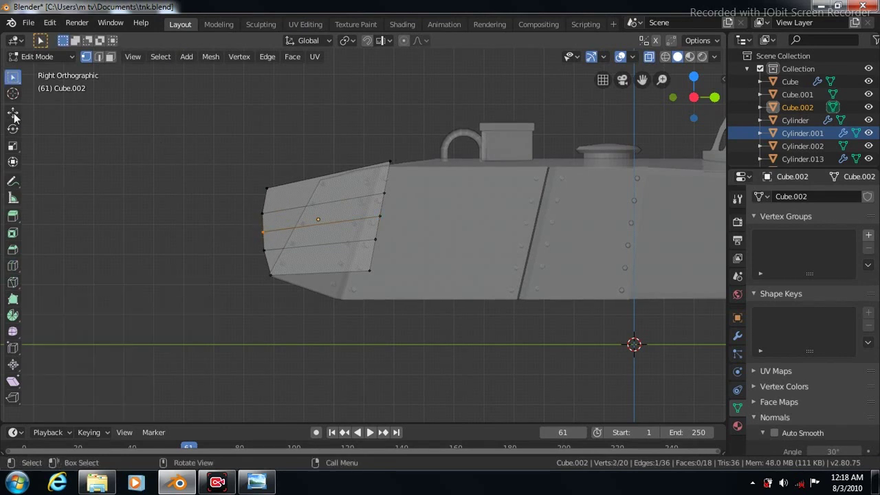
left_click(13, 111)
left_click_drag(313, 232, 311, 233)
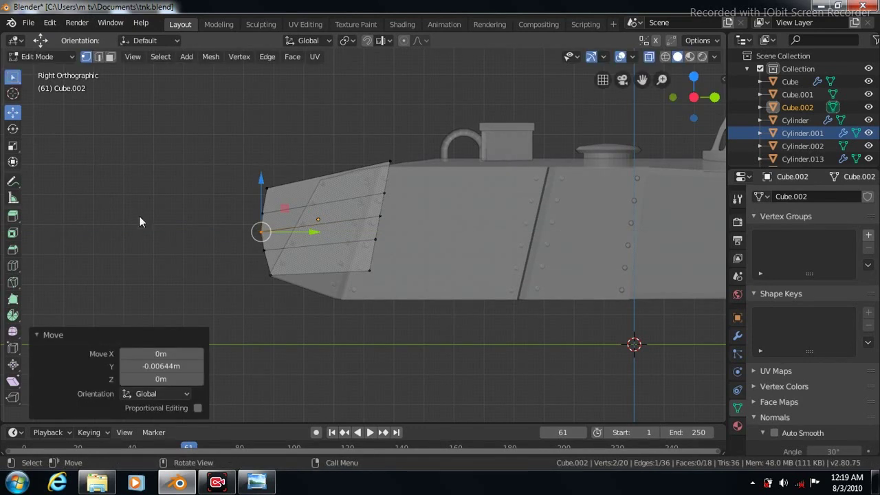
key("w")
Step: Add a Subdivision Surface modifier to the block and set its viewport subdivisions to 3
left_click(737, 336)
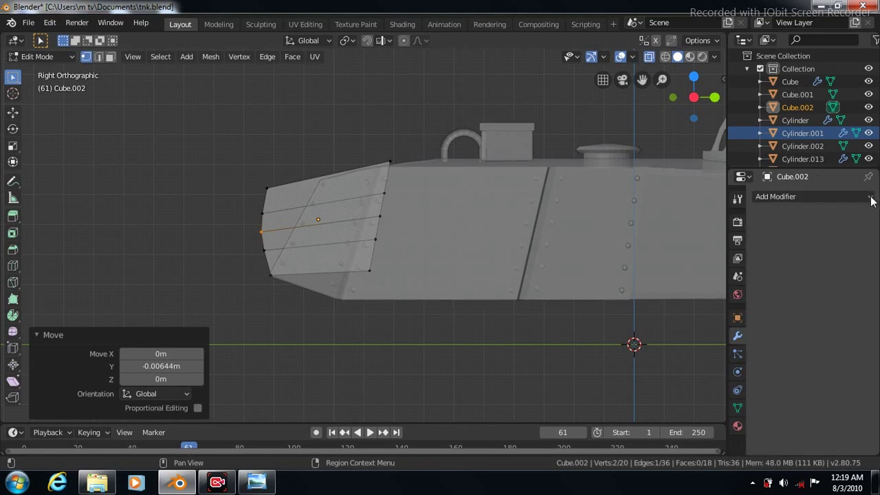
left_click(797, 197)
left_click(621, 410)
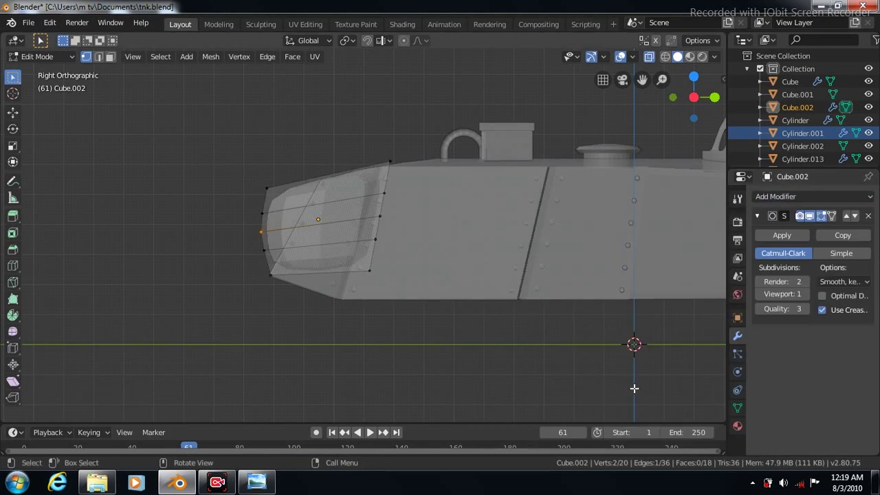
left_click(803, 293)
left_click(803, 293)
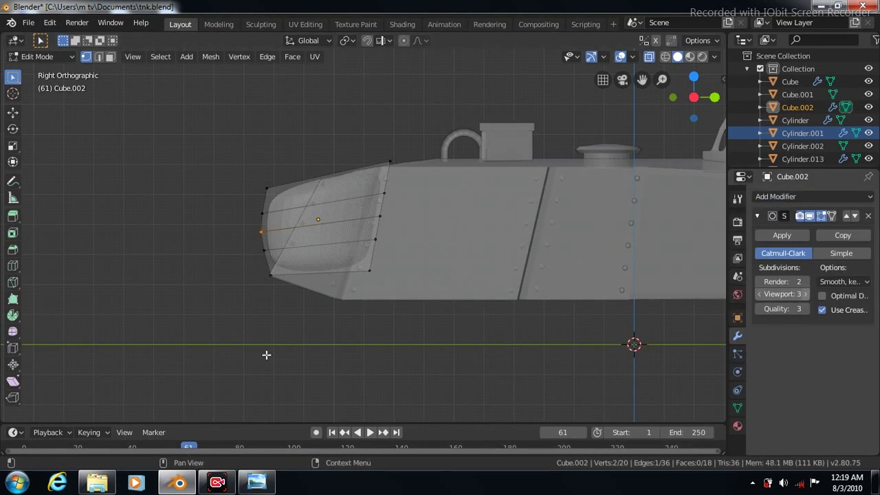
Step: Add supporting loop cuts close to the block's top and bottom edges, with slide factors of about -0.730 and 0.885
left_click(13, 265)
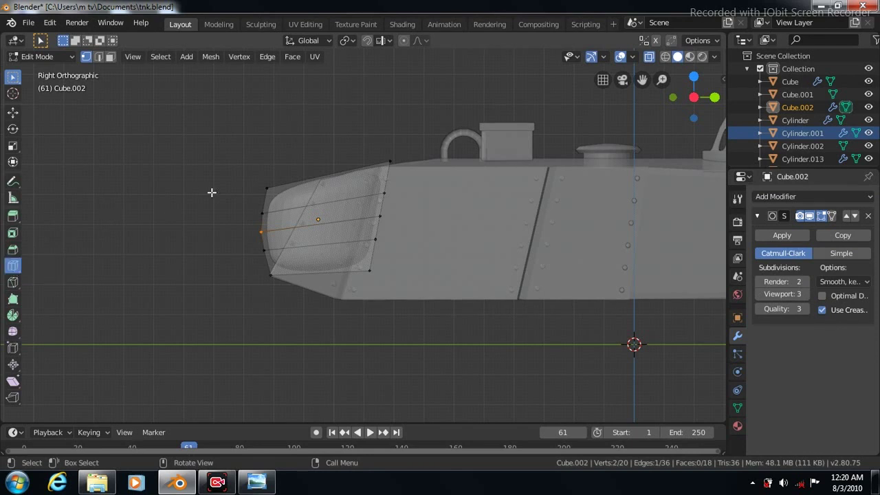
left_click(384, 176)
left_click_drag(384, 175, 384, 166)
left_click(368, 254)
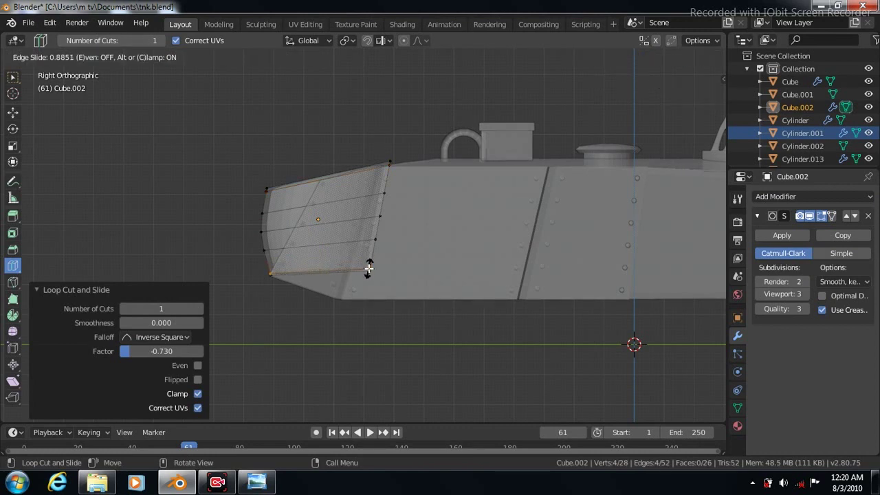
left_click(369, 269)
Step: Add supporting loop cuts near the block's front and rear ends with factors of about -0.945 and -0.947, and return to solid Object Mode display
left_click(321, 220)
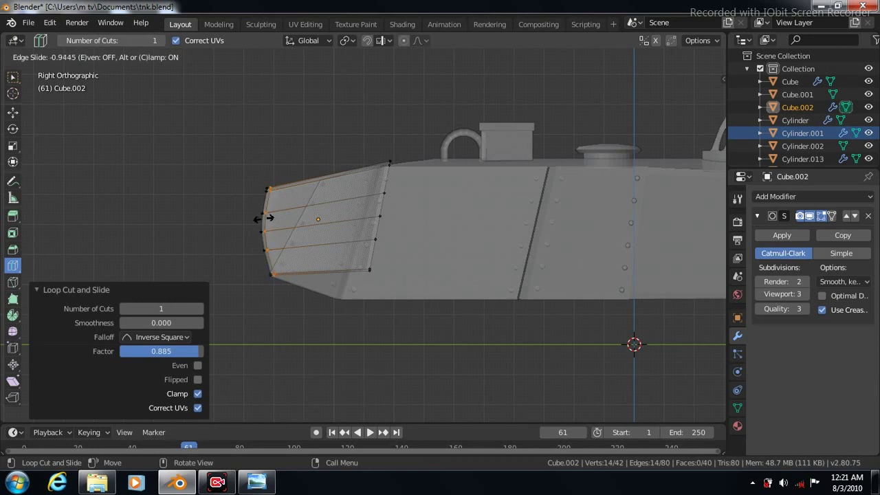
left_click(264, 218)
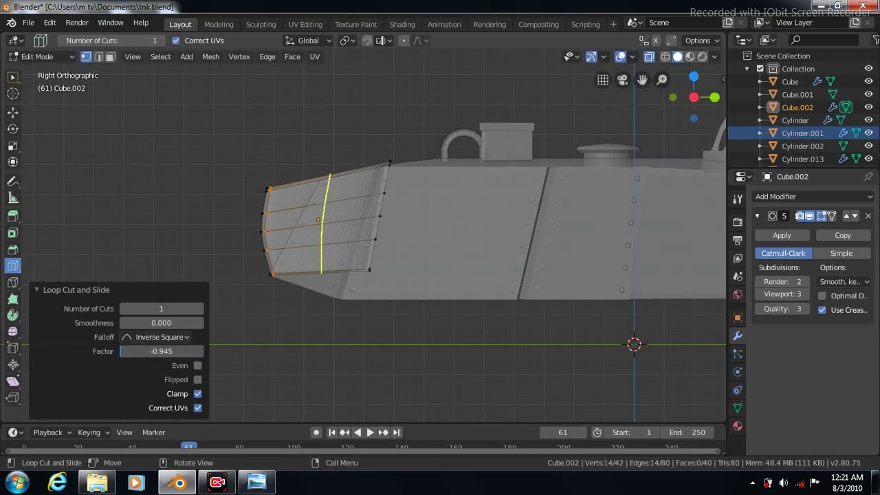
left_click(324, 206)
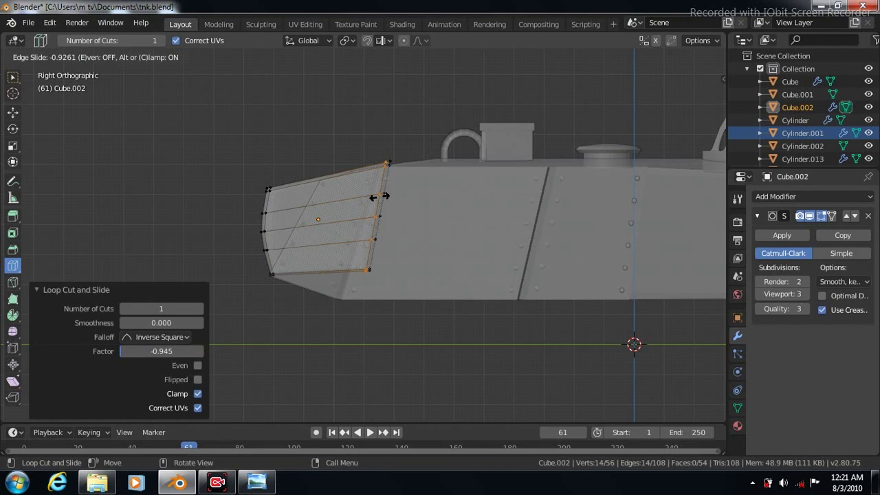
left_click(381, 198)
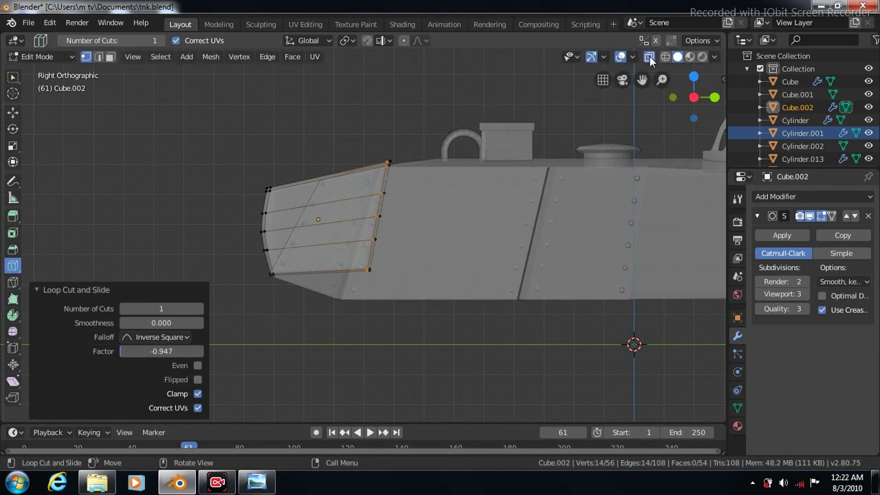
left_click(648, 58)
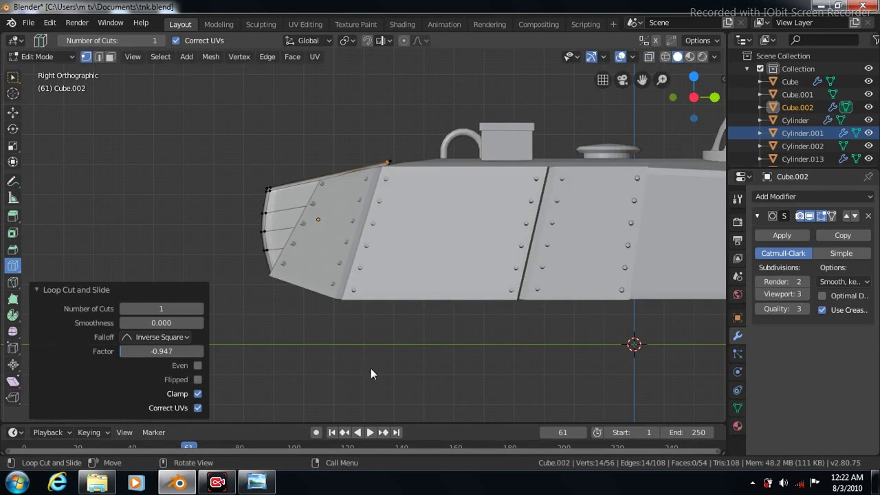
key("Tab")
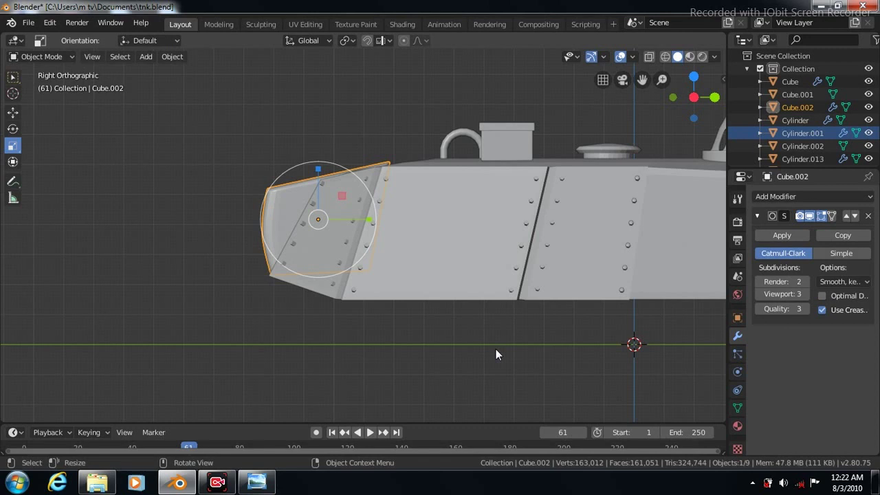
Step: Add vertical supporting loop cuts close to both side edges of the block in the front orthographic view, and leave Edit Mode
key("KP_1")
key("Tab")
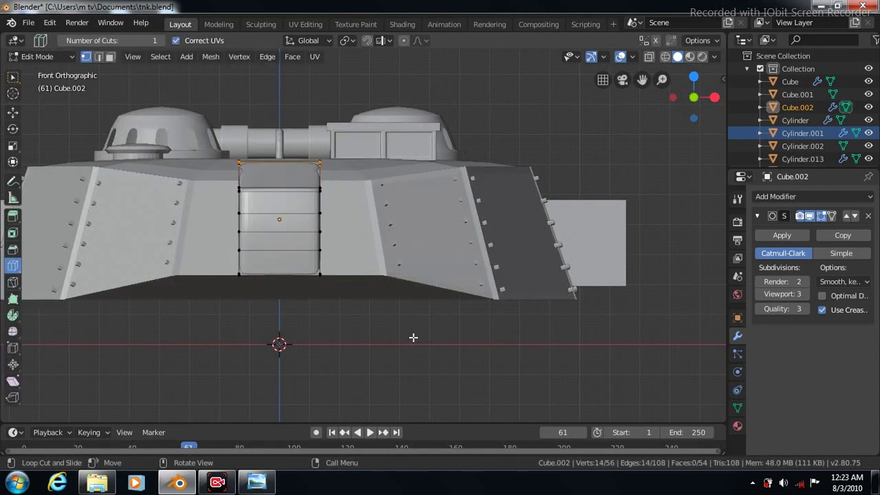
left_click_drag(279, 215, 240, 216)
key("Tab")
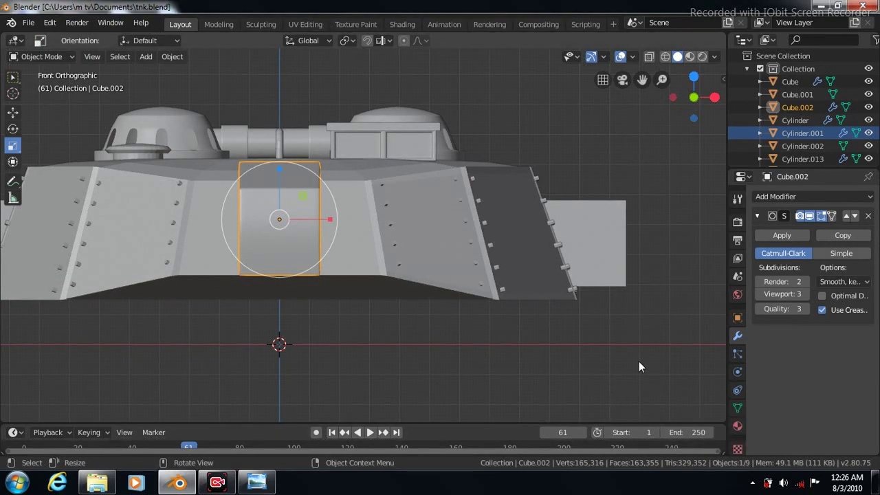
key("KP_3")
left_click_drag(642, 80, 682, 135)
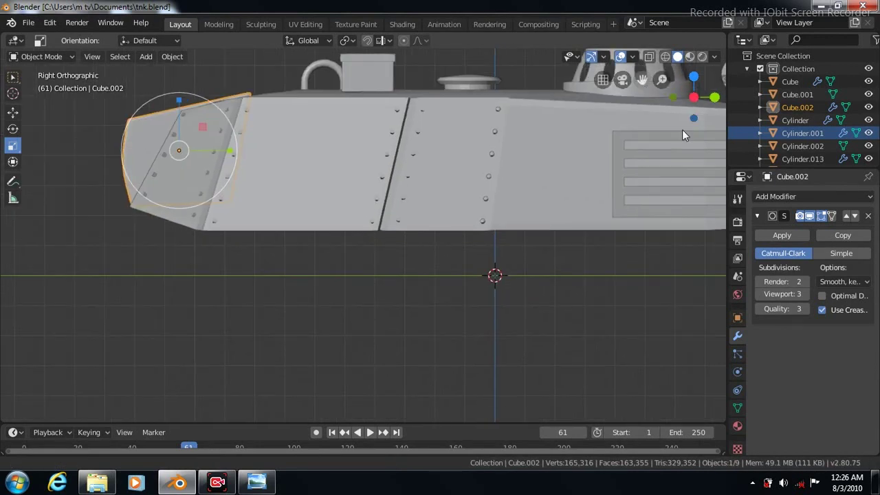
key("KP_1")
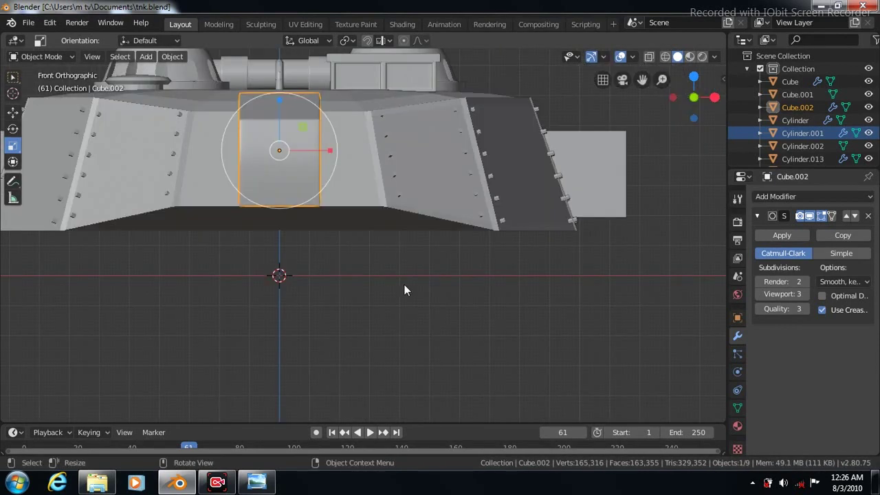
Step: Add a 32-vertex cylinder aligned to the front view and scale it down uniformly to a small disc below the turret
left_click(145, 57)
mouse_move(152, 70)
left_click(265, 134)
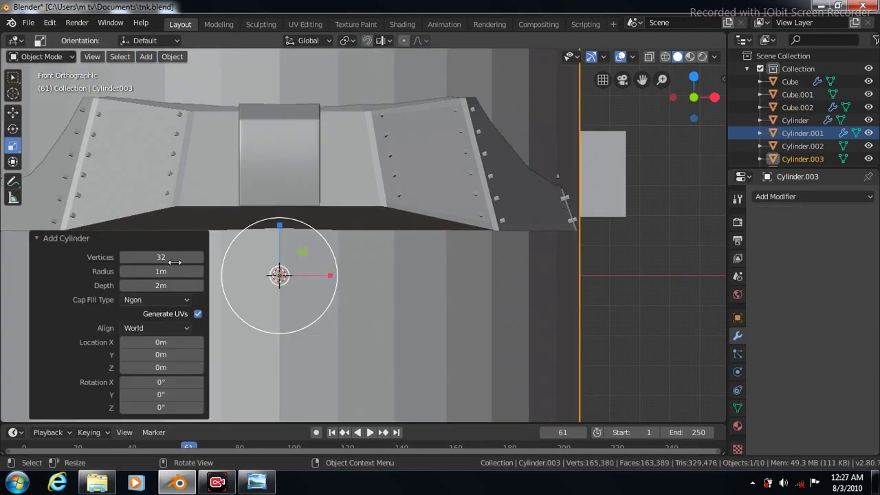
left_click(180, 328)
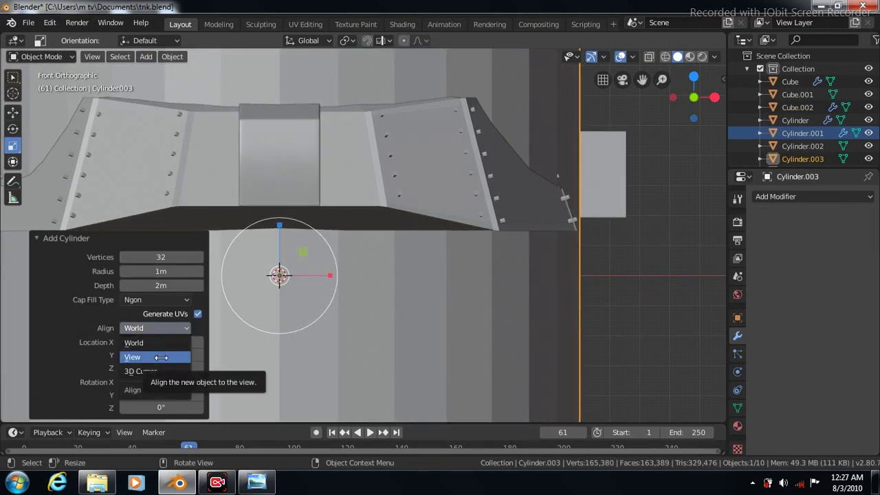
left_click(161, 357)
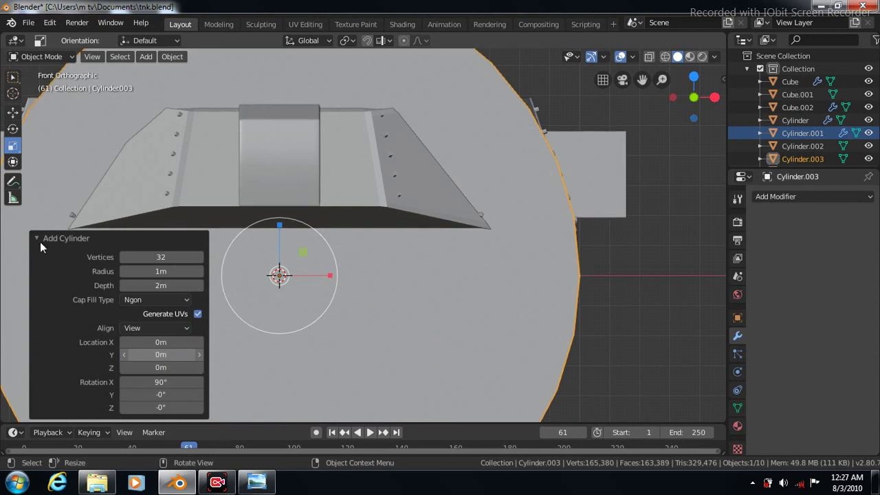
left_click(37, 237)
key("s")
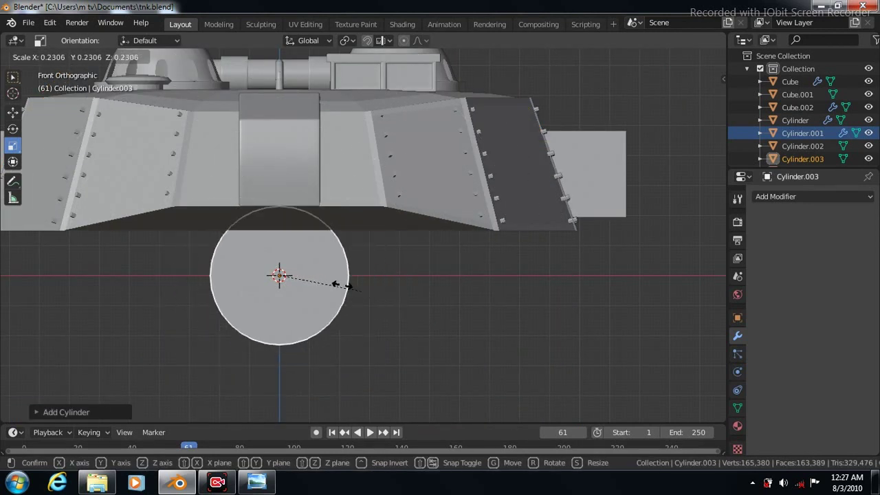
left_click(295, 276)
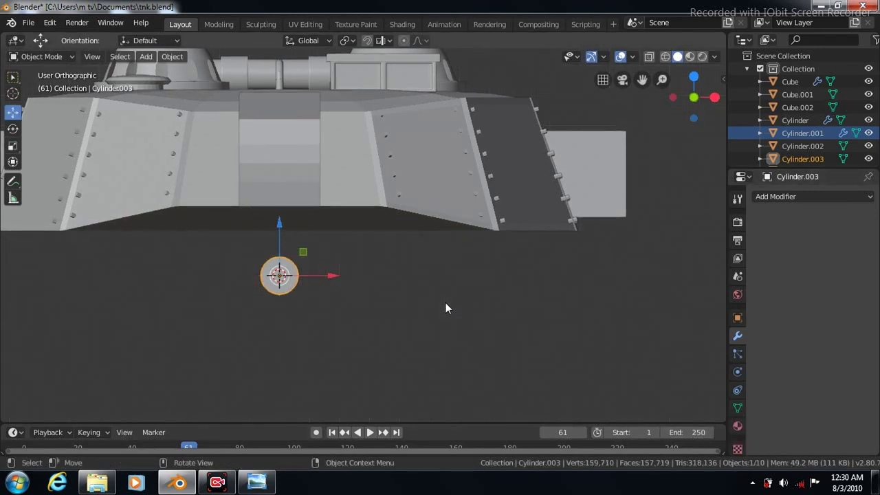
Step: Stretch the cylinder along the Y axis in the right orthographic view to form a long gun barrel
key("KP_3")
left_click(12, 147)
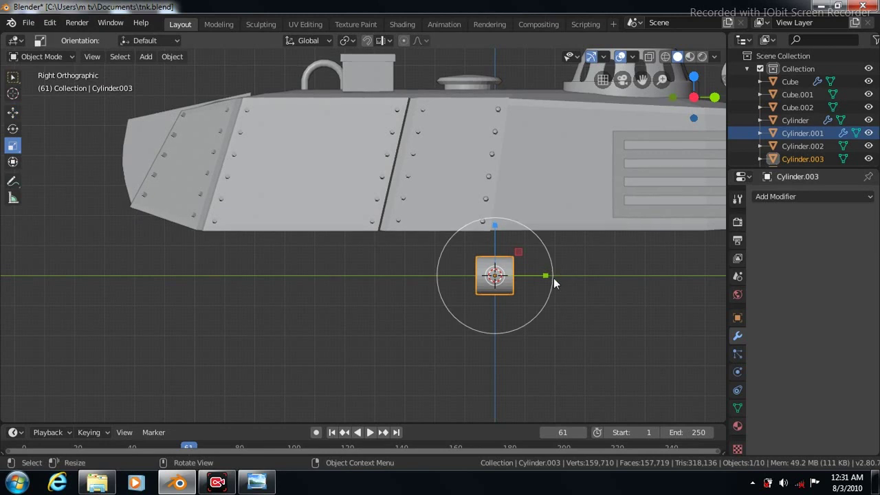
left_click_drag(548, 274, 638, 322)
scroll(587, 342, "down", 2)
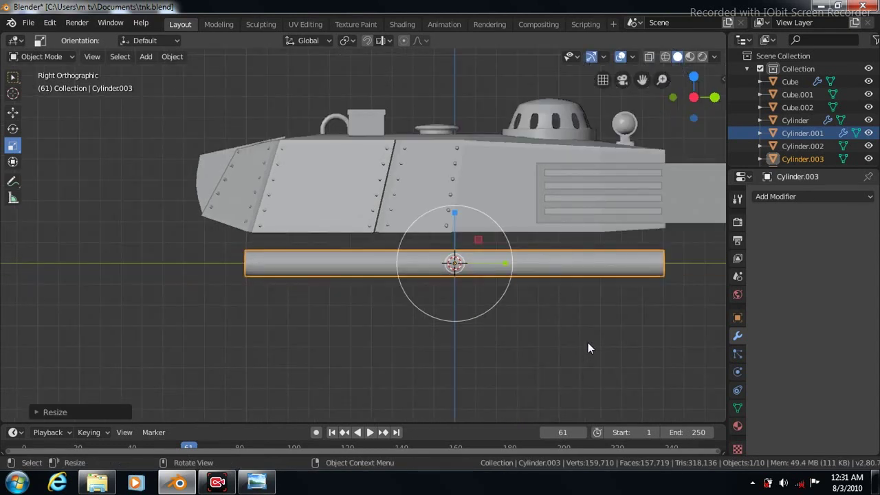
Step: Move the barrel along the Y axis until it sits clear in front of the turret
left_click_drag(642, 79, 827, 84)
left_click(14, 113)
left_click_drag(690, 269, 272, 265)
left_click_drag(642, 79, 811, 45)
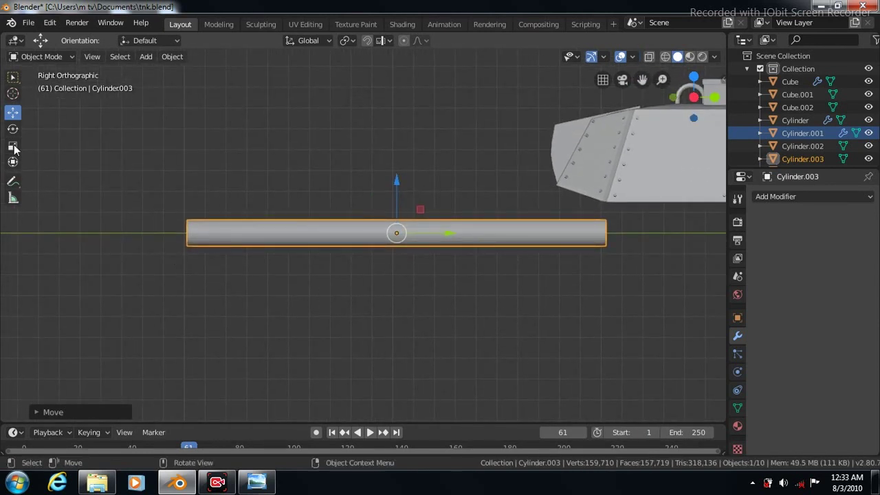
Step: Lengthen the barrel further along Y and shift it forward so it keeps its distance from the turret
left_click(13, 145)
left_click_drag(446, 232, 374, 229)
left_click(13, 112)
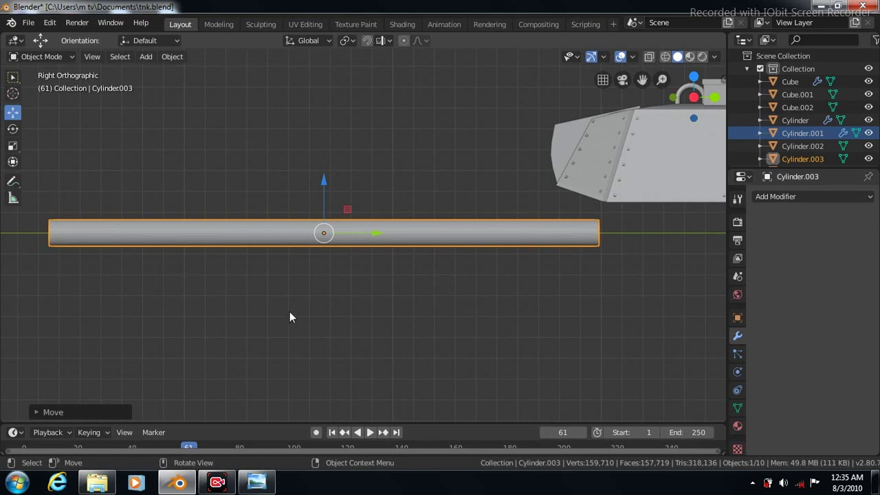
Step: In Edit Mode, add three loop cuts around the barrel: two near its turret end and one near its front end
key("Tab")
left_click_drag(323, 240, 329, 241)
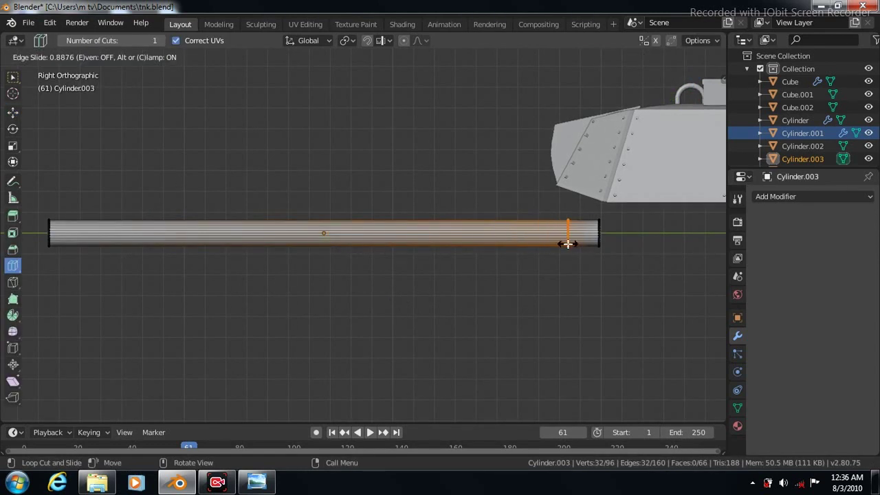
left_click_drag(568, 243, 567, 243)
left_click_drag(308, 236, 325, 236)
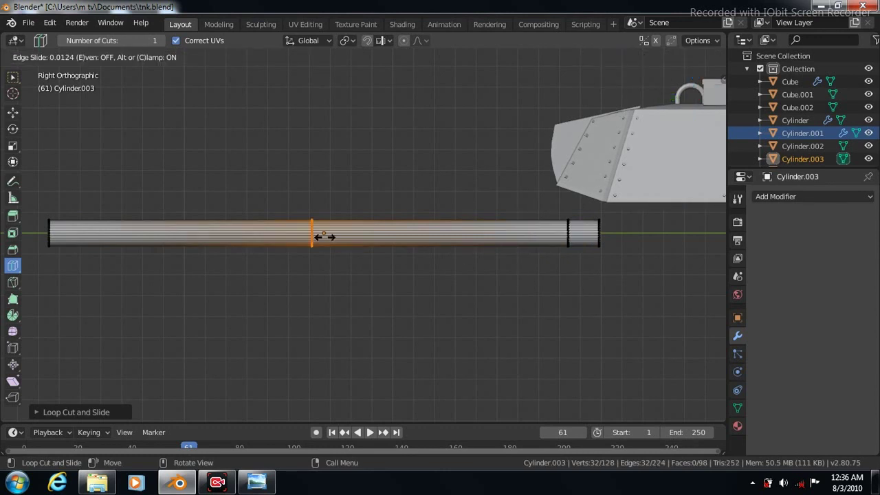
left_click_drag(524, 250, 524, 250)
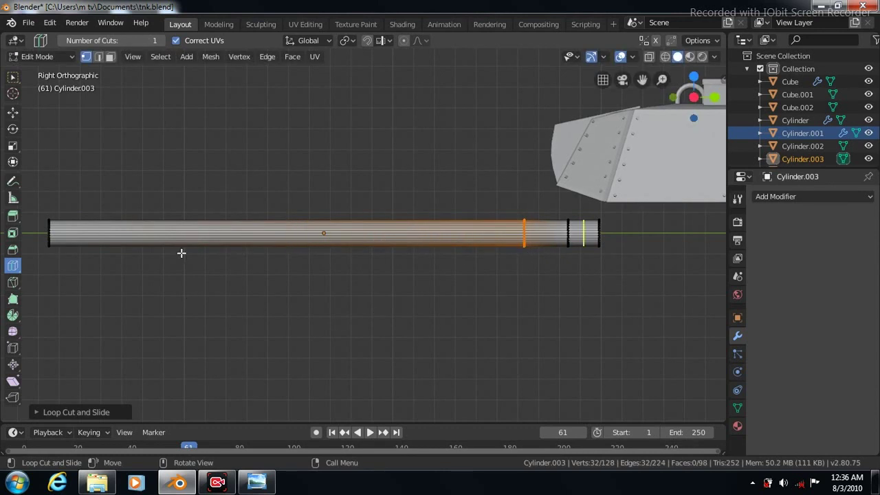
left_click_drag(286, 235, 224, 241)
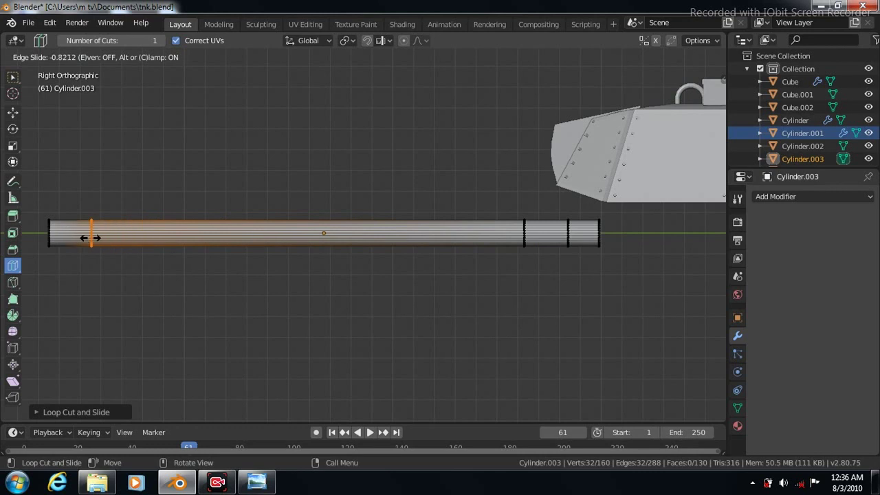
left_click_drag(91, 238, 95, 238)
Step: Select the ring of faces at the barrel's turret end in face mode and inset the faces
scroll(590, 288, "up", 3)
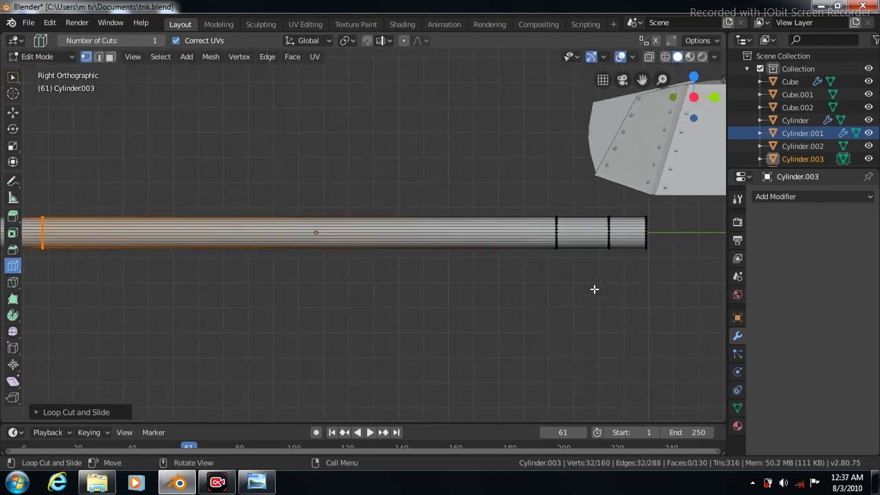
left_click_drag(642, 79, 366, 75)
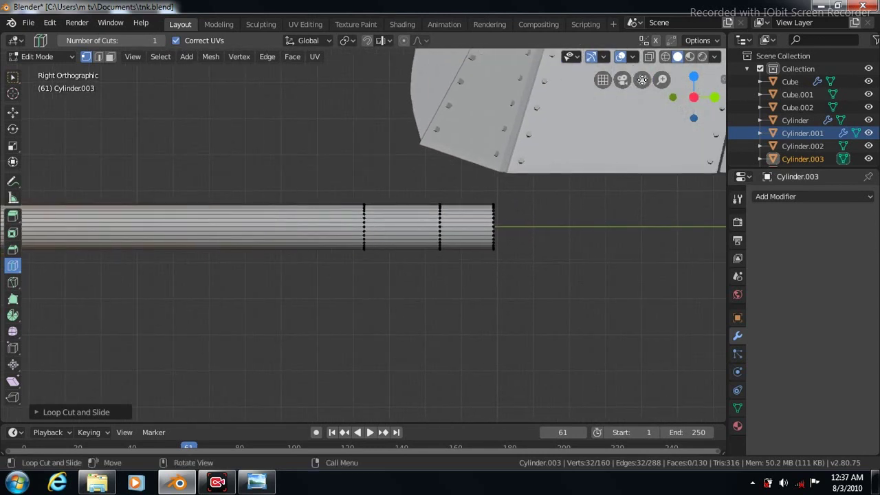
scroll(578, 251, "up", 5)
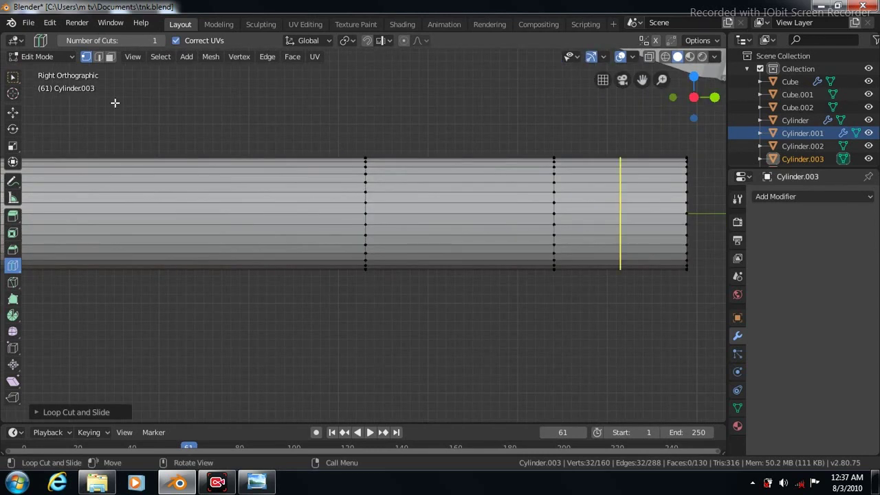
left_click(109, 59)
left_click(597, 198)
left_click(600, 203, "ctrl+alt")
left_click(291, 59)
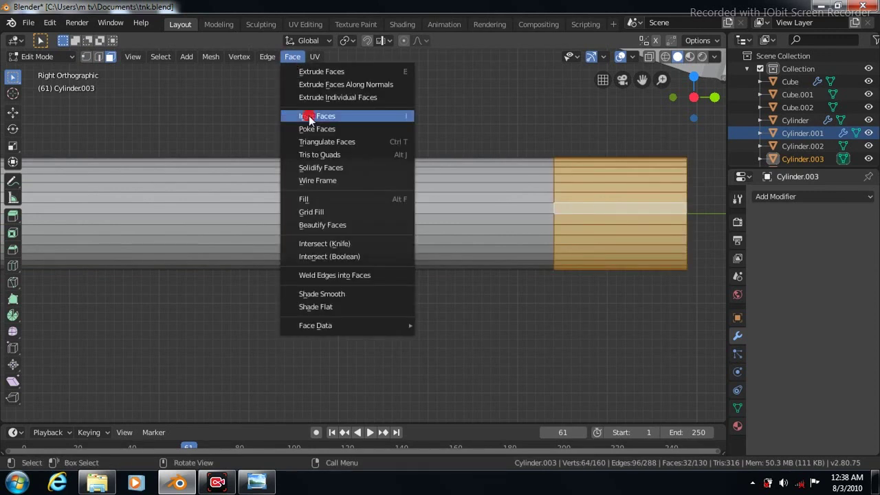
left_click(309, 116)
left_click(306, 117)
Step: Scale up the inset ring into a thicker collar and shift it along Y flush with the barrel's turret end
left_click(12, 147)
key("s")
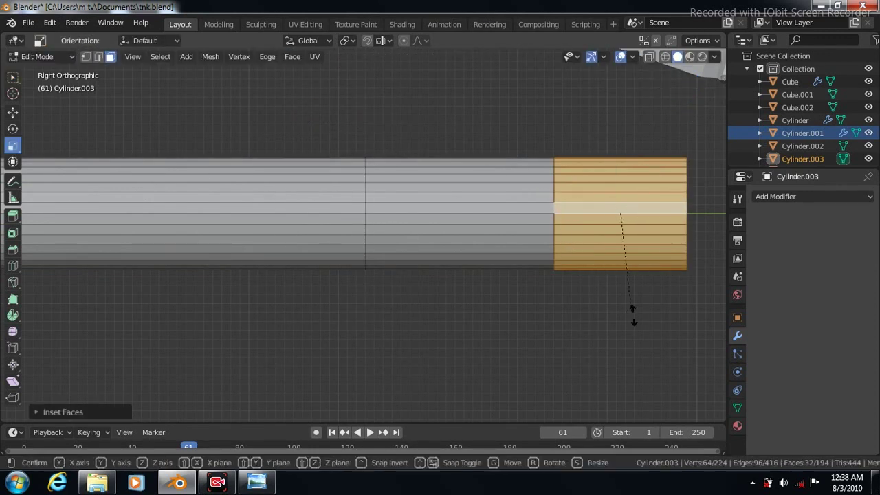
left_click(640, 330)
left_click_drag(670, 213, 657, 214)
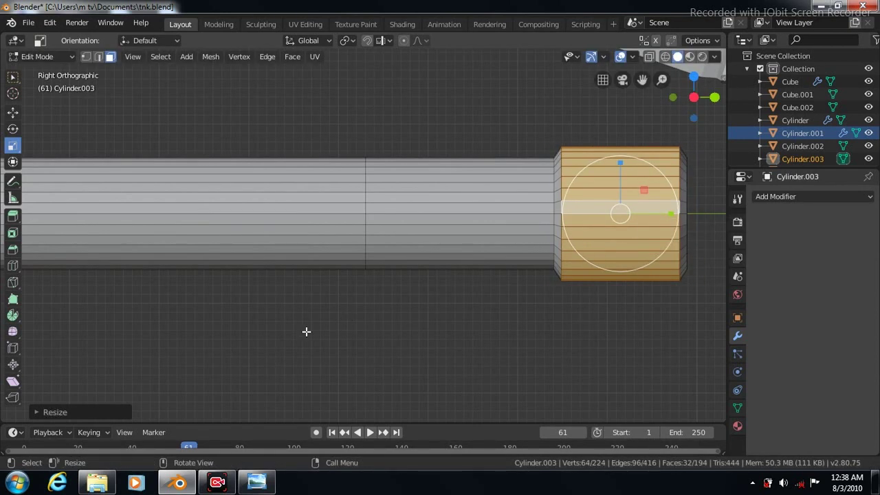
key("s")
left_click(557, 321)
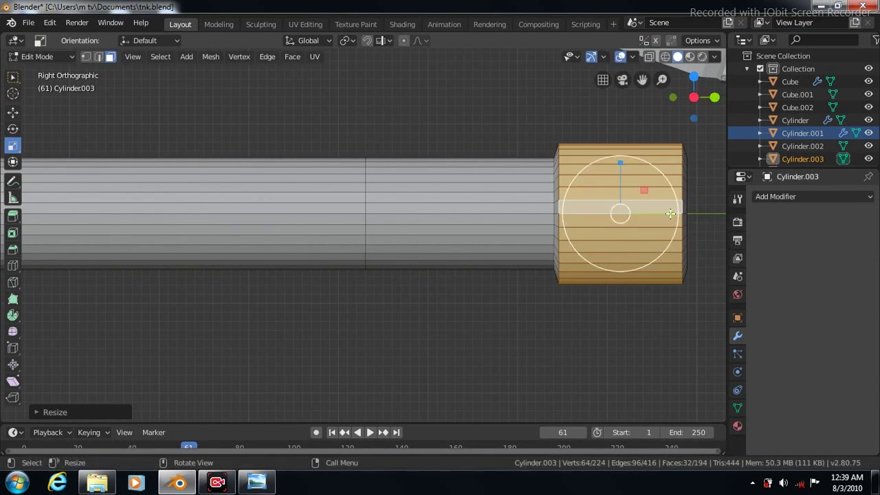
left_click(12, 112)
left_click_drag(670, 214, 673, 213)
Step: Select the ring of long faces along the barrel's middle section, inset them and activate the Scale tool
left_click(288, 203)
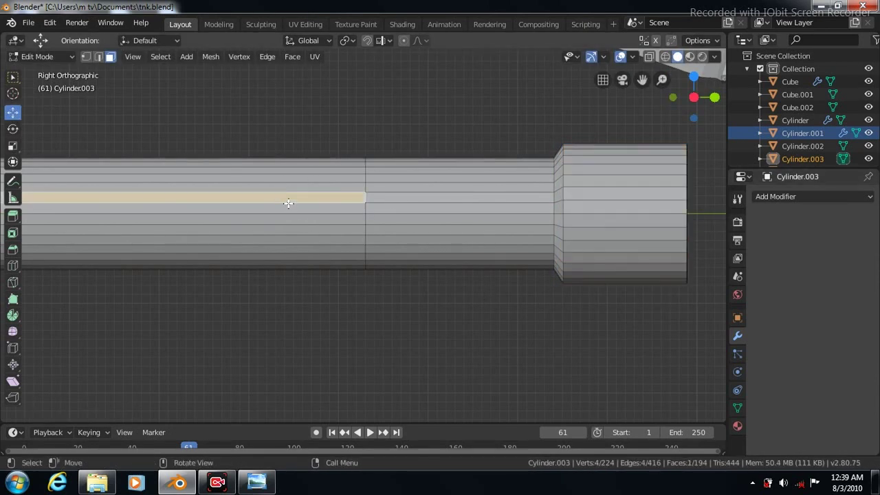
key("ctrl+l")
left_click(291, 57)
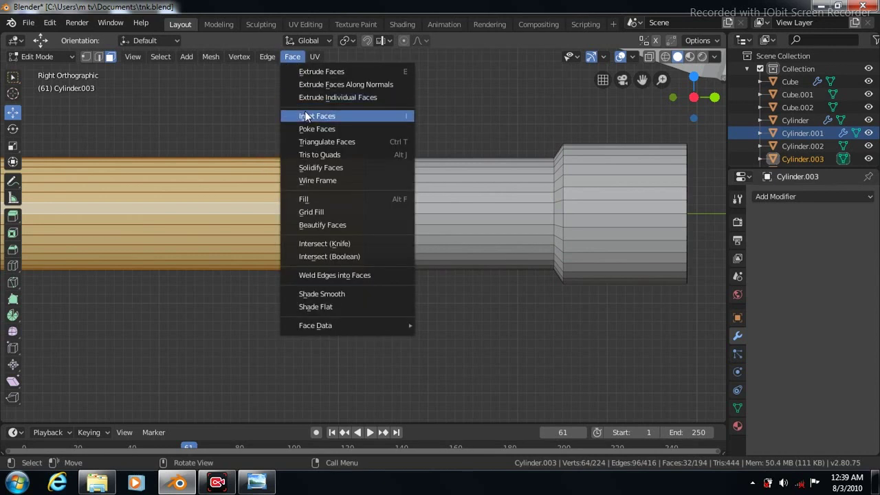
left_click(307, 116)
left_click(173, 105)
left_click(12, 147)
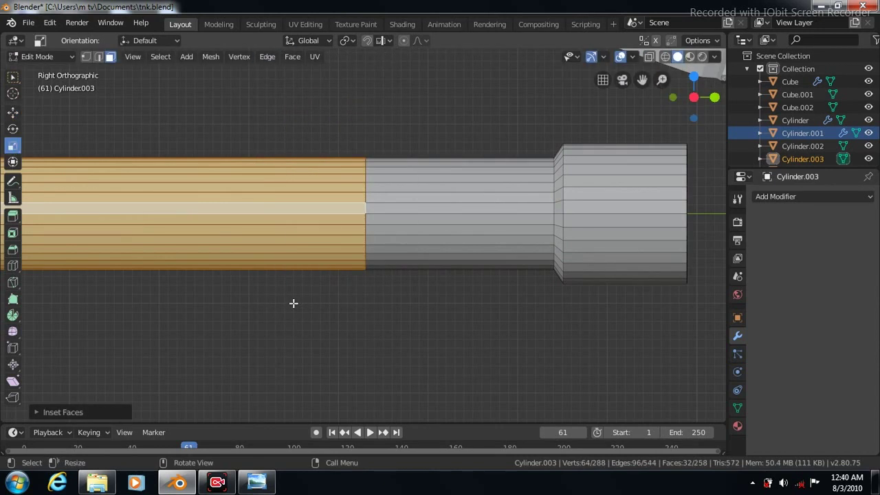
key("s")
left_click_drag(298, 309, 300, 309)
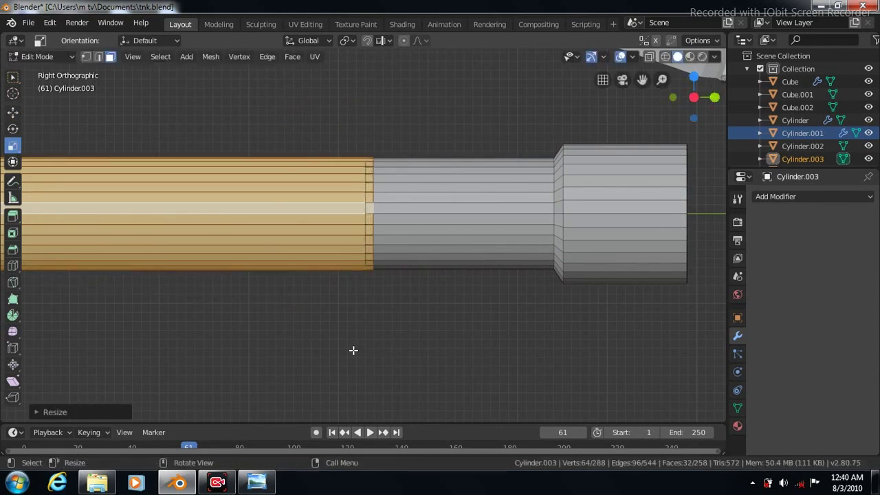
key("ctrl+z")
key("s")
left_click(185, 335)
key("ctrl+z")
Step: Thicken the inset middle section with small uniform scalings, and shorten it along Y by a factor of about 0.885
left_click_drag(642, 80, 643, 79)
scroll(413, 327, "down", 3)
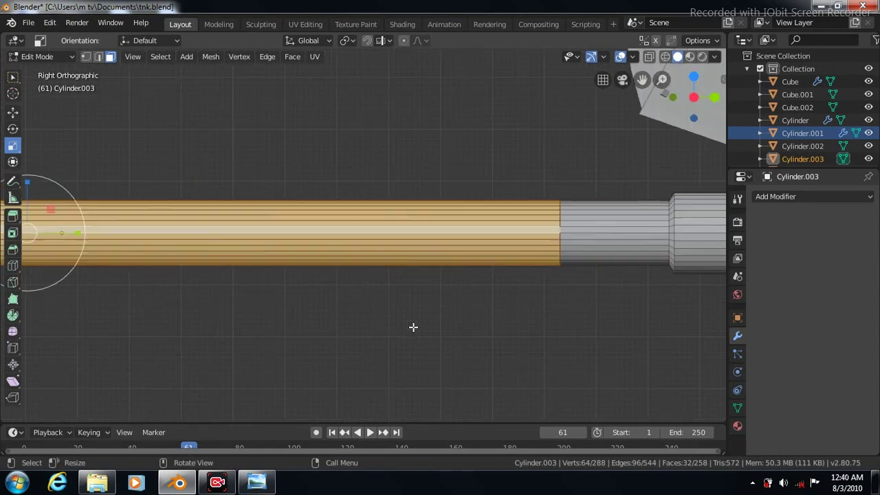
key("s")
left_click(77, 308)
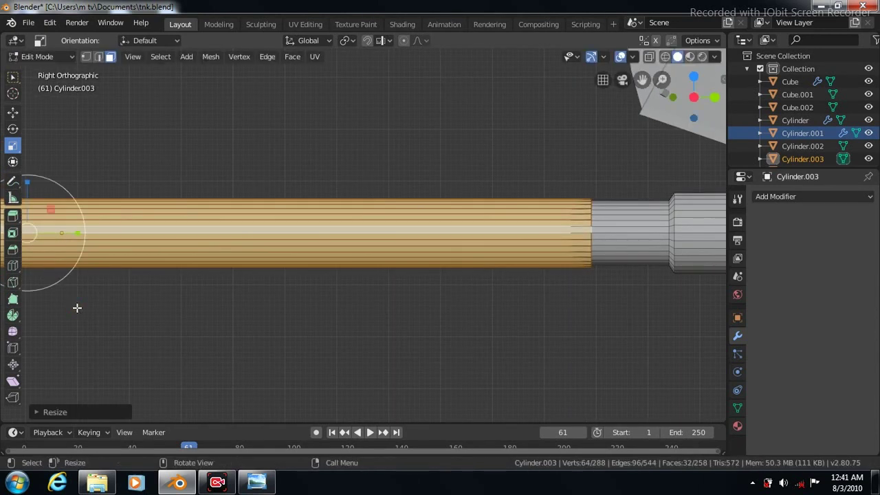
key("s")
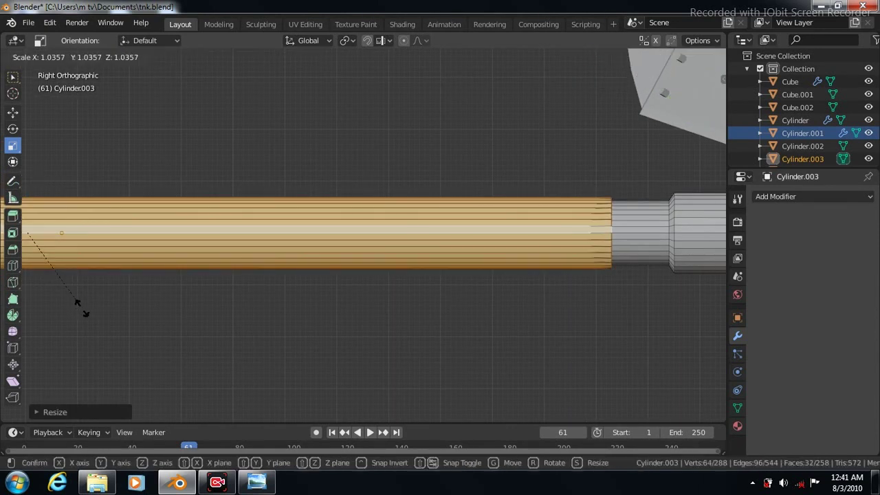
left_click(85, 310)
key("s")
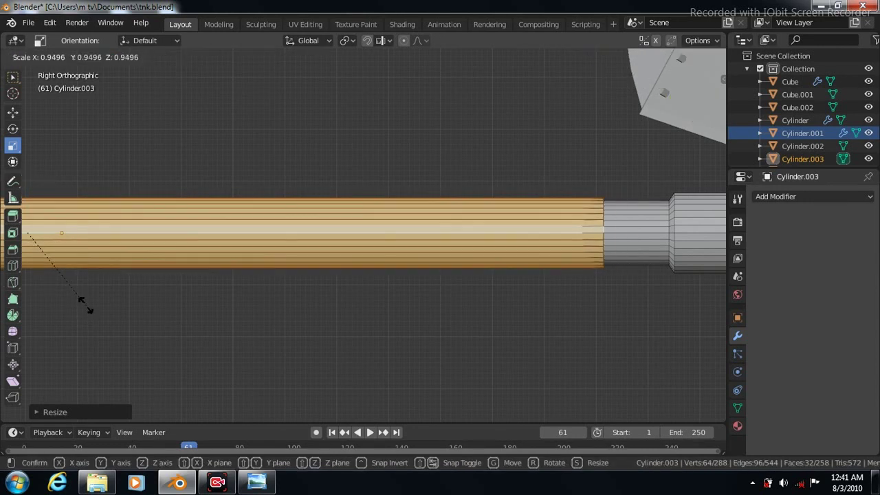
left_click(88, 305)
key("s")
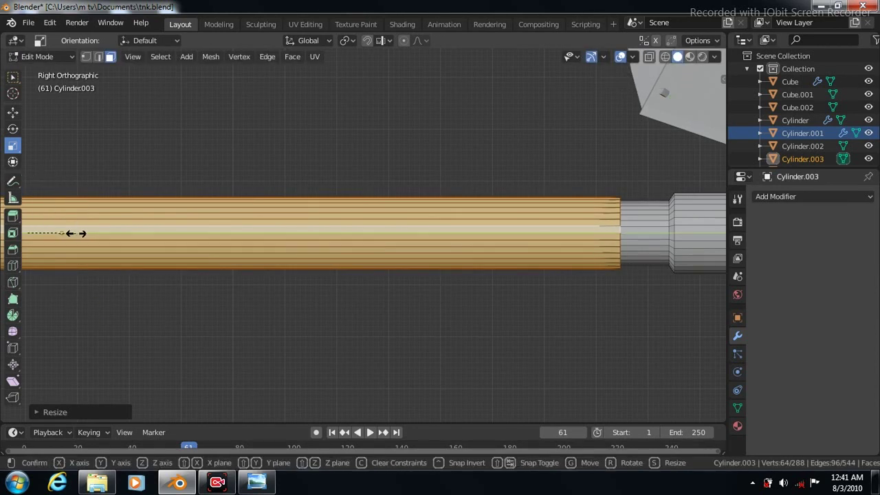
left_click(71, 234)
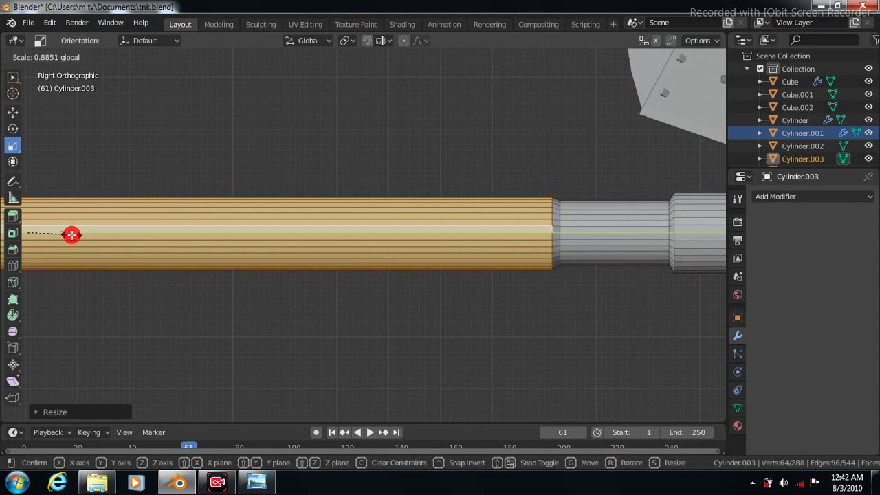
Step: Add two loop cuts across the thickened middle section, one on each side of the barrel's origin
scroll(343, 310, "down", 2)
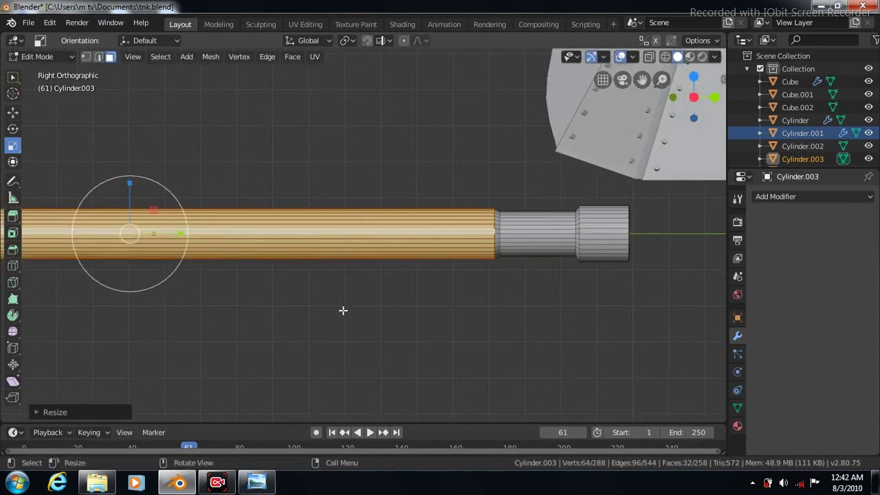
left_click_drag(641, 78, 756, 79)
left_click(12, 266)
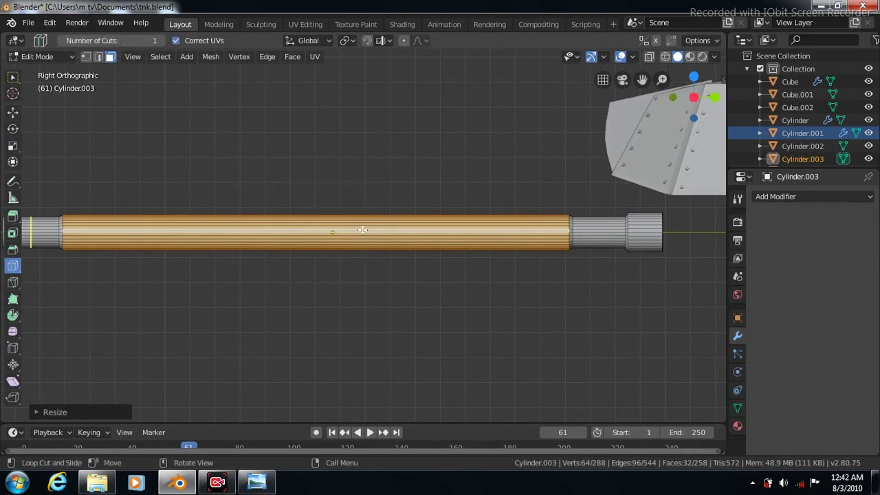
left_click_drag(315, 233, 388, 234)
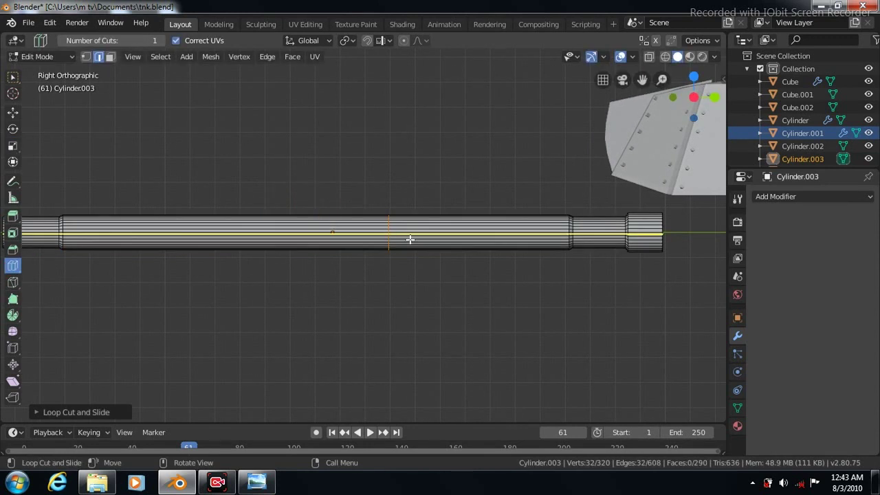
left_click(226, 231)
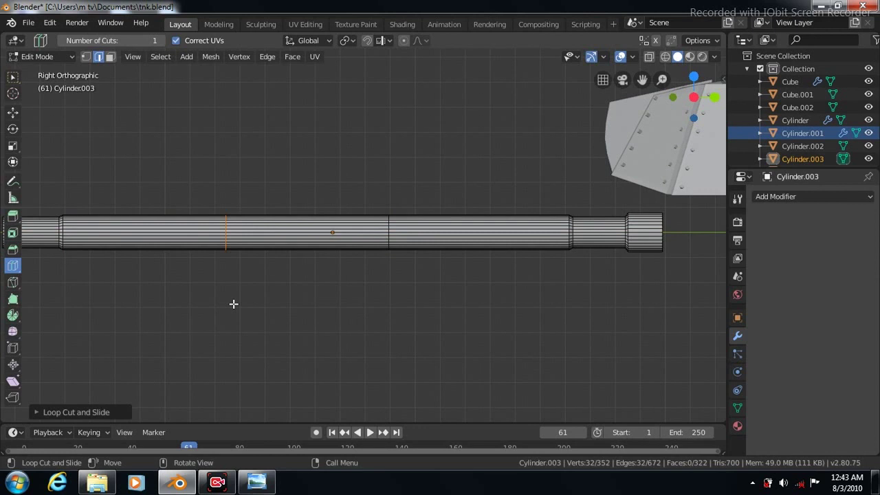
Step: Select the ring of faces between the two loop cuts on the barrel's middle section
scroll(234, 303, "up", 5)
left_click(13, 78)
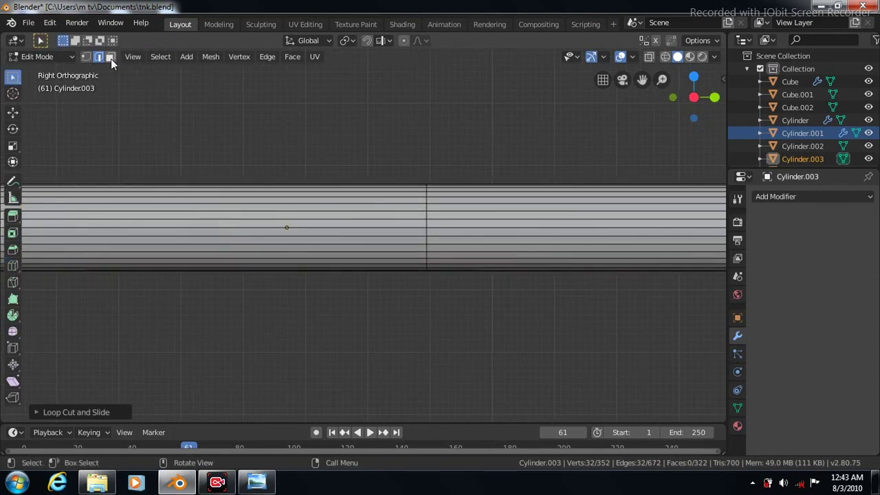
left_click(110, 56)
left_click(259, 215)
left_click(262, 218, "alt")
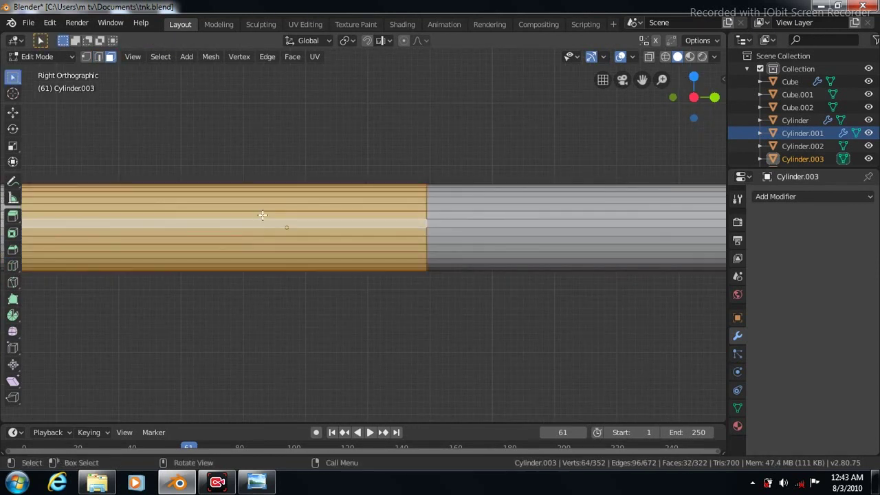
left_click(12, 145)
key("s")
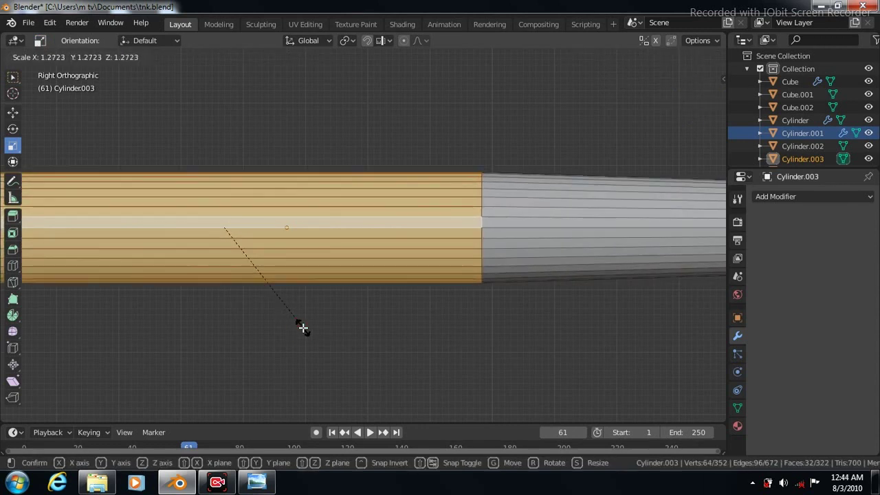
key("Escape")
Step: Inset the selected ring of middle barrel faces
left_click(291, 58)
left_click(308, 115)
left_click(308, 115)
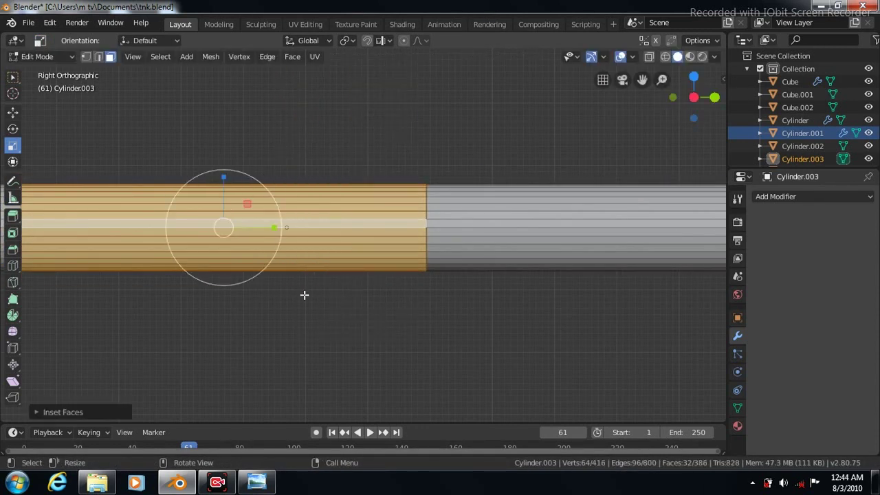
Step: Scale the inset ring up uniformly by about 1.4 into a thick sleeve and shorten it along Y by a factor of about 0.694
key("s")
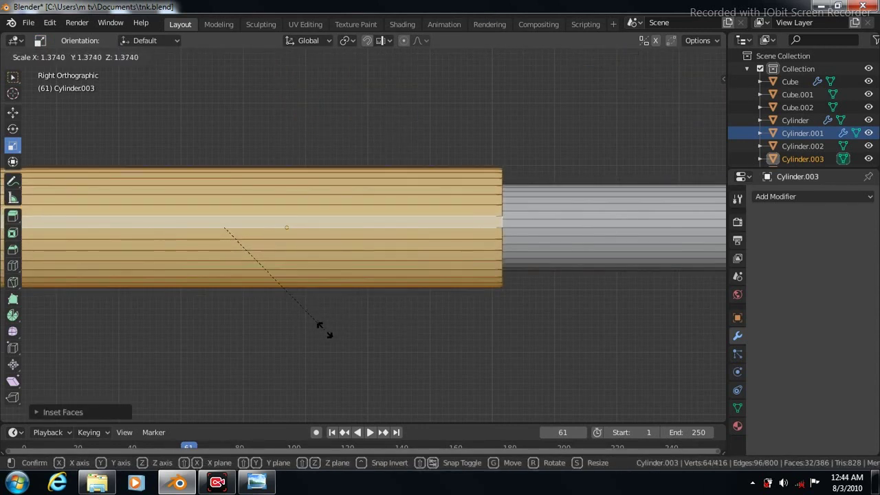
left_click(328, 335)
key("s")
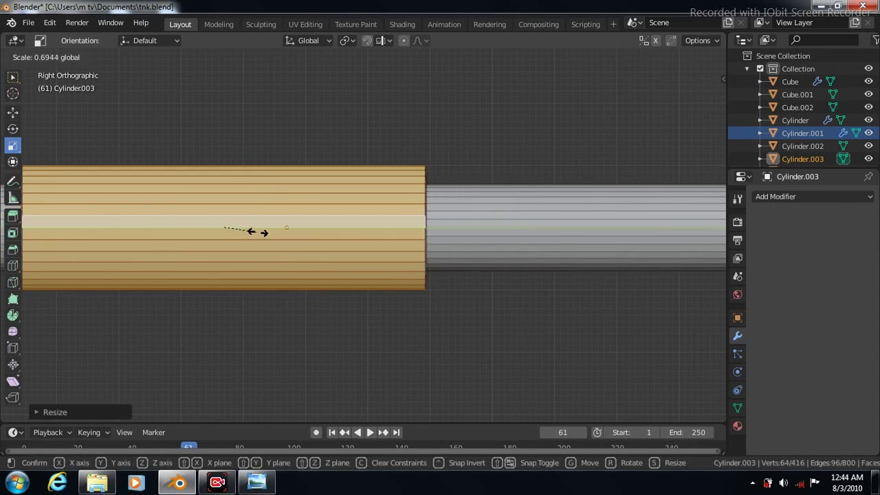
left_click(255, 232)
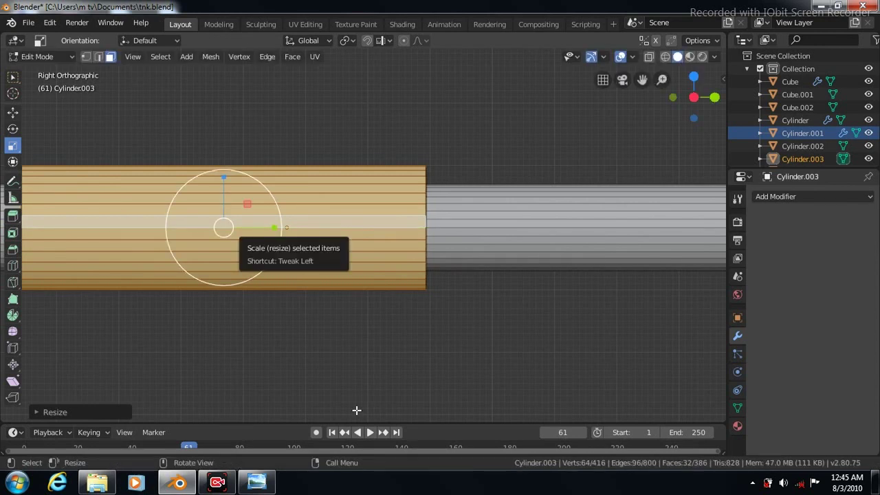
Step: Add a Subdivision Surface modifier to the barrel and set its viewport subdivisions to 3
scroll(472, 353, "down", 4)
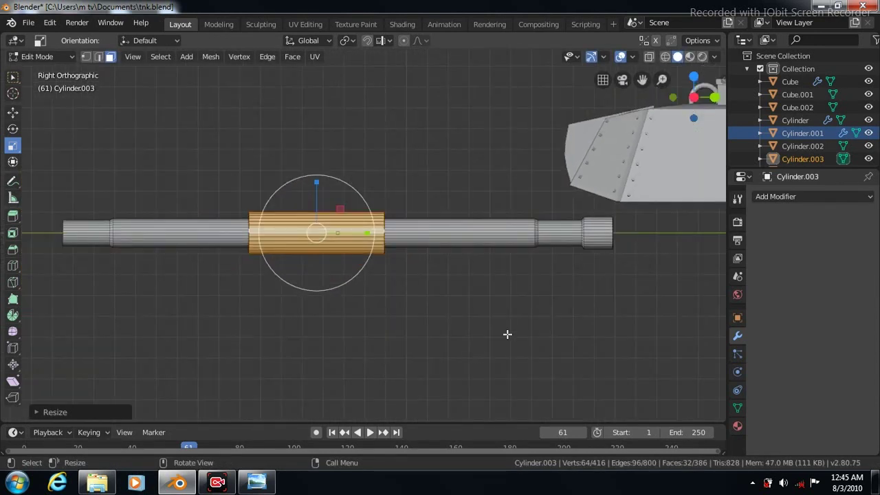
left_click(775, 196)
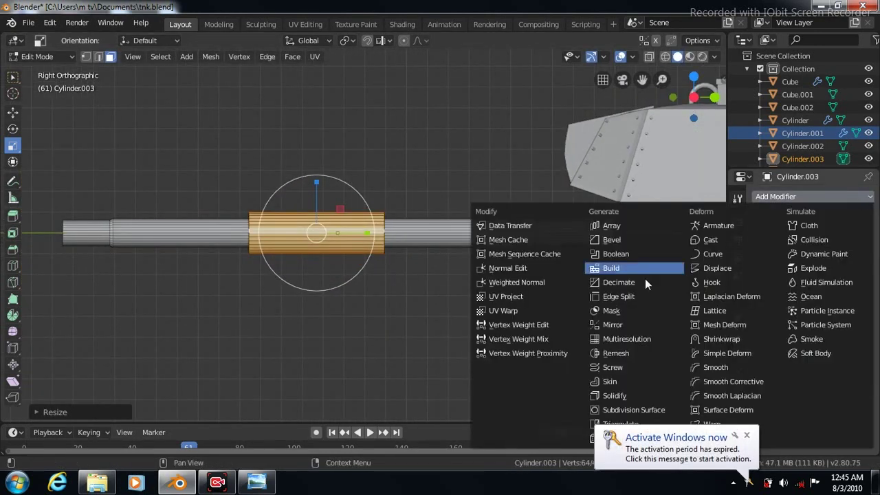
left_click(627, 410)
left_click(805, 293)
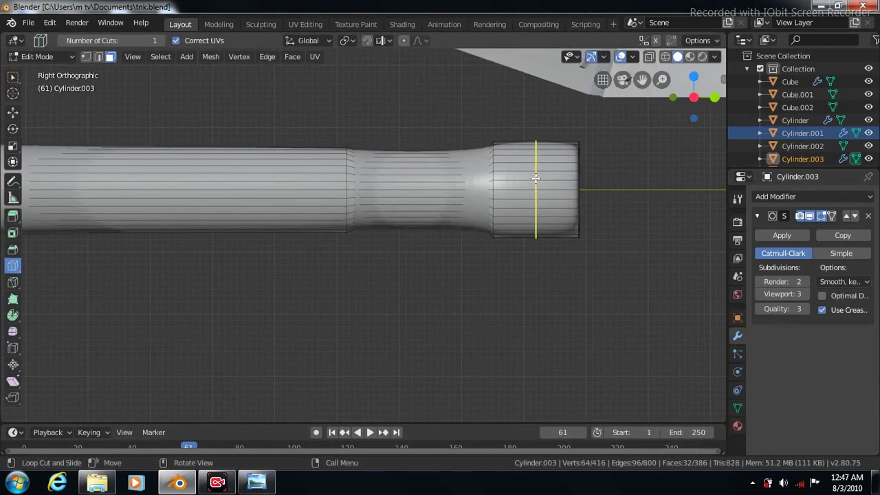
Step: Add one loop cut on the turret-end collar and one on the adjoining neck, each slid close to the slope between them
mouse_move(535, 178)
left_mouse_down()
mouse_move(624, 179)
mouse_move(530, 186)
left_mouse_up()
key("g")
key("g")
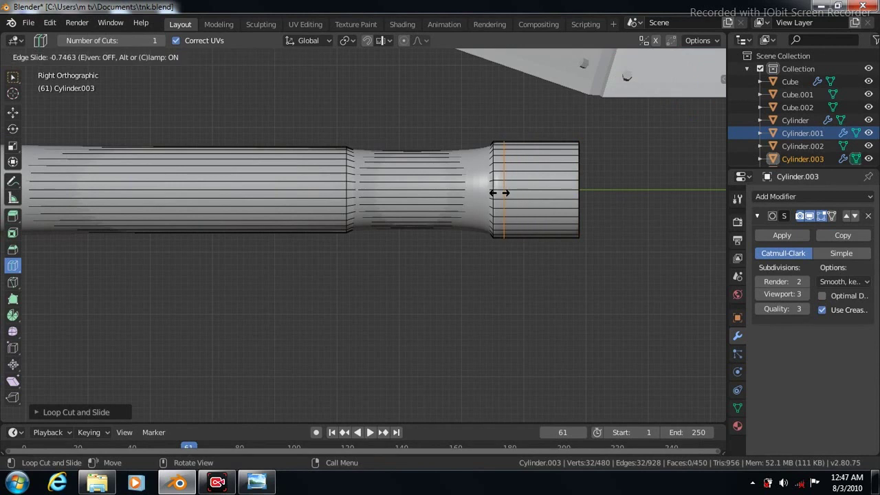
left_click(497, 193)
left_click_drag(421, 191, 488, 195)
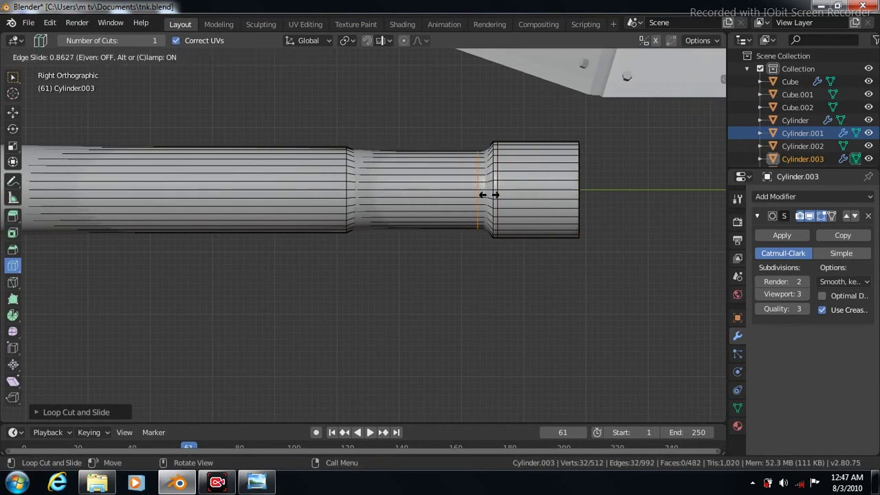
left_click(482, 197)
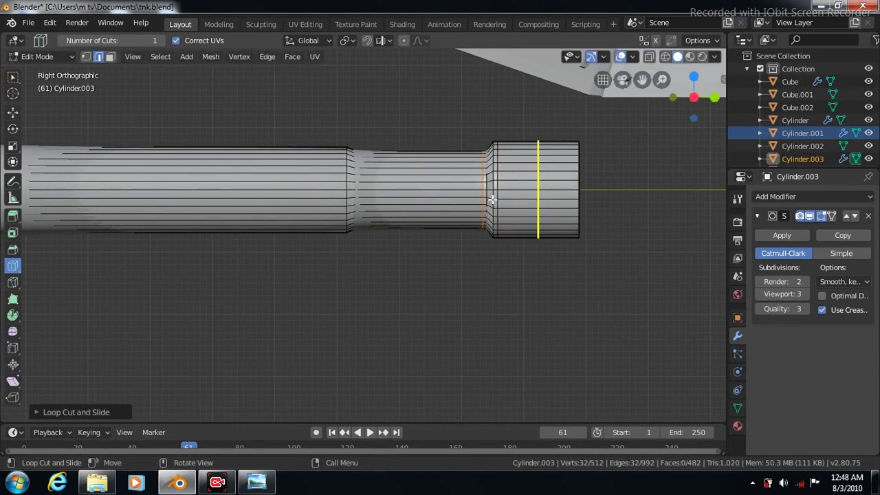
Step: Add two supporting loop cuts within the slope between the neck and the turret-end collar
left_click_drag(489, 193, 487, 192)
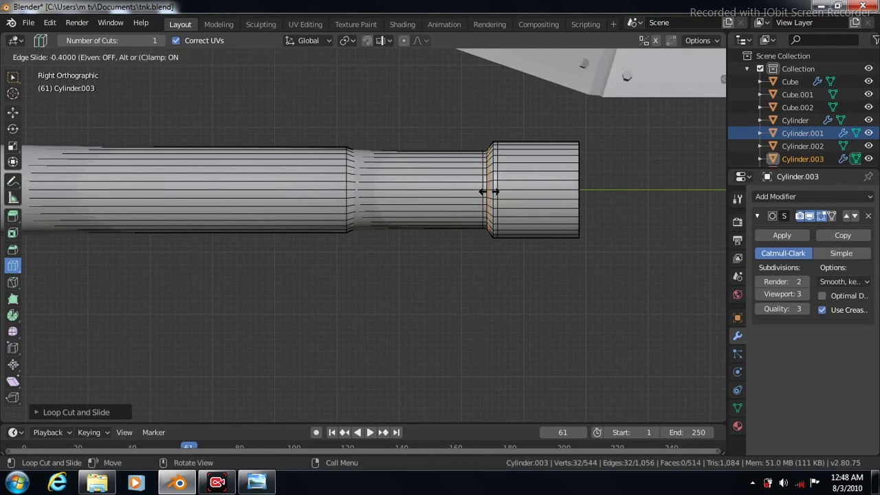
left_click(488, 192)
left_click(491, 180)
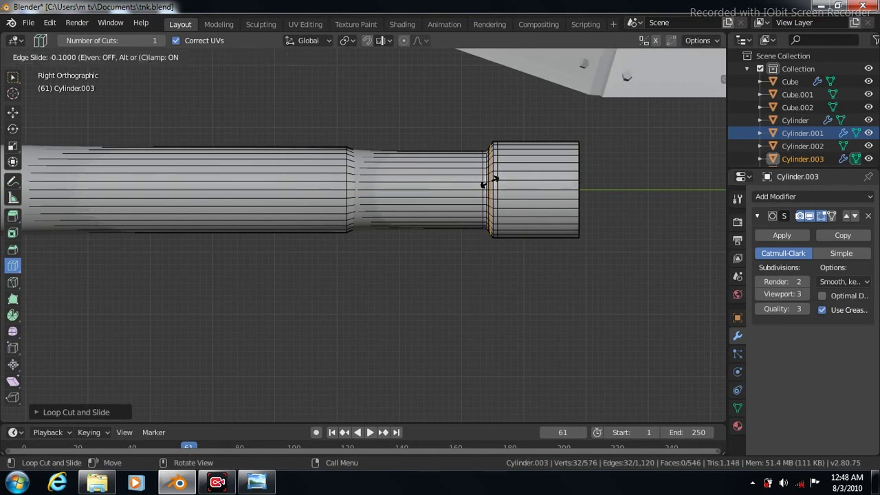
left_click(493, 180)
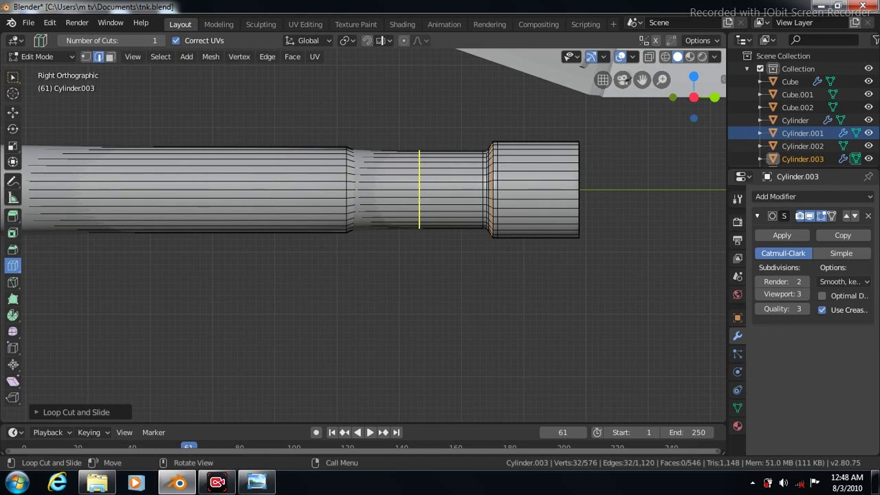
Step: Add supporting loop cuts on both sides of and within the slope between the neck and the long barrel section
left_click_drag(420, 192, 369, 195)
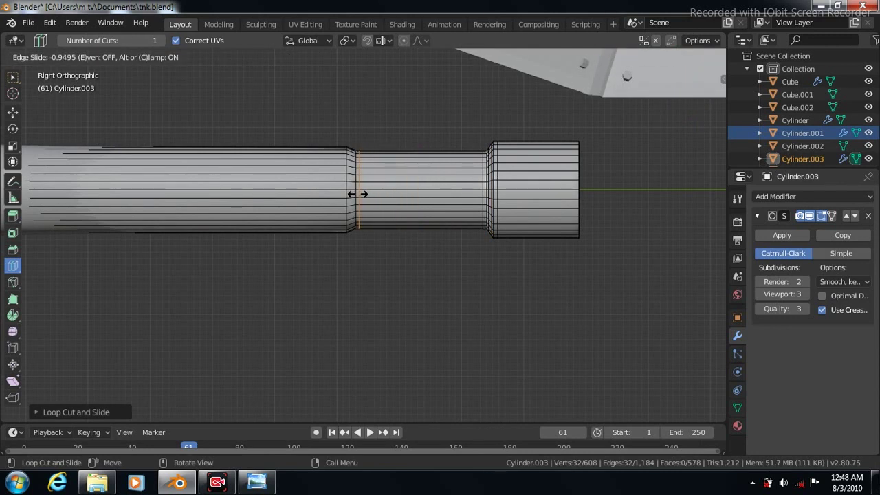
left_click(357, 194)
left_click_drag(159, 182, 327, 204)
left_click_drag(375, 215, 349, 198)
left_click(349, 200)
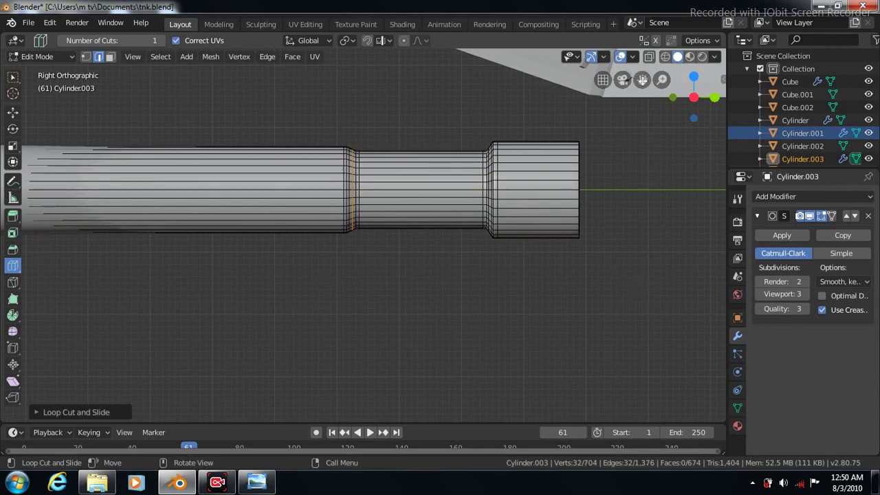
Step: Add loop cuts on the thin barrel section and the thick middle sleeve, close to the sleeve's turret-side edge
left_click_drag(641, 79, 879, 97)
left_click_drag(542, 206, 318, 201)
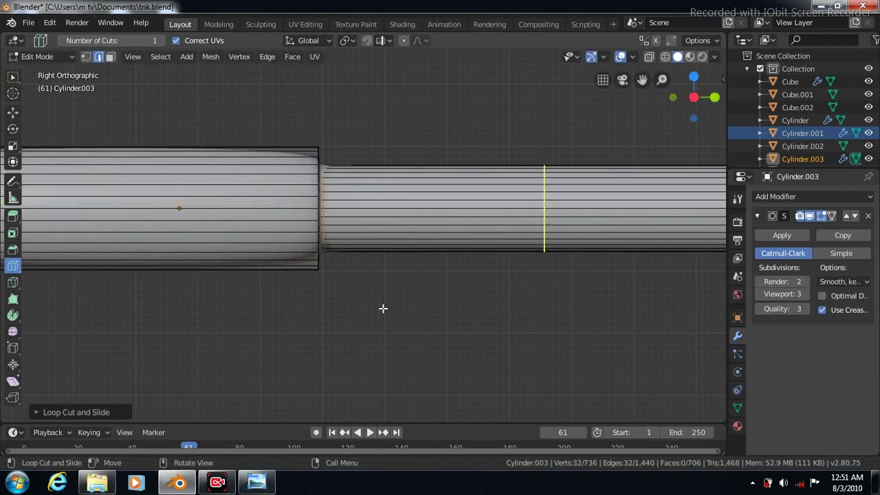
key("Tab")
key("Tab")
left_click_drag(216, 196, 415, 220)
Step: Add two loop cuts around the sleeve's turret-side shoulder face, one near its inner edge and one near its outer edge
middle_click_drag(409, 316, 410, 316)
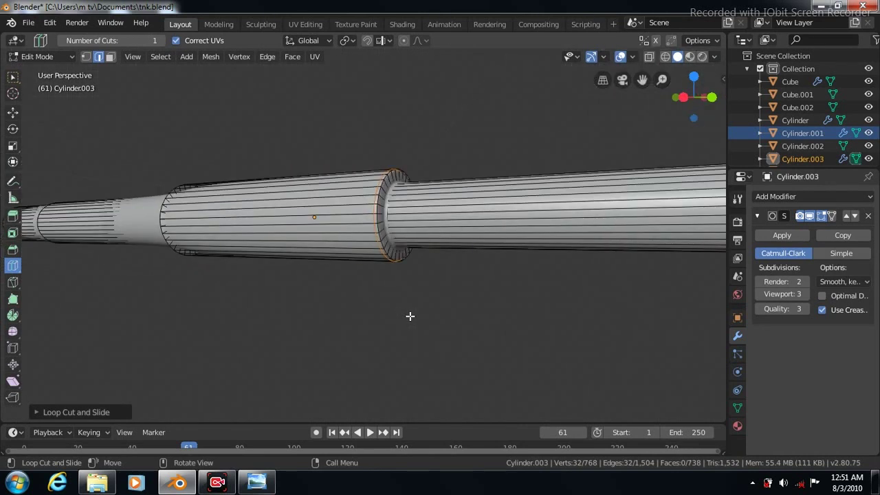
left_click(382, 233)
left_click(383, 232)
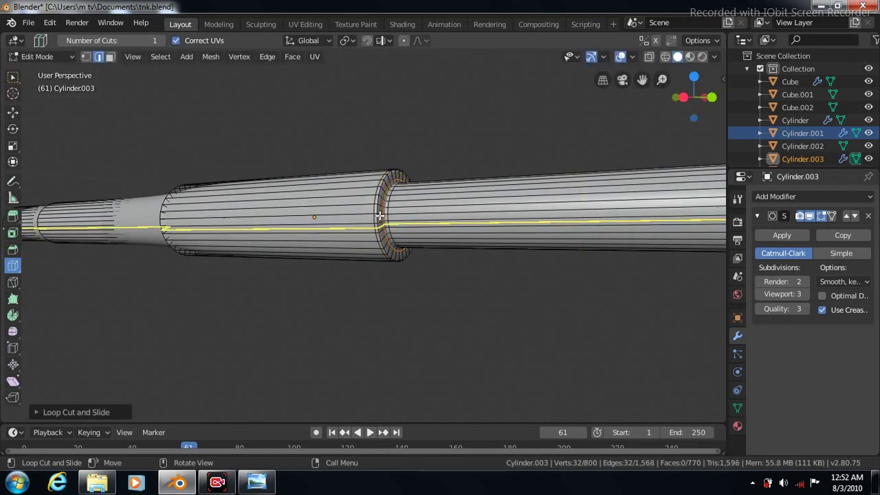
left_click(377, 214)
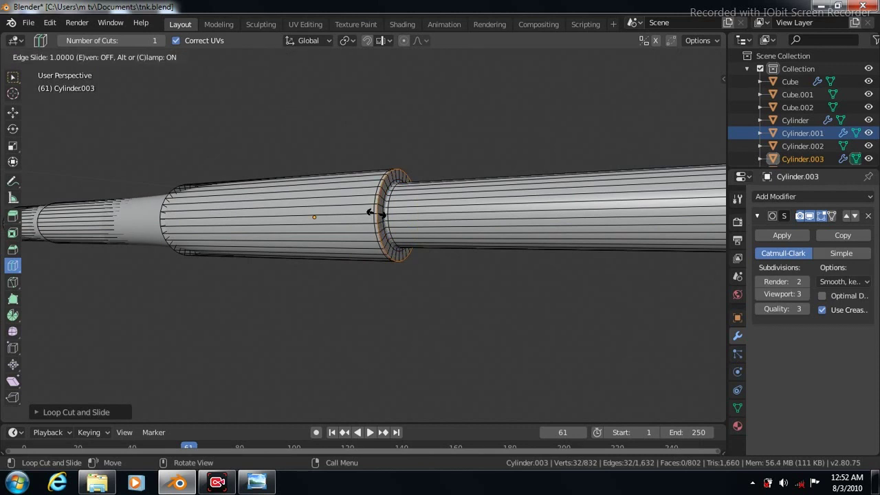
left_click(376, 213)
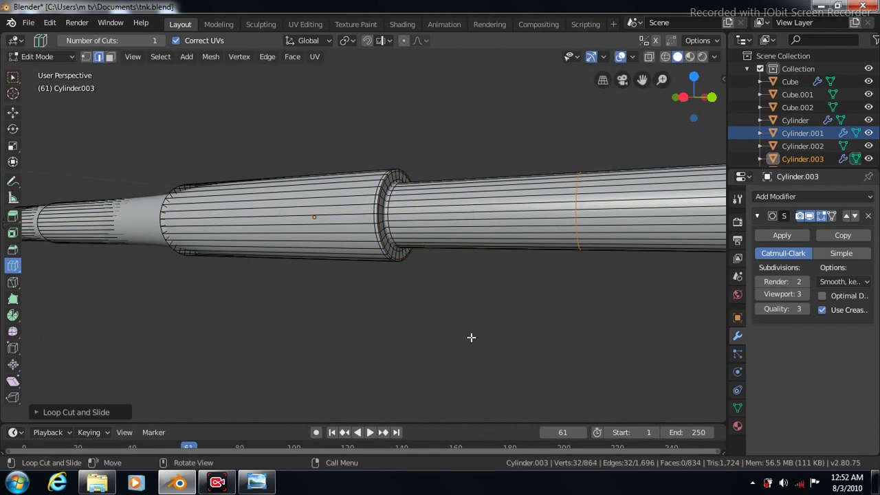
Step: Add loop cuts on the thick sleeve and the thin barrel section, close to the sleeve's muzzle-side edge in right view
key("w")
key("KP_3")
left_click_drag(641, 79, 612, 300)
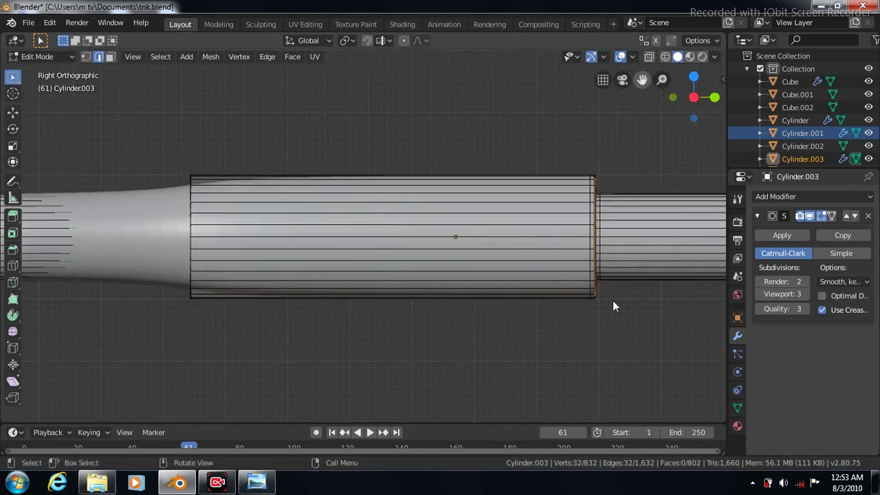
key("Tab")
key("Tab")
left_click(12, 265)
left_click_drag(383, 224, 193, 219)
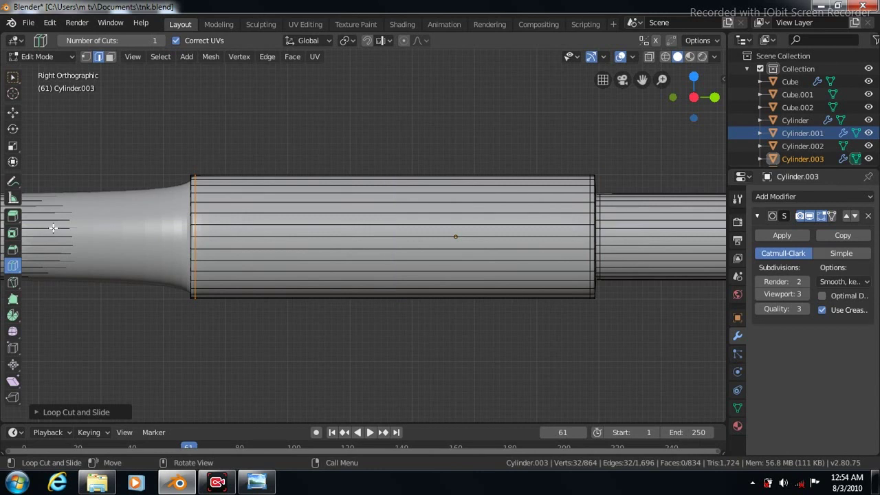
left_click_drag(78, 235, 254, 248)
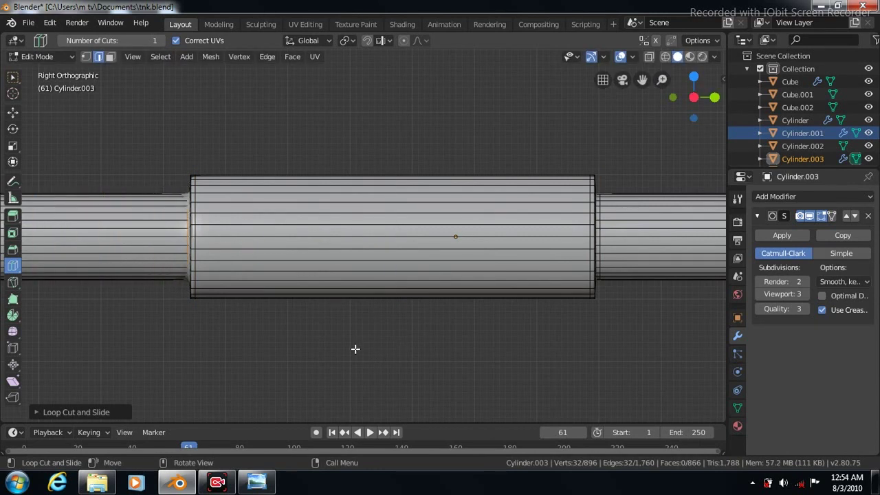
Step: Add supporting loop cuts around the sleeve's muzzle-side shoulder face and return to Object Mode in right view
key("KP_4")
key("KP_4")
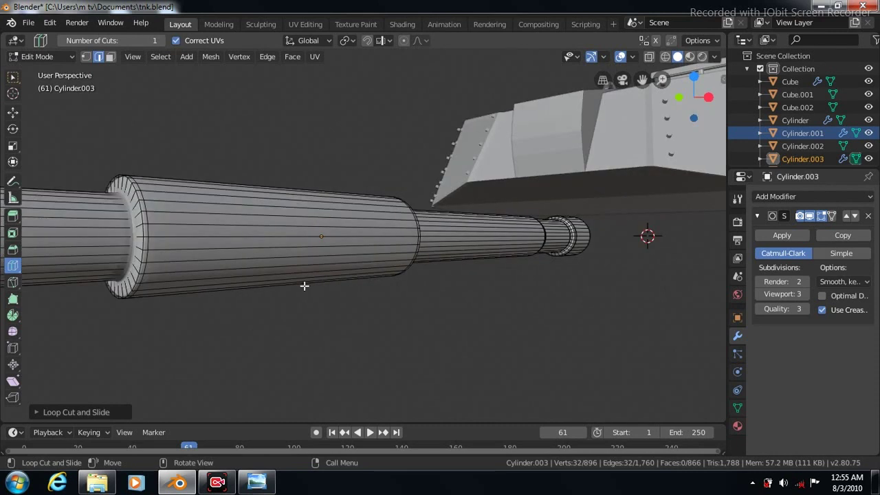
left_click_drag(122, 232, 140, 212)
key("KP_3")
key("Tab")
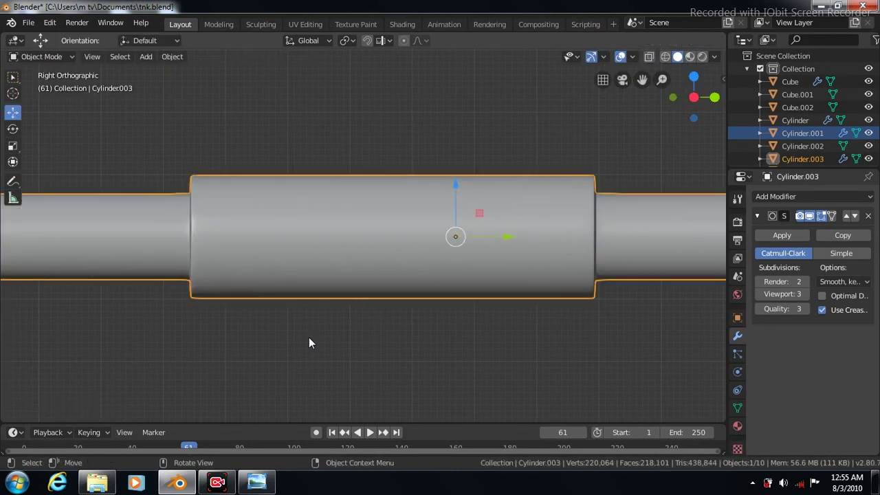
Step: Select the whole edge loop at the step before the muzzle section using X-ray, and move it slightly along Y towards the muzzle
left_click_drag(642, 79, 879, 69)
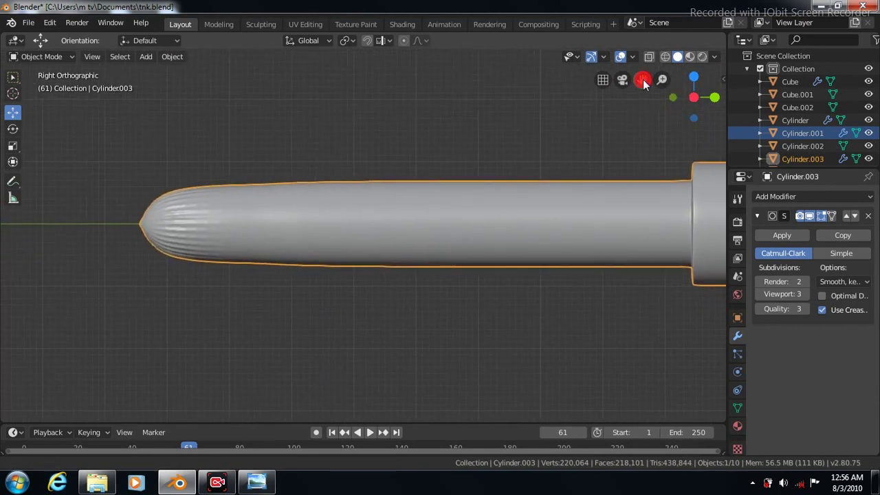
key("Tab")
left_click(16, 79)
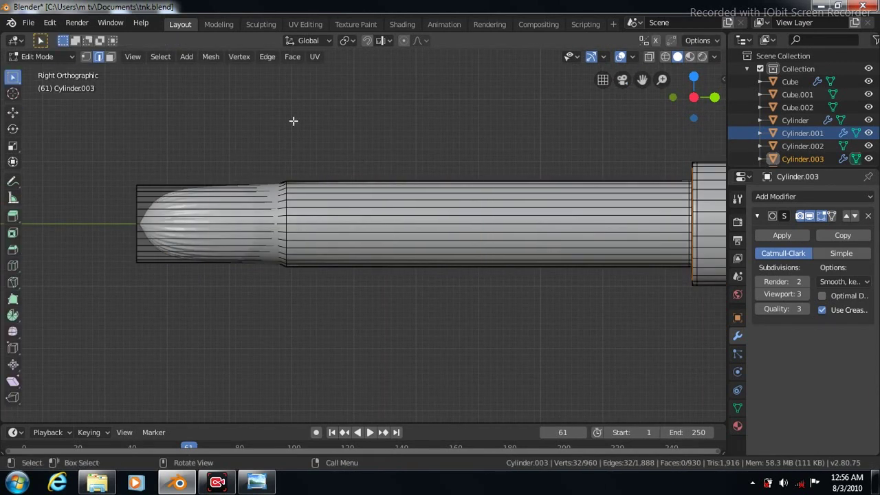
left_click(648, 57)
left_click_drag(284, 171, 293, 292)
left_click(12, 112)
left_click_drag(338, 225, 331, 226)
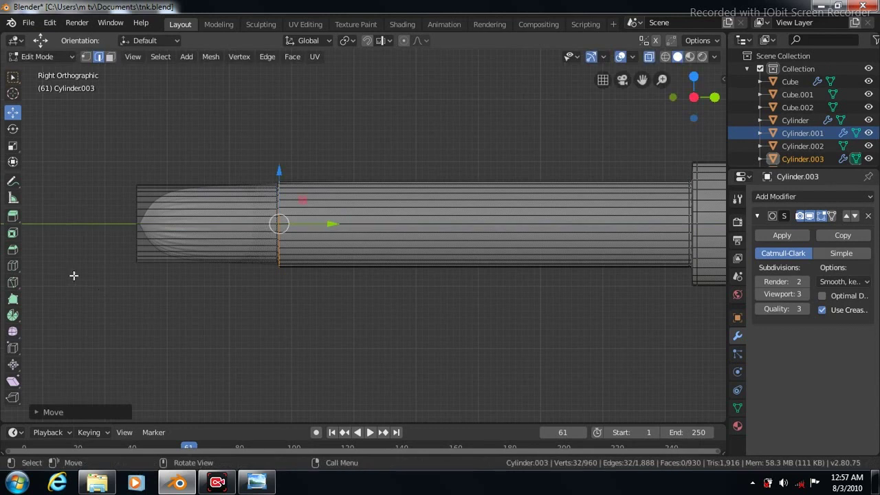
Step: With X-ray off, add a loop cut on each side of the muzzle-section step, slid close to it, and activate the Move tool
left_click(12, 266)
left_click(650, 57)
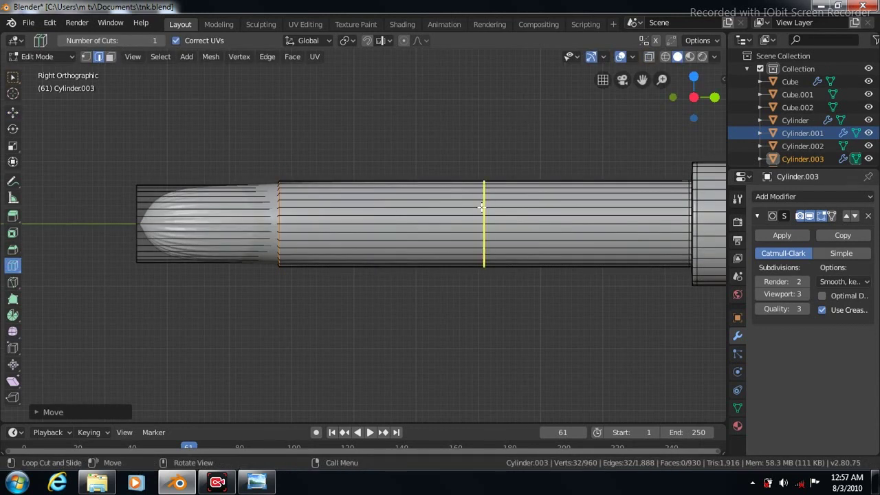
left_click_drag(483, 210, 441, 208)
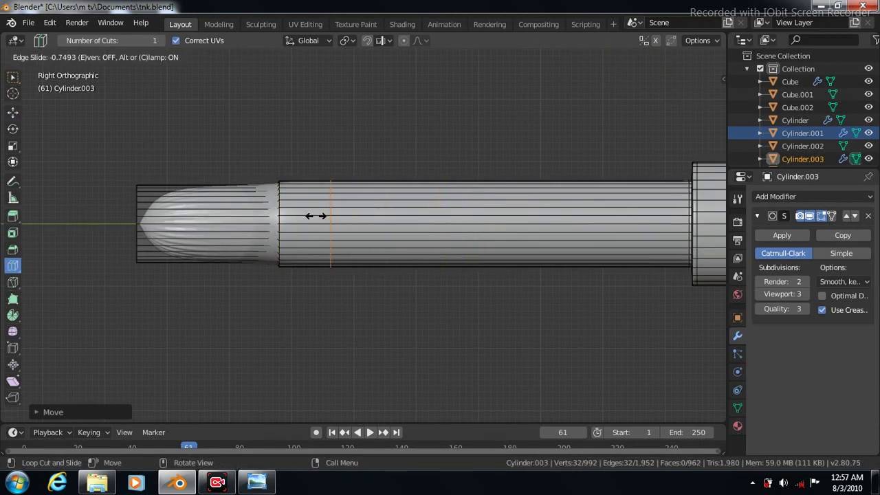
left_click_drag(281, 217, 280, 217)
left_click_drag(221, 216, 328, 225)
left_click(14, 113)
Step: Add a supporting loop cut around the narrow shoulder face at the muzzle-section step and return to Object Mode
middle_click_drag(358, 324, 357, 327)
scroll(358, 327, "up", 3)
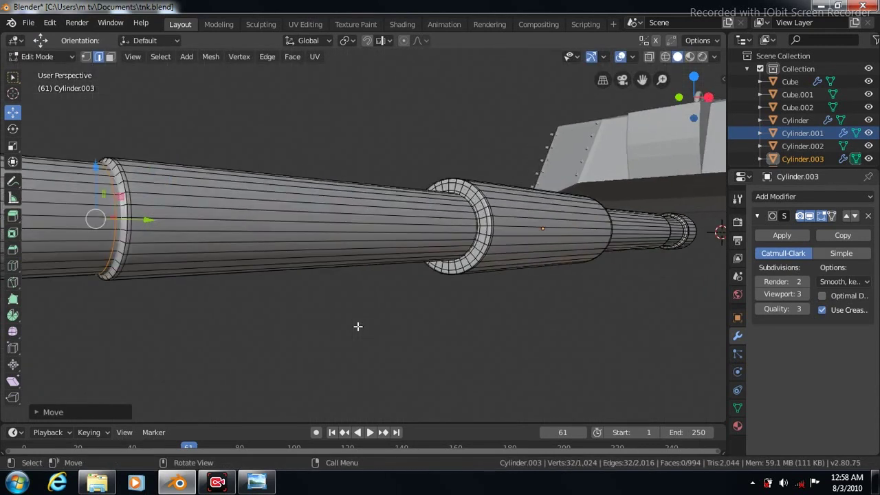
left_click_drag(642, 80, 717, 78)
key("ctrl+r")
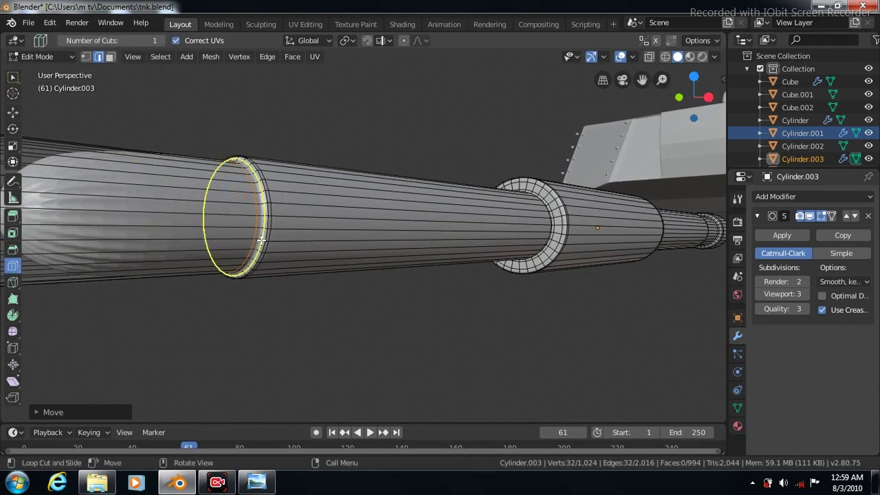
left_click_drag(265, 227, 261, 238)
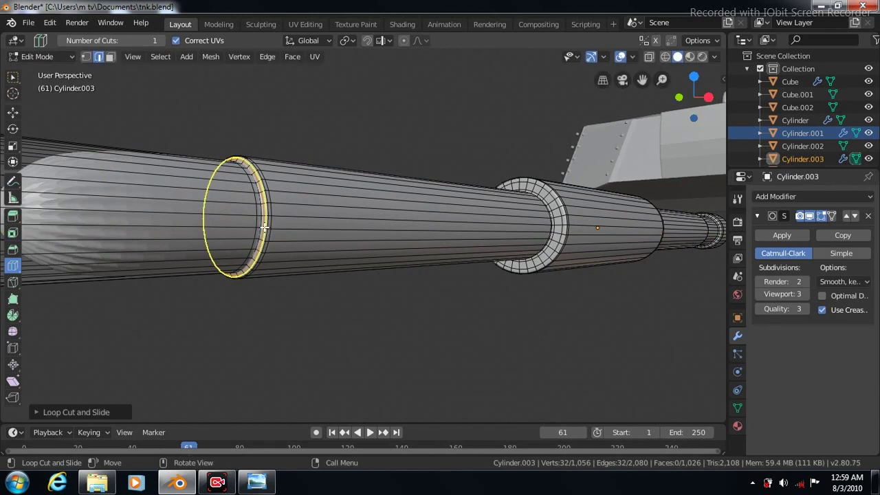
key("Tab")
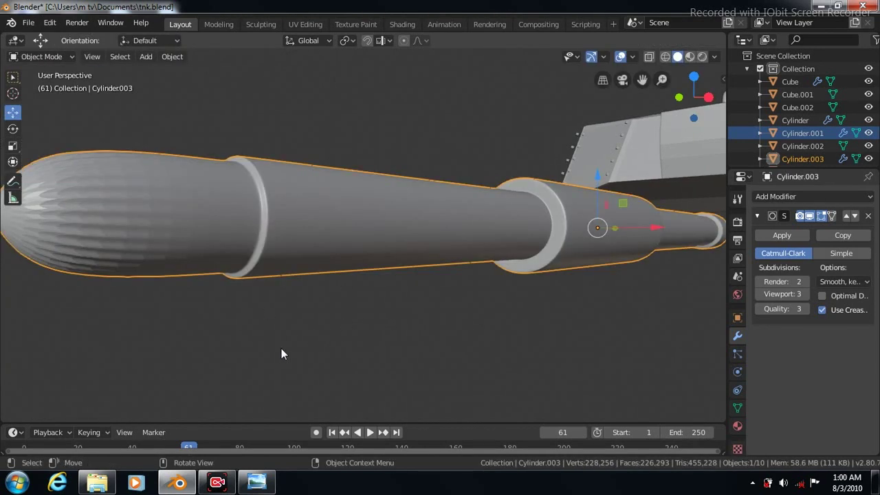
Step: Back in Edit Mode, add a loop cut on the muzzle section, slid close to the barrel's open end
key("Tab")
left_click_drag(641, 79, 714, 89)
left_click_drag(305, 231, 249, 237)
left_click(13, 76)
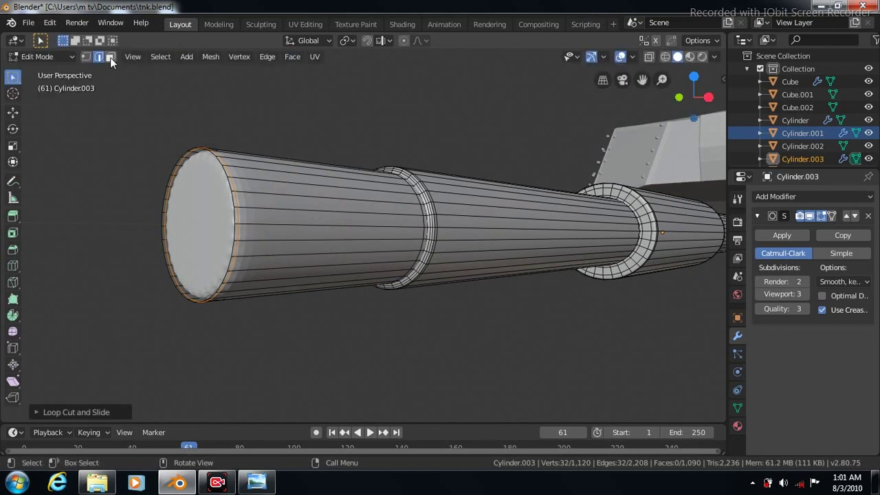
Step: In face mode, select the muzzle end face, inset it to leave a thin rim, and apply Inset Faces to it once more
left_click(110, 57)
left_click(192, 217)
left_click(292, 56)
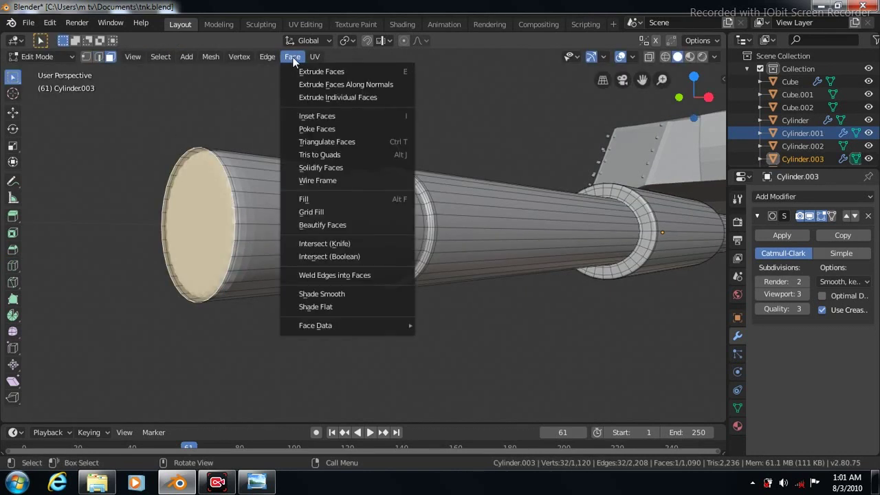
left_click(302, 116)
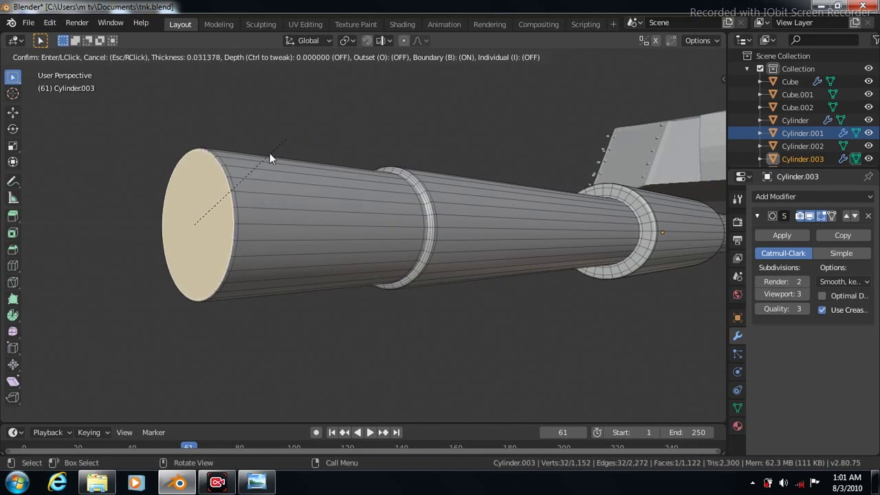
left_click(231, 191)
left_click(293, 57)
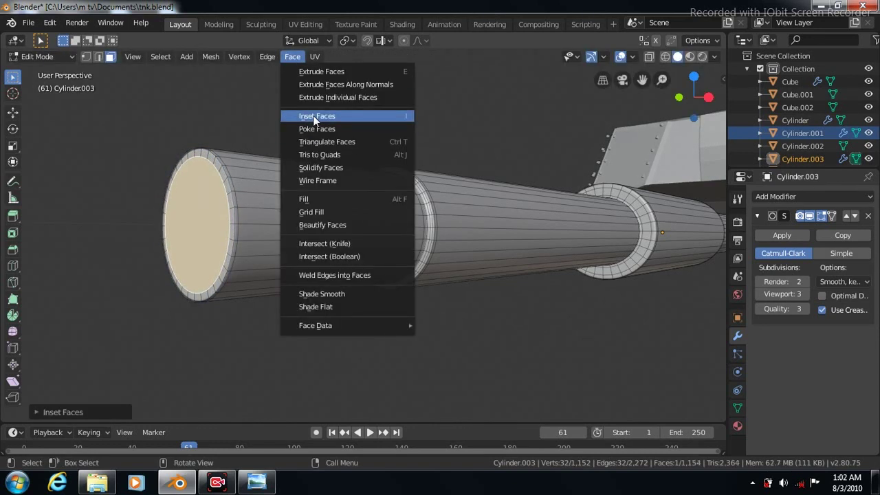
left_click(311, 116)
Step: Move the inset muzzle face along Y deep into the barrel to hollow out the bore
left_click(13, 112)
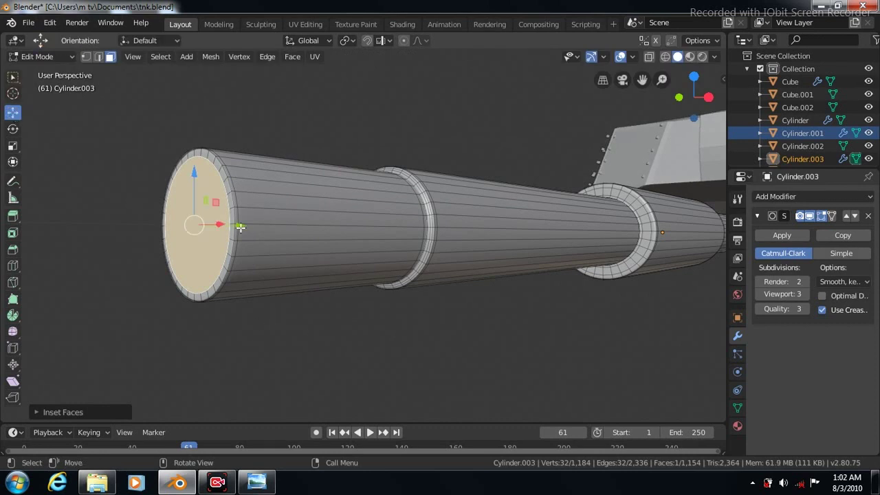
key("KP_3")
key("KP_4")
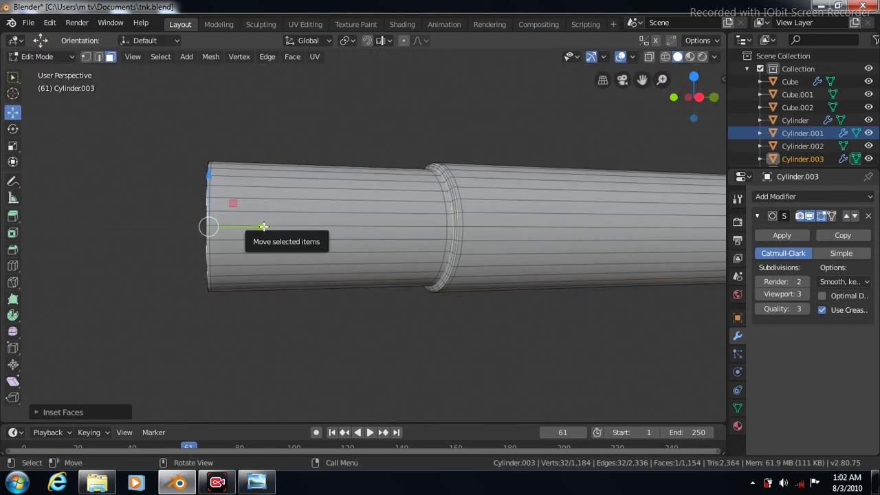
key("KP_4")
left_click_drag(246, 226, 418, 215)
left_click_drag(599, 210, 600, 211)
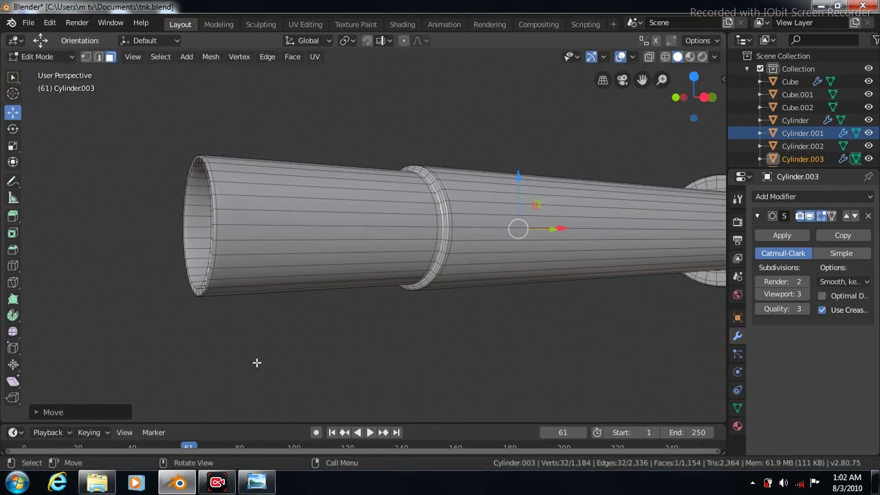
Step: Add two loop cuts inside the bore, one slid close to the muzzle rim and one towards the inner end, and return to Object Mode
left_click(12, 265)
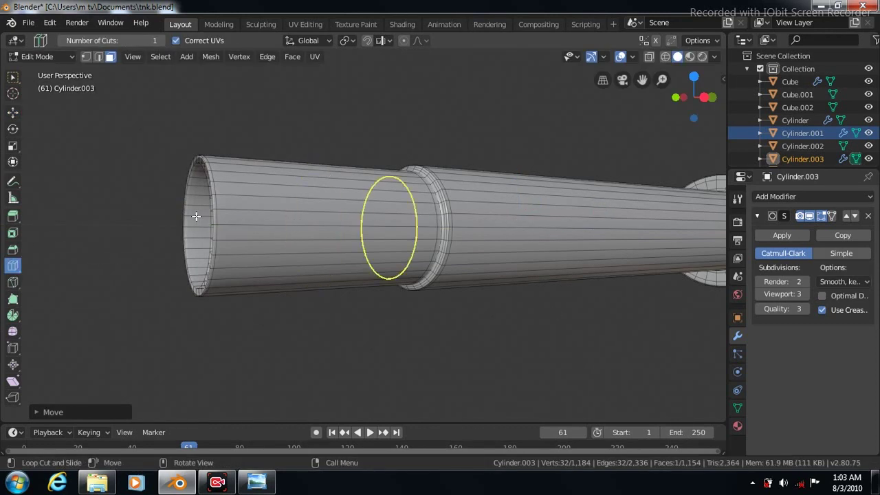
left_click_drag(388, 227, 153, 224)
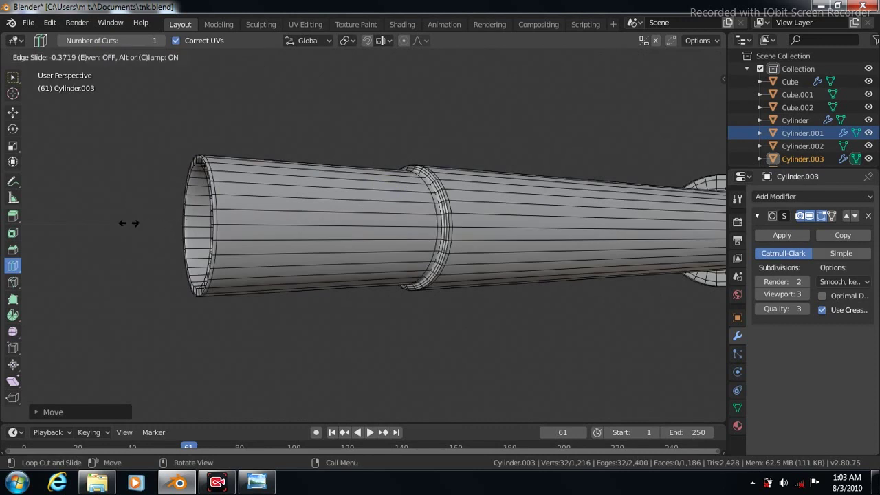
mouse_move(48, 223)
left_mouse_down()
mouse_move(30, 223)
mouse_move(66, 225)
mouse_move(48, 226)
left_mouse_up()
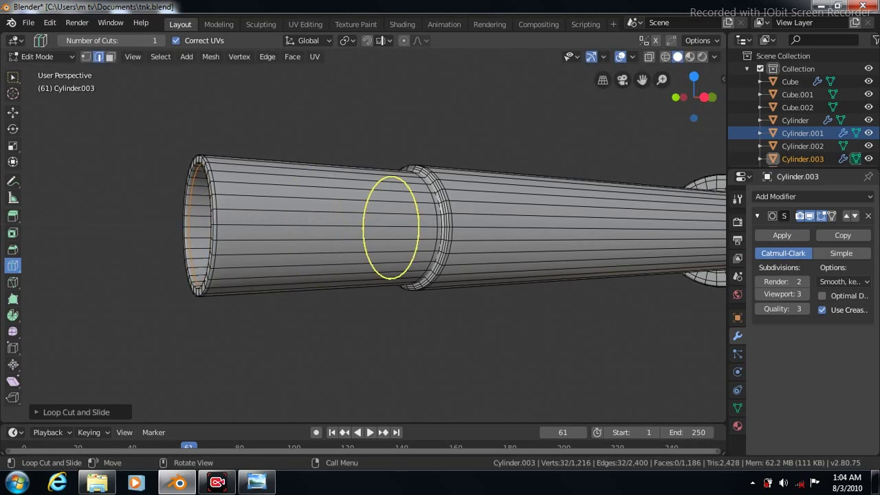
left_click_drag(198, 223, 507, 222)
left_click_drag(715, 228, 715, 228)
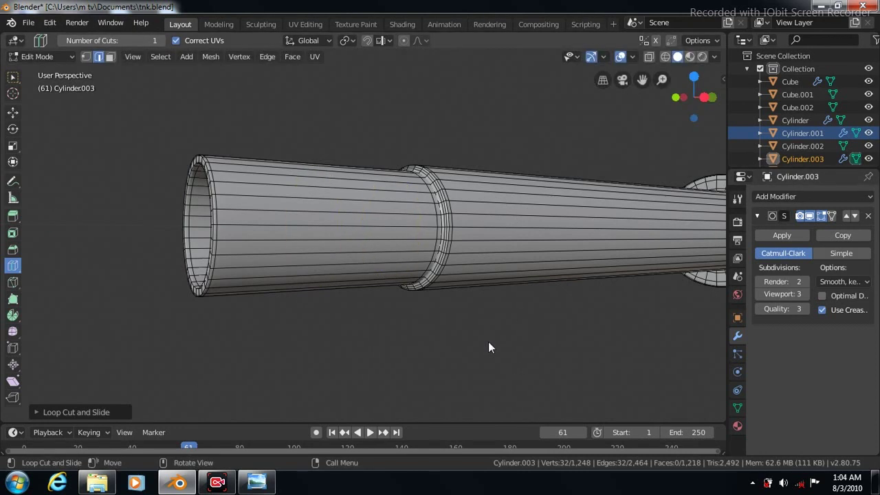
key("Tab")
Step: In right view, raise the gun barrel along Z to the turret front and tilt it slightly with the muzzle upwards
key("KP_5")
key("KP_3")
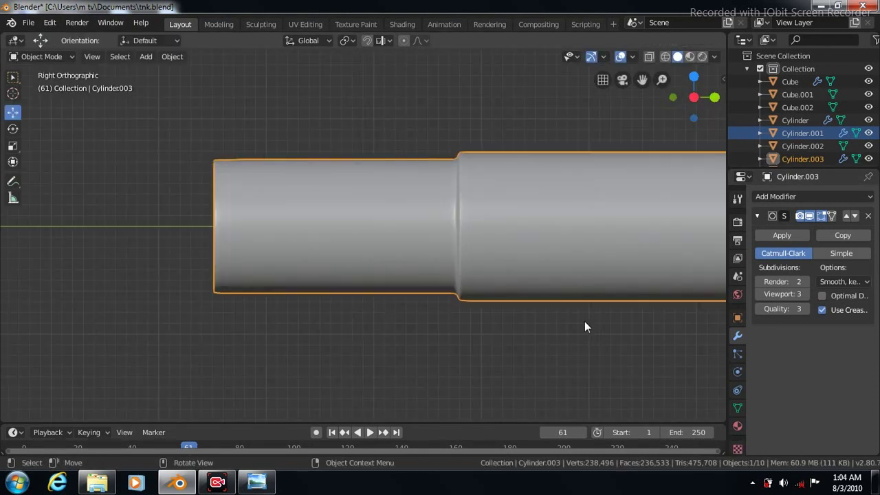
scroll(585, 327, "down", 4)
scroll(584, 327, "down", 3)
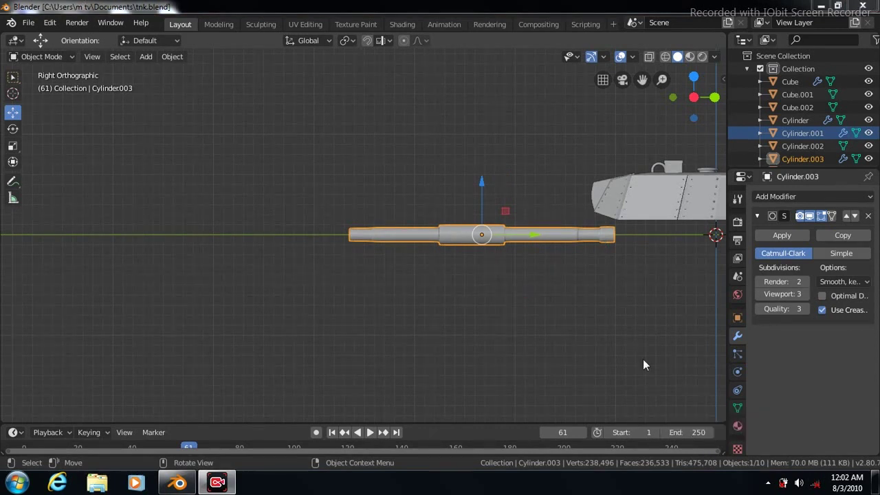
left_click_drag(459, 236, 459, 230)
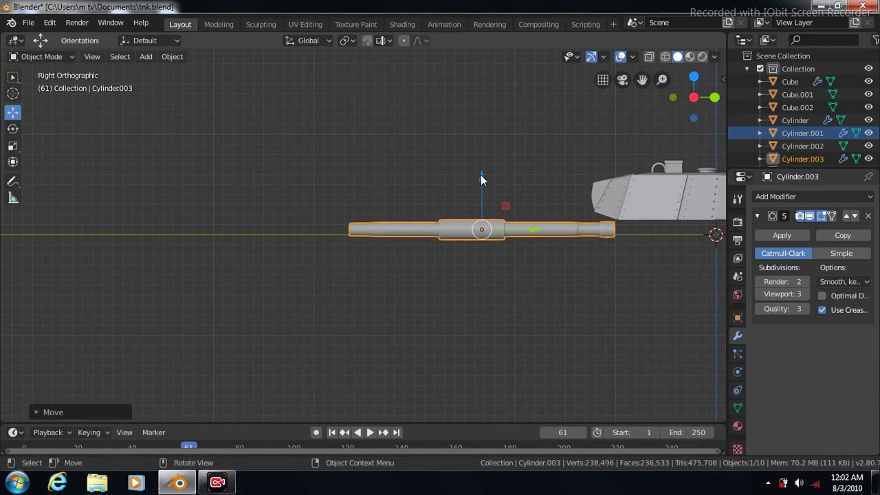
left_click_drag(480, 175, 473, 141)
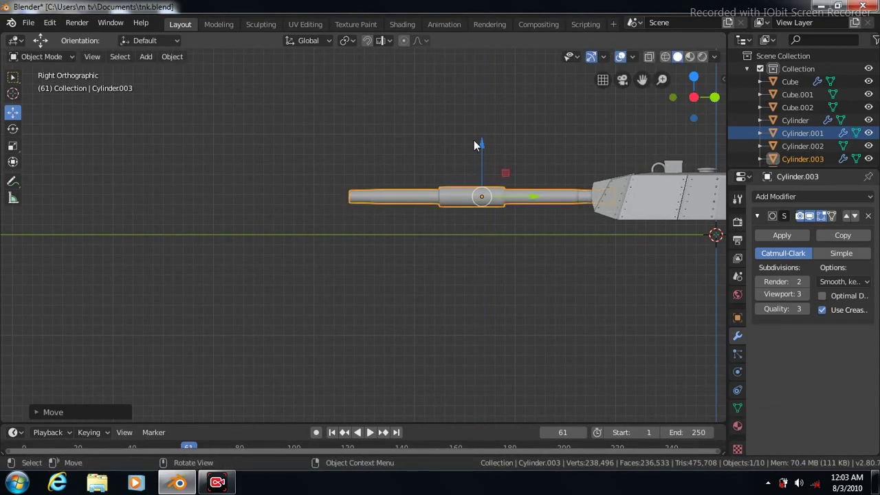
left_click(13, 130)
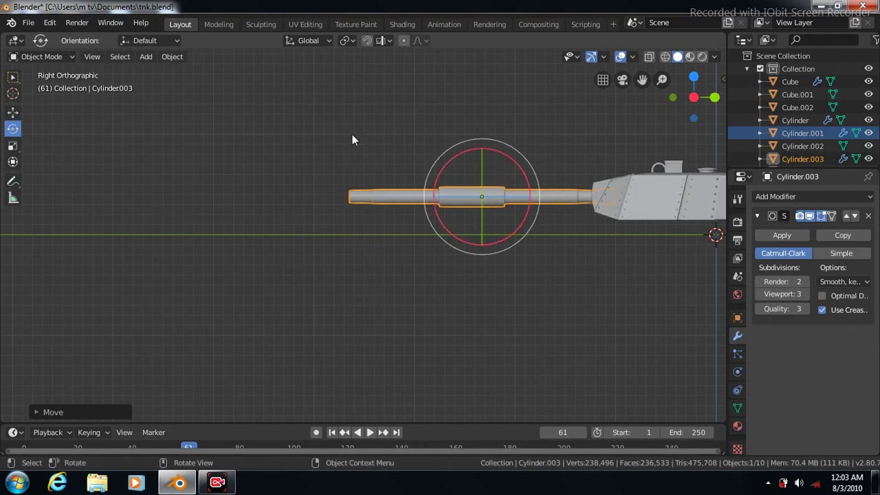
left_click_drag(528, 191, 527, 189)
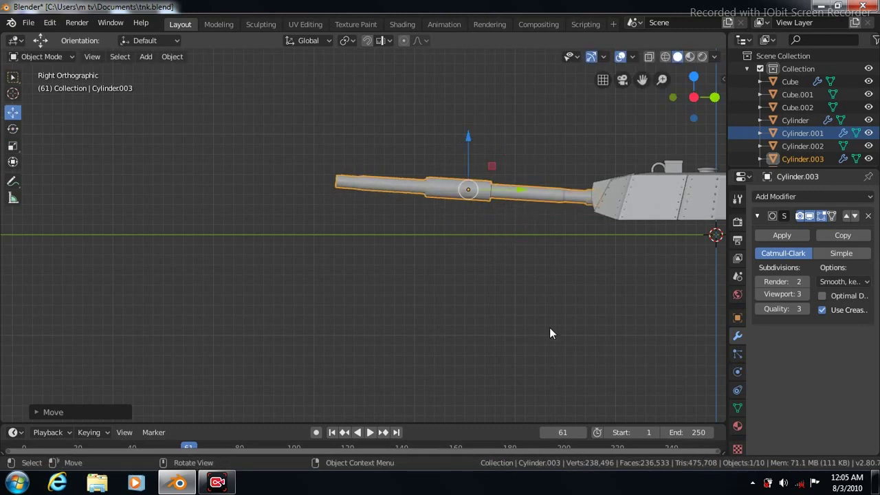
Step: In Object Mode, examine the barrel's alignment with the turret from the front and from above
key("KP_1")
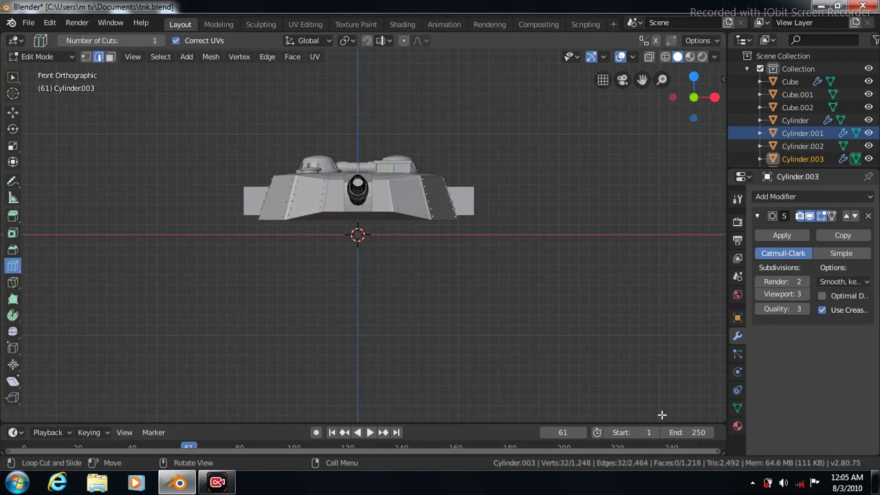
key("Tab")
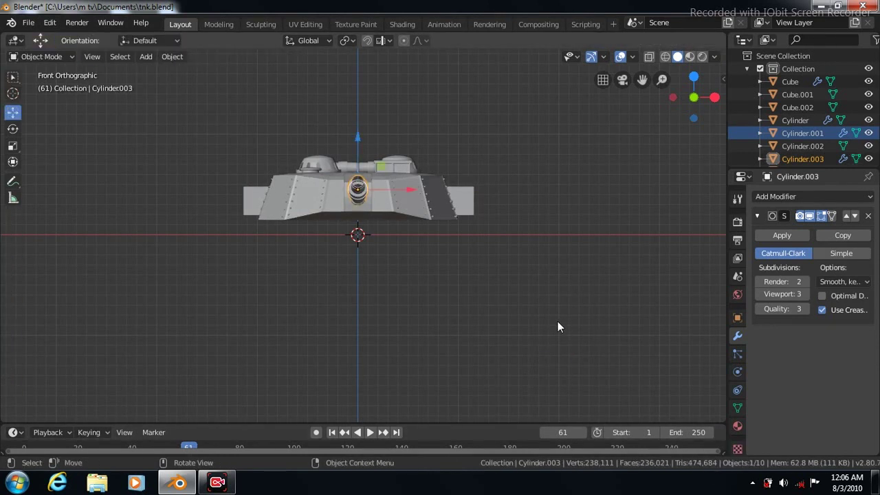
key("KP_8")
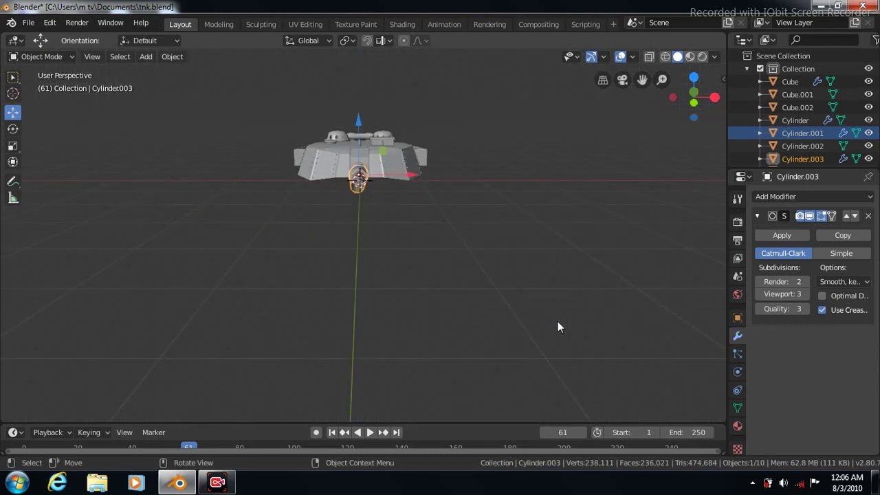
key("KP_8")
key("KP_8")
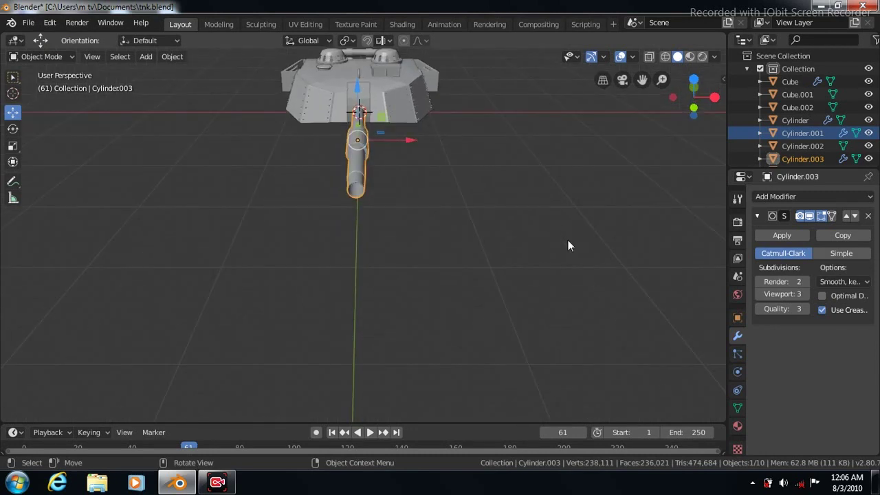
key("KP_8")
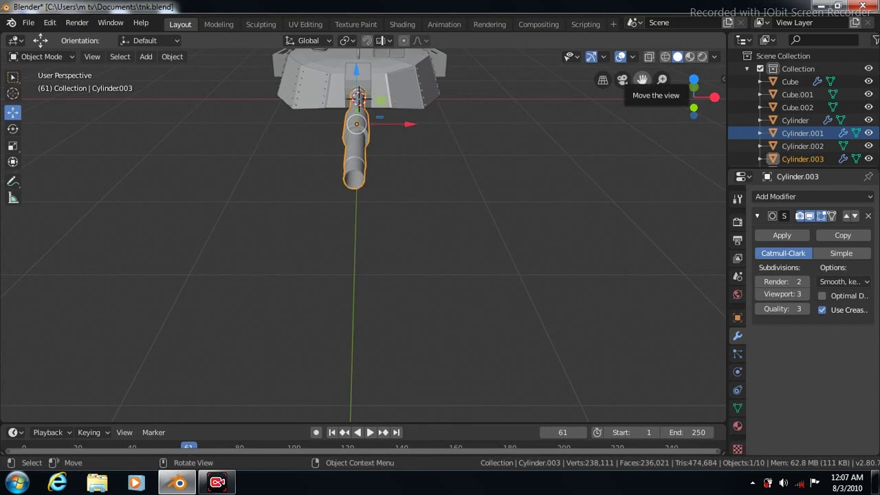
key("KP_8")
key("KP_8")
key("KP_8")
left_click_drag(642, 80, 640, 92)
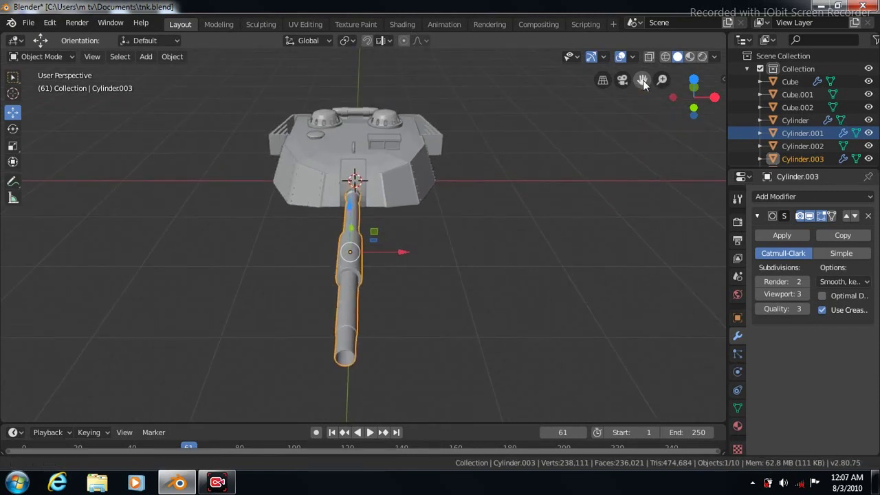
Step: Shade the gun-mount plate on the turret's front smooth, enable Auto Smooth for it, and deselect it
left_click(556, 231)
left_click(348, 169)
right_click(349, 167)
left_click(341, 170)
left_click(737, 407)
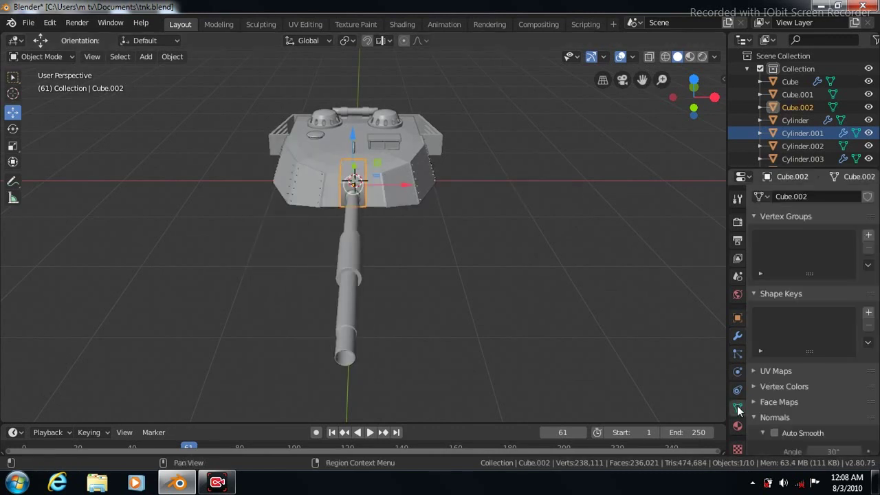
left_click(514, 309)
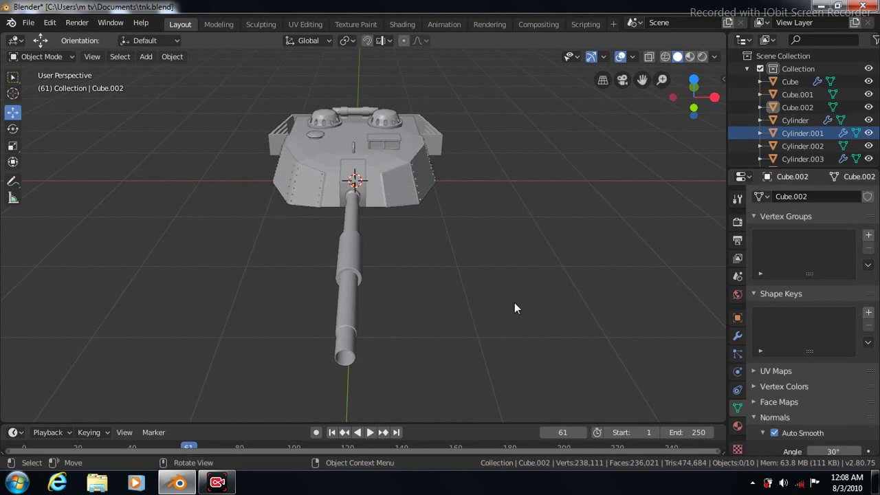
Step: In right view, add a mesh cylinder at the 3D cursor below the turret and scale it down uniformly to a very small size
key("KP_3")
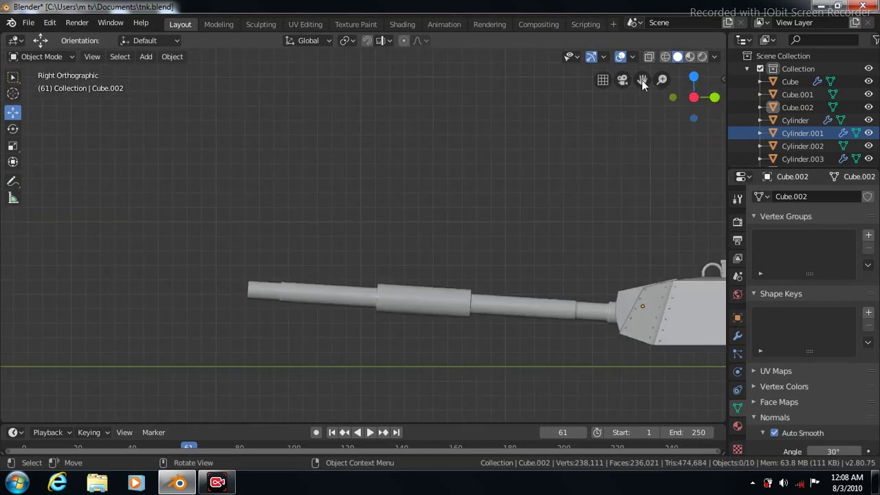
left_click_drag(641, 80, 275, 41)
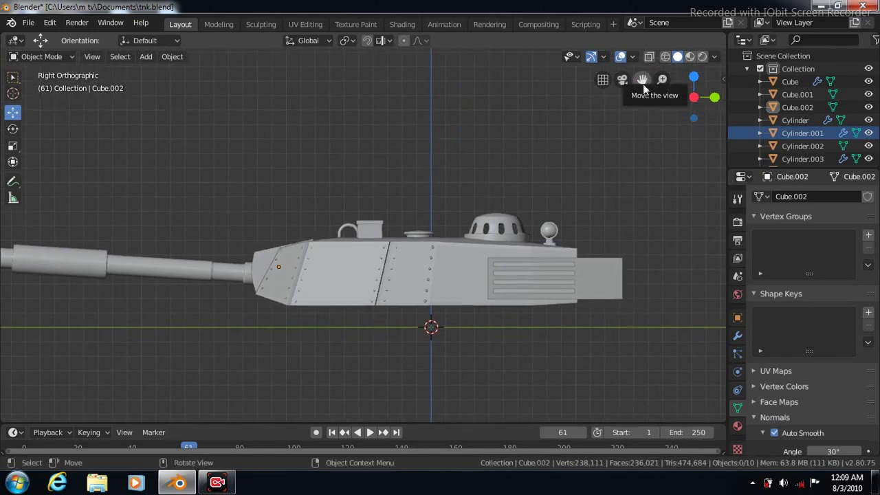
left_click_drag(641, 79, 630, 14)
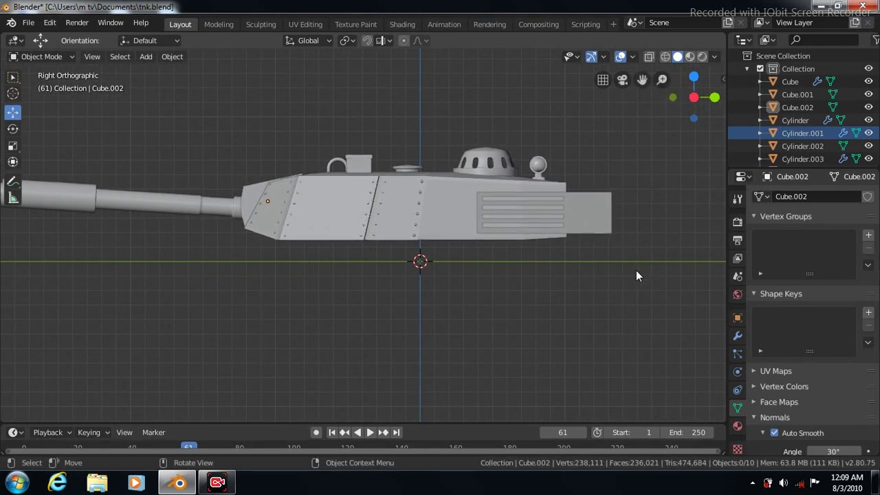
left_click(146, 57)
mouse_move(157, 69)
left_click(271, 131)
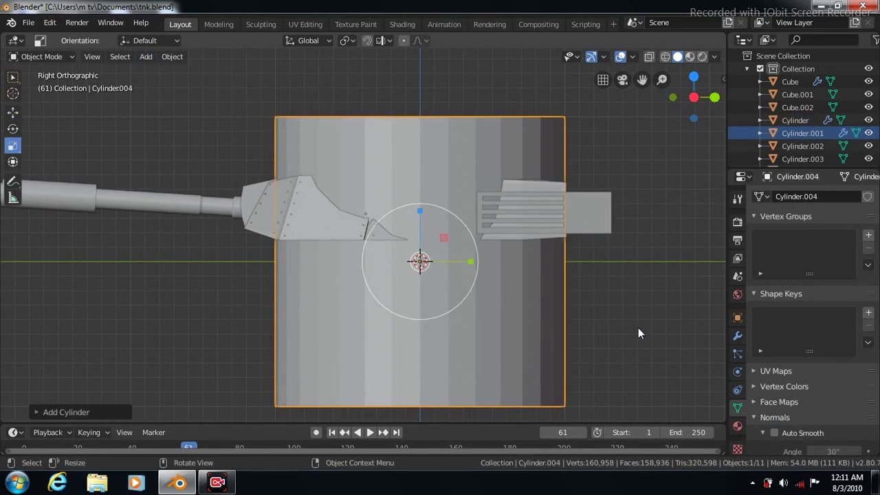
key("s")
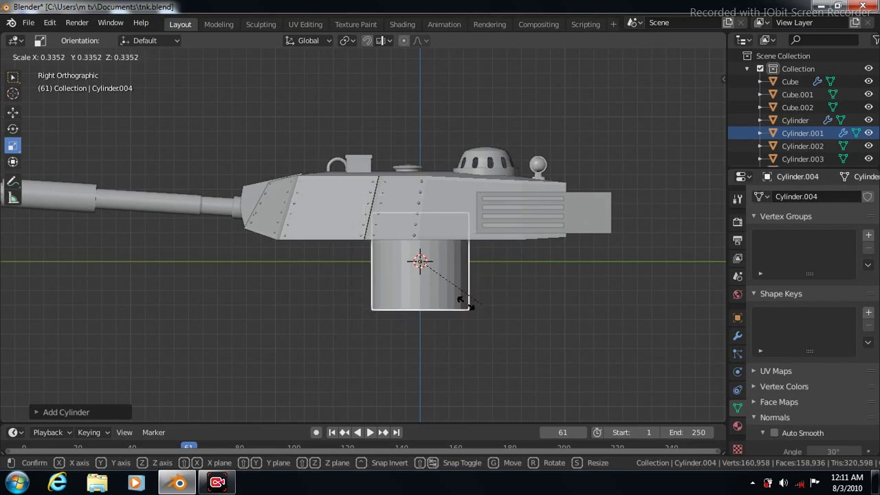
left_click(412, 265)
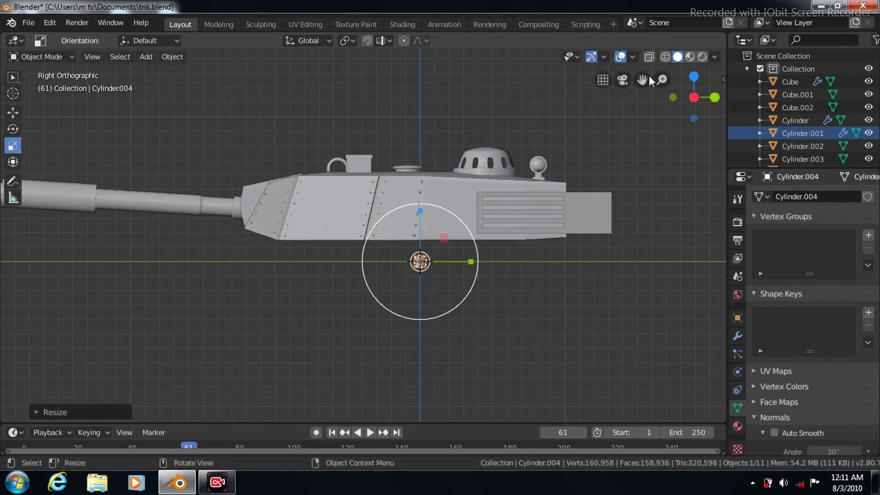
Step: Isolate the new small cylinder in local view and move its bottom vertices down along Z by about 0.029 m
left_click_drag(641, 79, 596, 45)
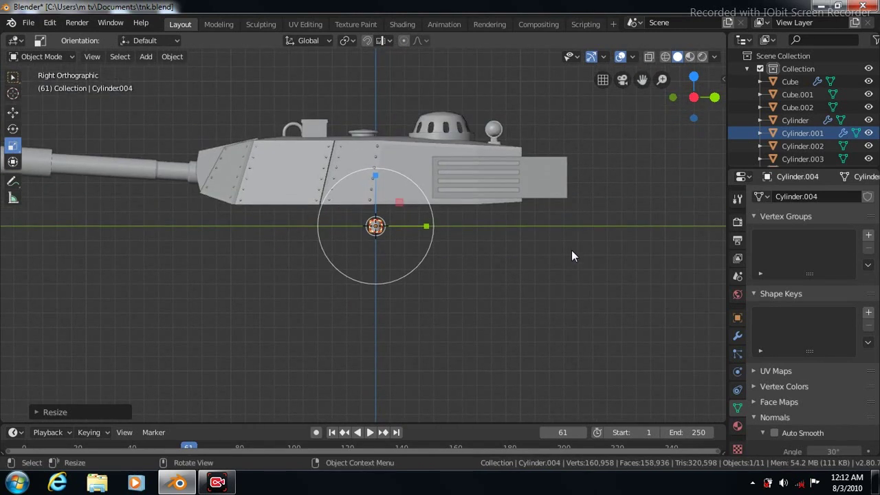
key("KP_Divide")
left_click_drag(641, 79, 621, 198)
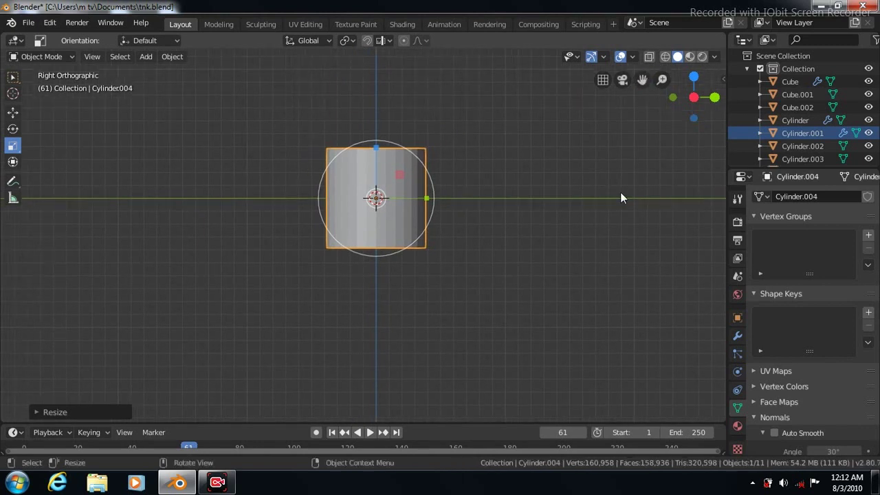
key("Tab")
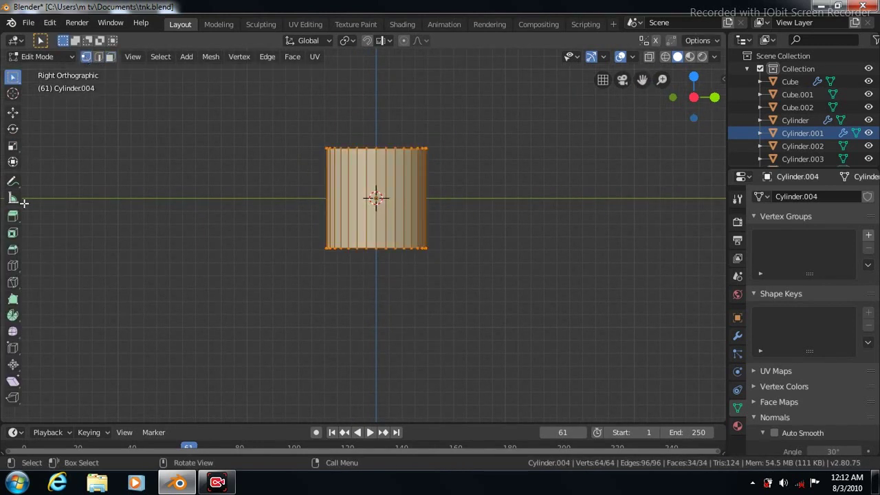
left_click_drag(309, 235, 468, 268)
left_click(12, 111)
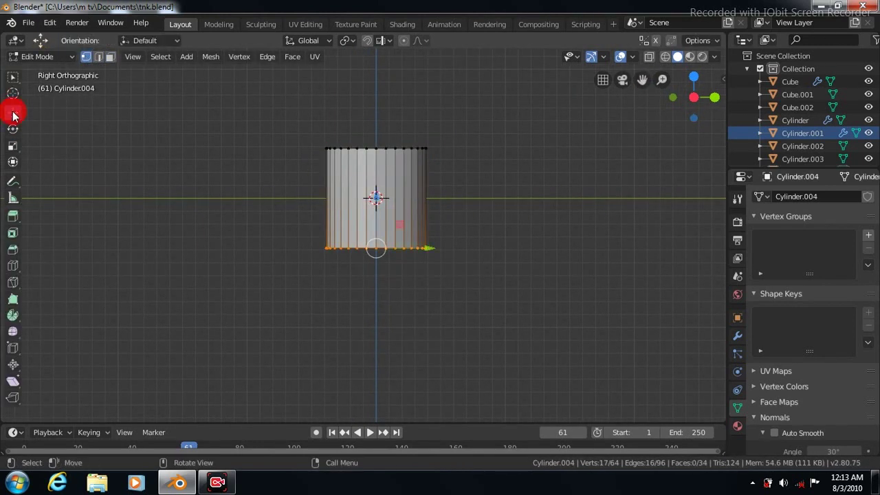
left_click_drag(375, 196, 377, 210)
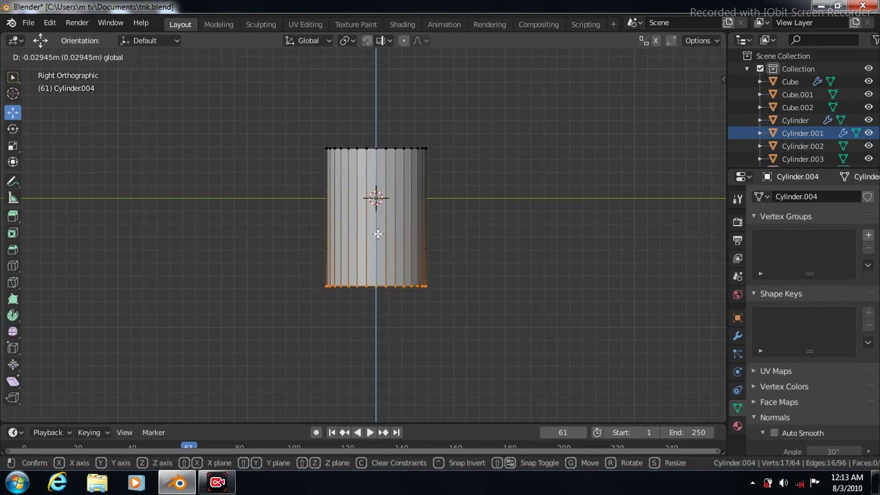
left_click(377, 237)
Step: Add nine evenly spaced horizontal loop cuts around the cylinder's side
left_click(12, 265)
left_click(392, 217)
left_click(36, 412)
left_click(199, 309)
left_click(199, 309)
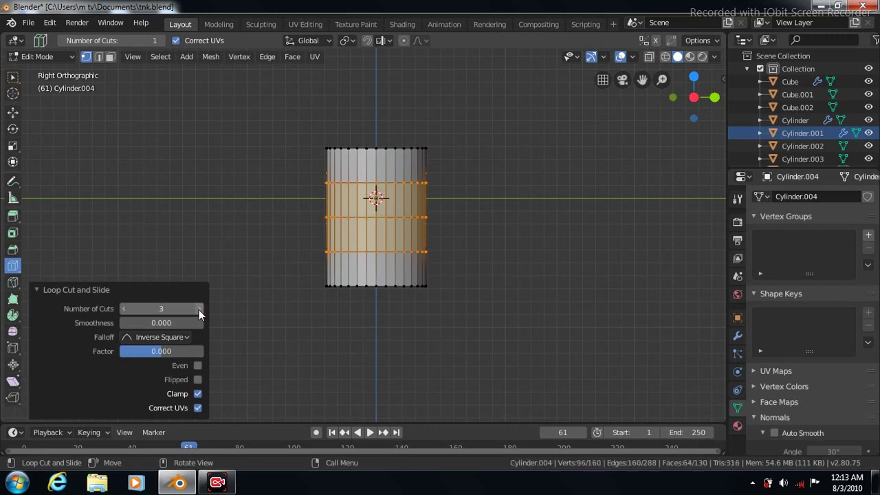
left_click(199, 310)
left_click(198, 310)
left_click(199, 309)
left_click(199, 309)
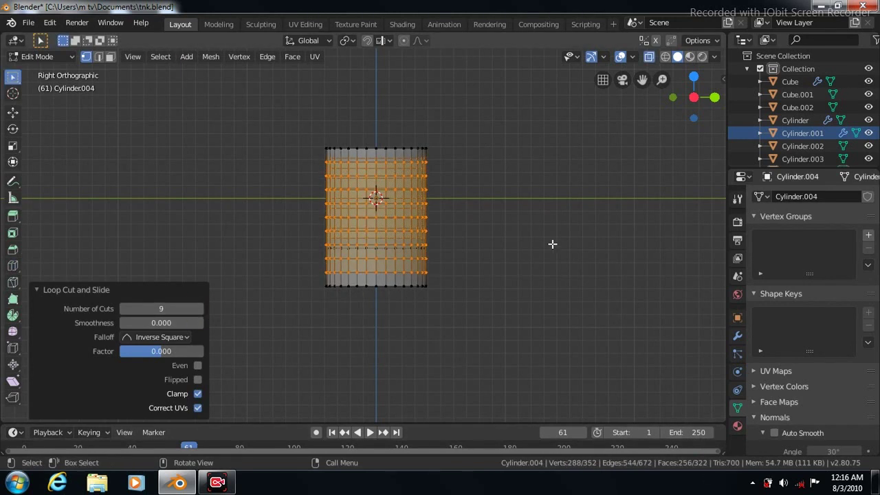
Step: Select the two uppermost new loops through the mesh and scale them up uniformly by about 1.134
left_click_drag(312, 154, 490, 171)
left_click(12, 145)
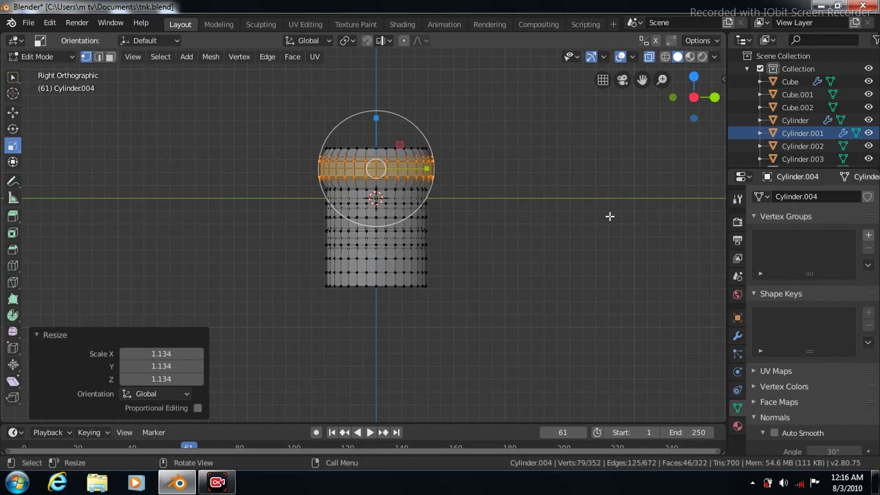
left_click(12, 265)
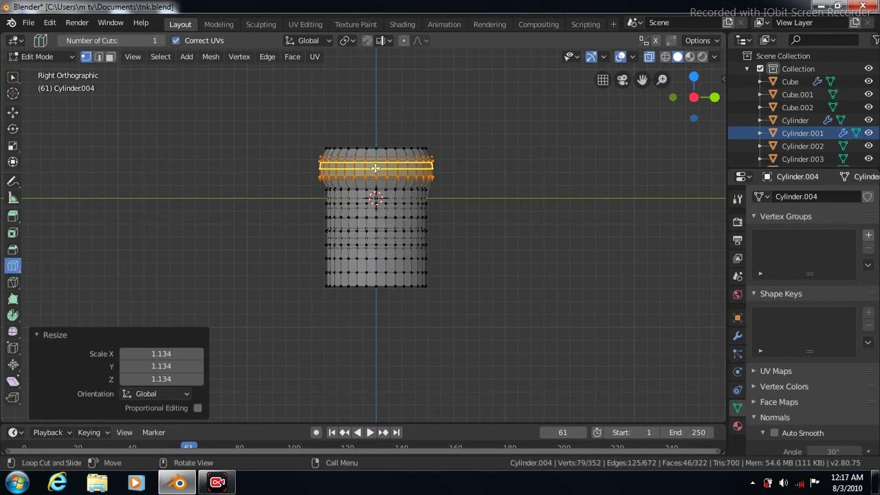
left_click(374, 227)
left_click(13, 78)
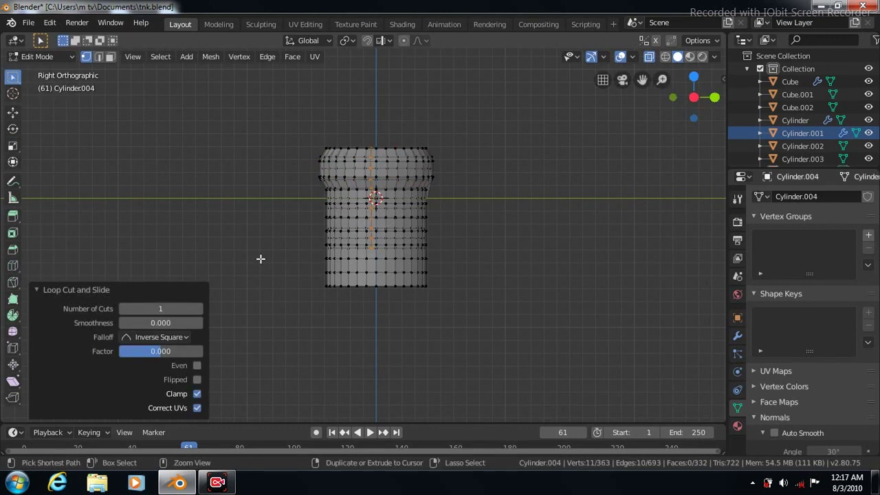
key("ctrl+z")
Step: Insert a single horizontal loop cut around the middle of the widened upper band
left_click(12, 265)
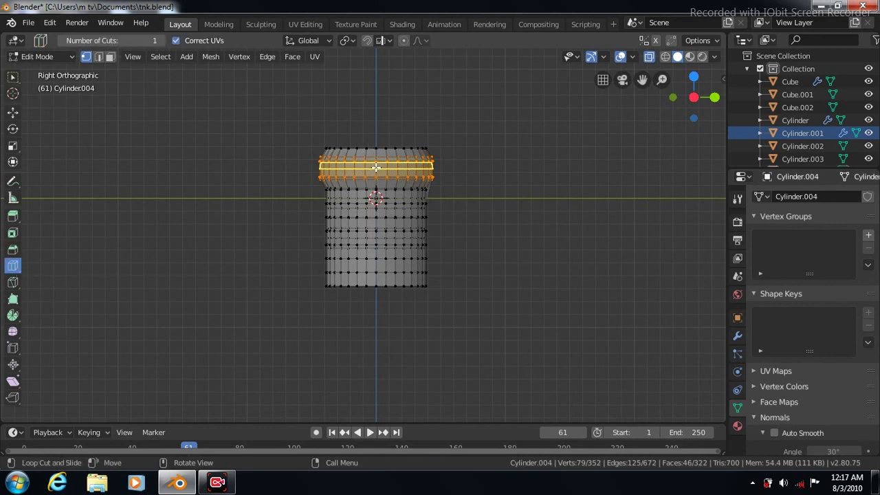
left_click(385, 169)
left_click(13, 145)
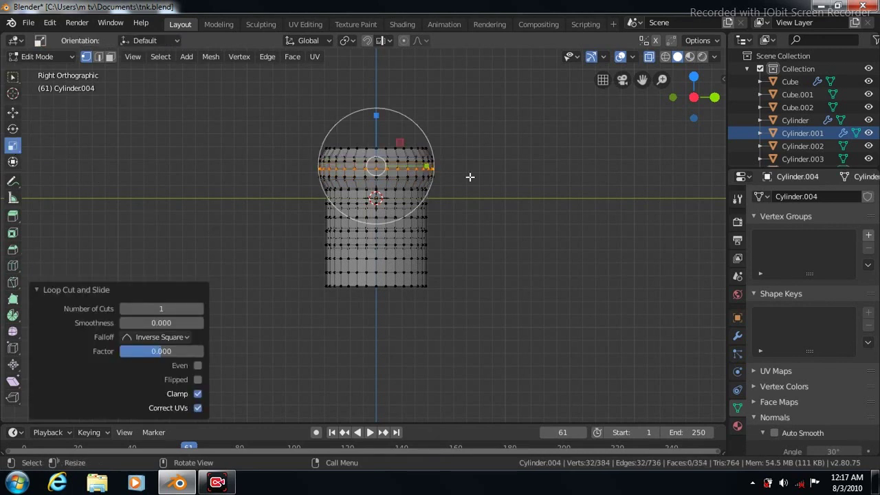
key("s")
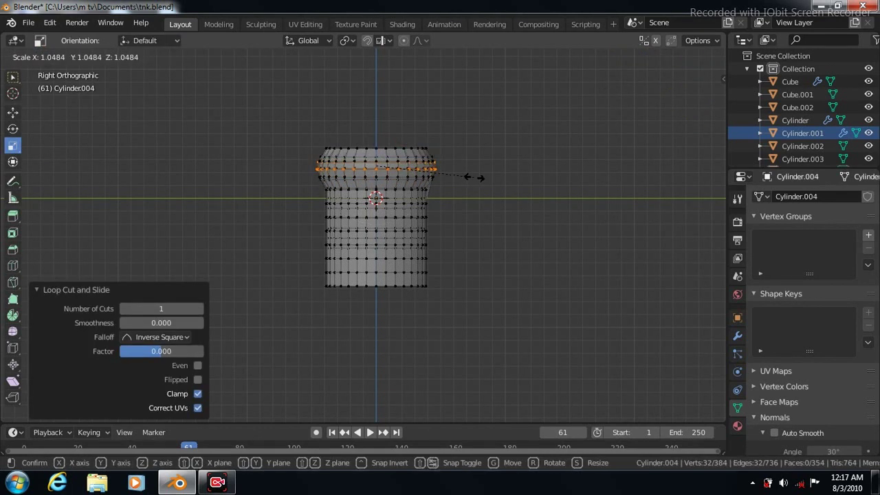
left_click(473, 177)
left_click(98, 57)
left_click(13, 78)
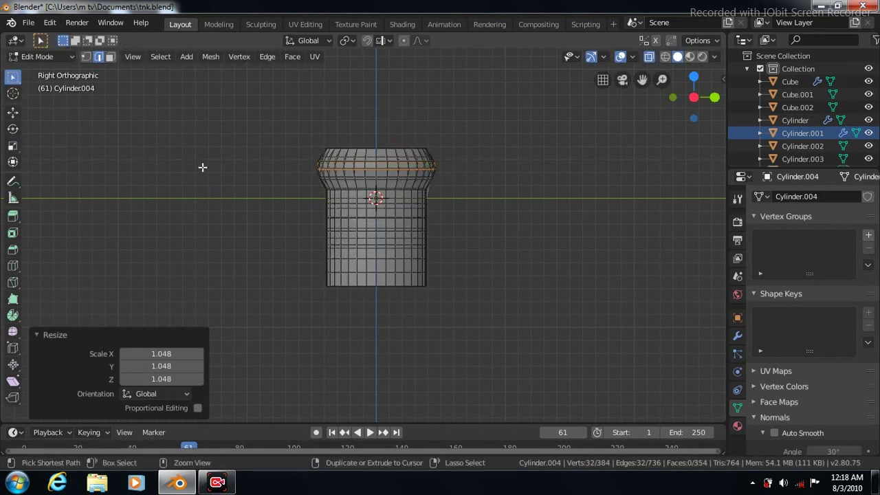
key("ctrl+z")
key("ctrl+z")
key("ctrl+z")
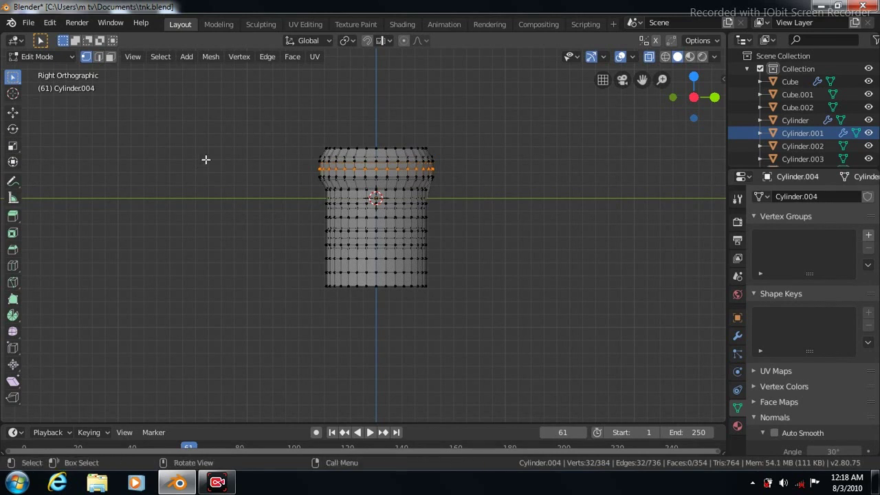
Step: Turn off X-ray and scale the upper band's middle loop up uniformly by about 1.036
left_click(649, 59)
left_click(13, 112)
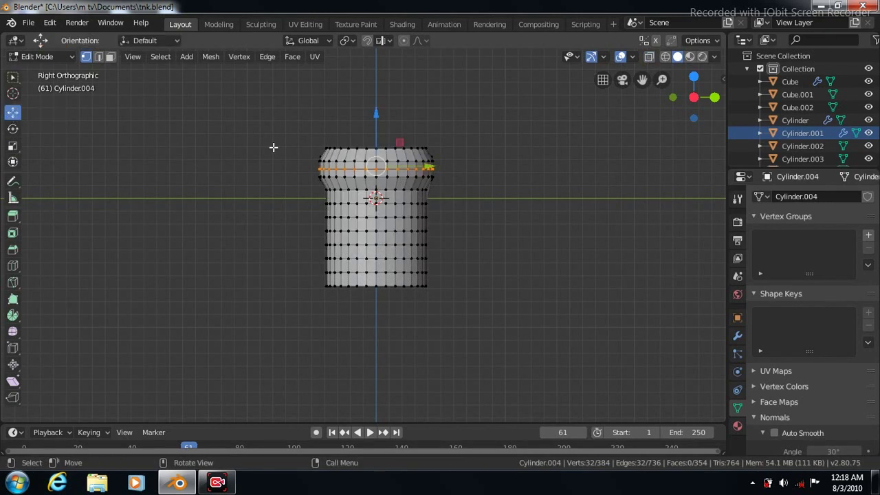
left_click(13, 145)
key("s")
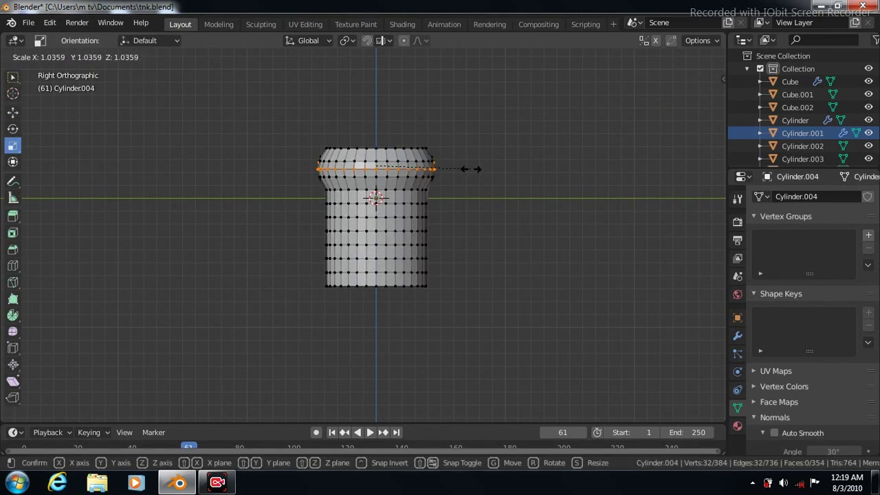
left_click(471, 169)
key("Tab")
key("Tab")
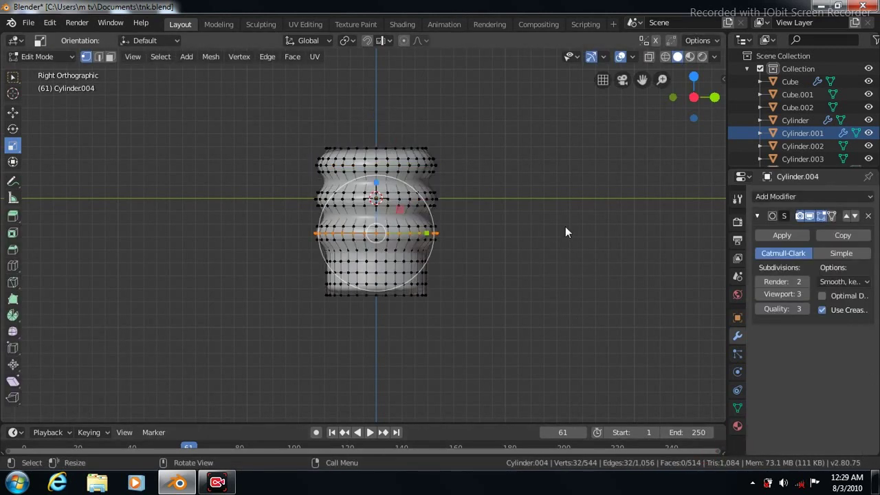
Step: Sharpen the ribbed cylinder with loop cuts slid near its top edge, both grooves, the base of the third ridge and the bottom edge
scroll(565, 233, "up", 3)
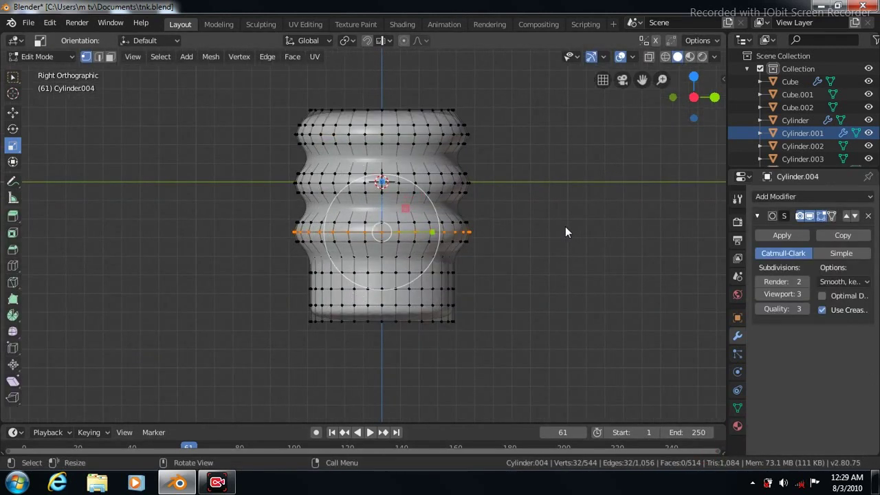
key("Tab")
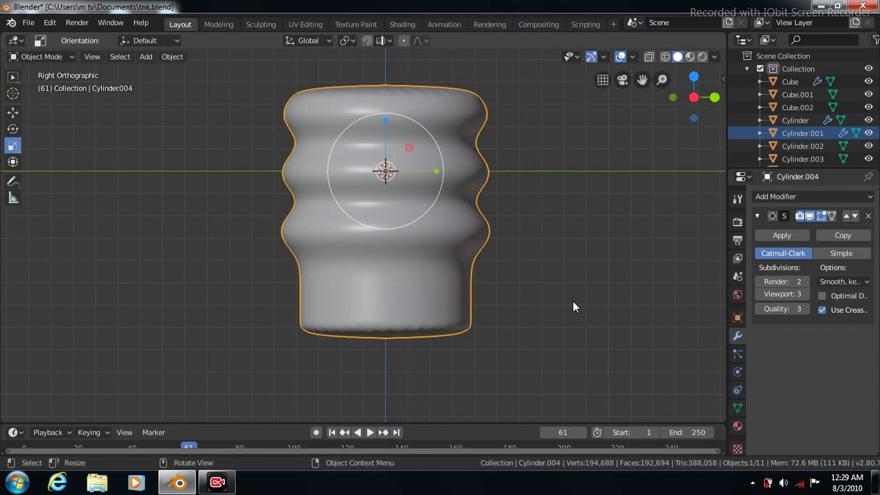
key("Tab")
left_click(12, 268)
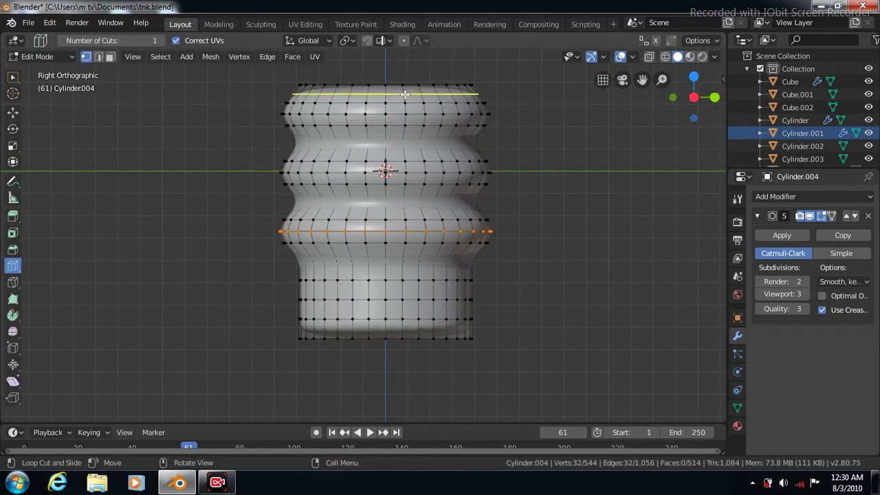
left_click_drag(385, 93, 404, 88)
left_click_drag(406, 130, 404, 147)
left_click_drag(404, 194, 417, 204)
left_click_drag(420, 255, 414, 267)
left_click_drag(418, 330, 424, 398)
key("Tab")
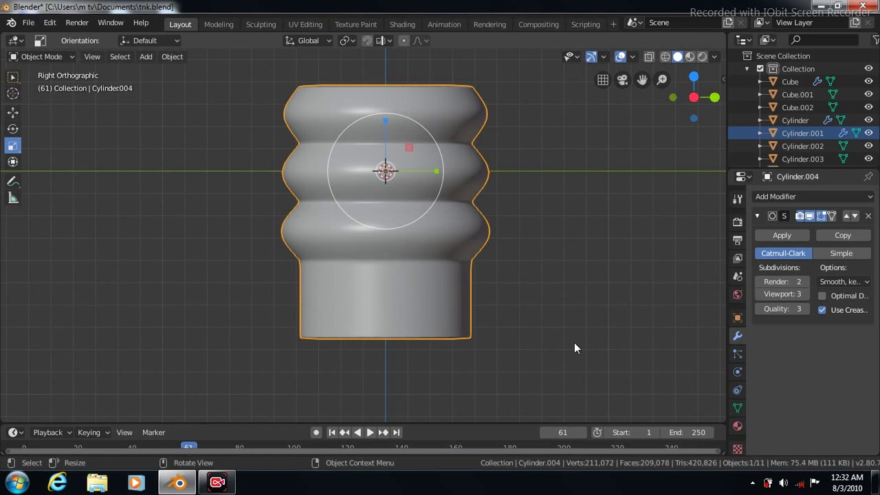
Step: Inset the ribbed cylinder's top face with a thickness of about 0.07 m
key("KP_8")
key("KP_8")
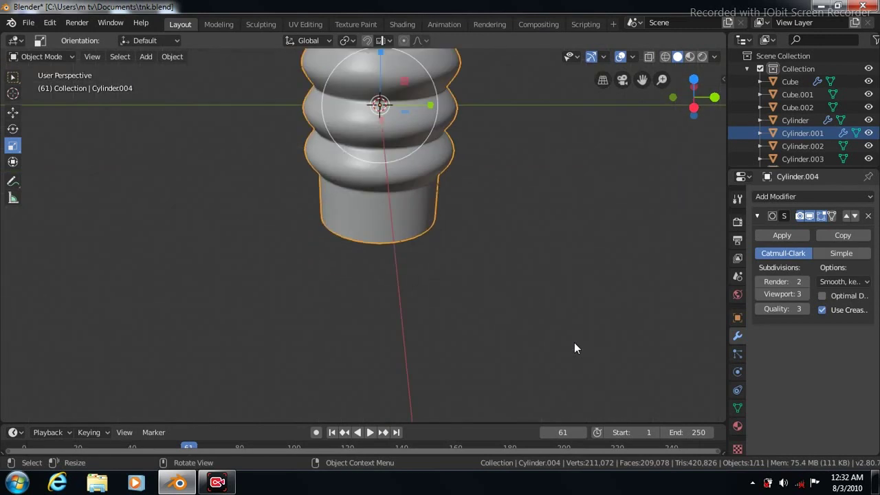
left_click_drag(642, 79, 643, 82)
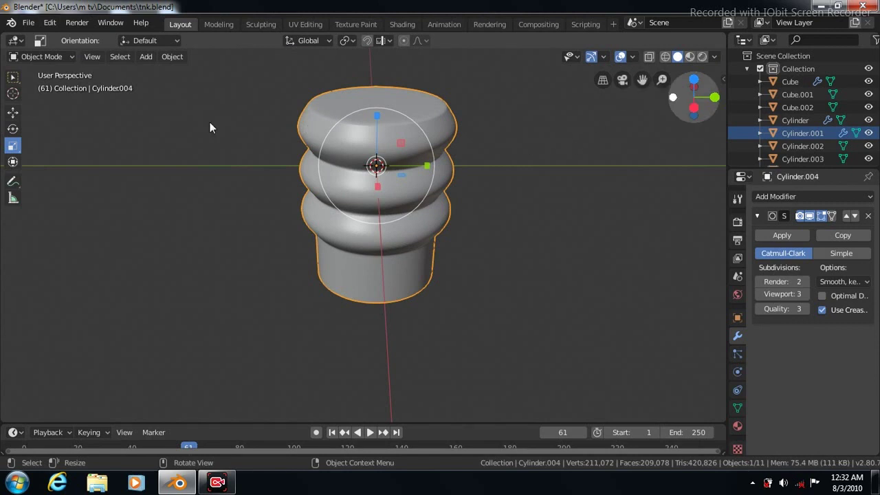
key("Tab")
left_click(110, 56)
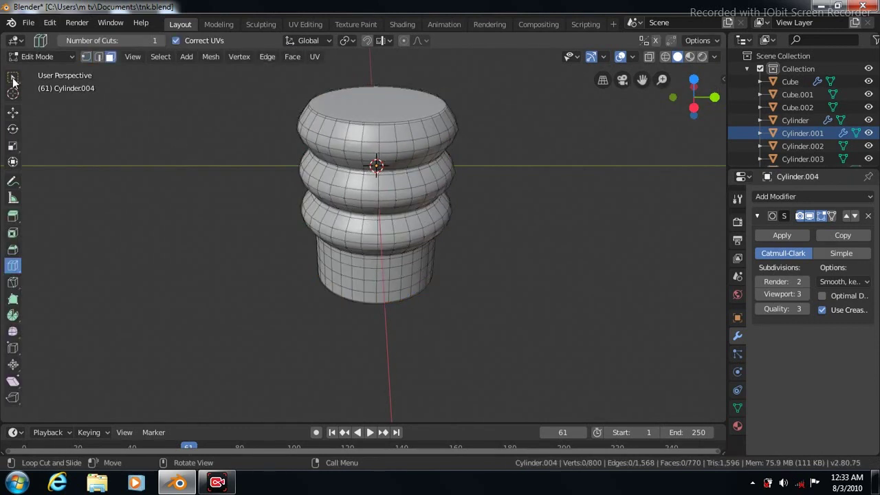
key("w")
left_click(373, 106)
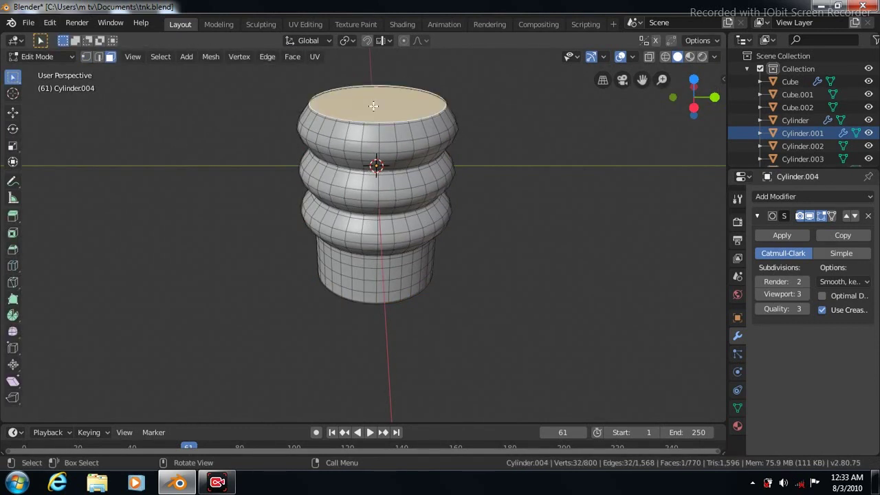
left_click(290, 57)
left_click(307, 115)
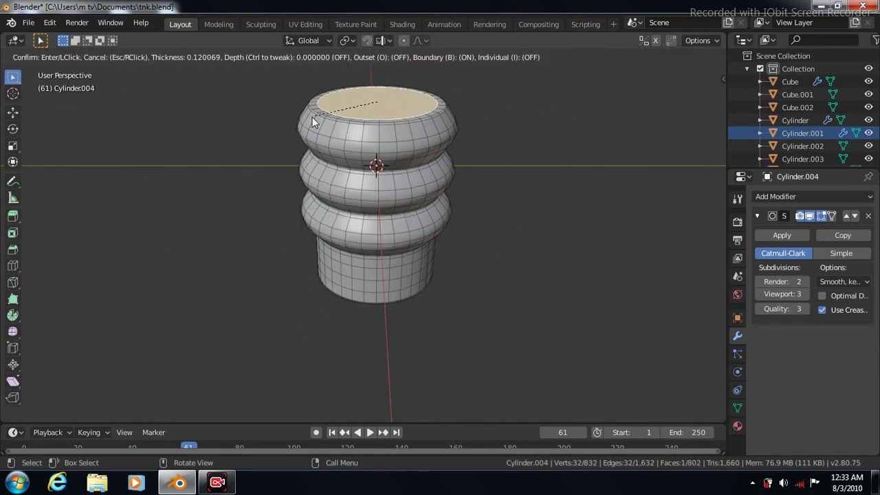
left_click(312, 117)
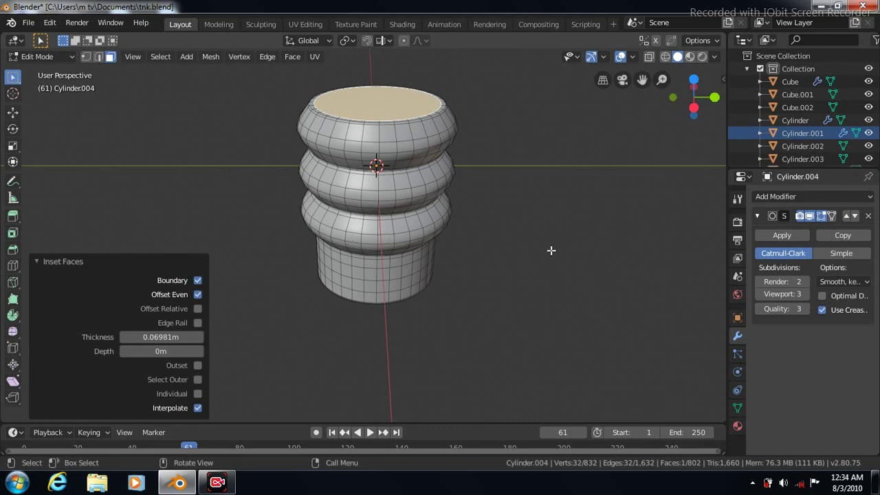
Step: In Object Mode and right view, add a mesh cube at the 3D cursor and scale it down uniformly to about 0.132
key("KP_3")
scroll(595, 268, "down", 3)
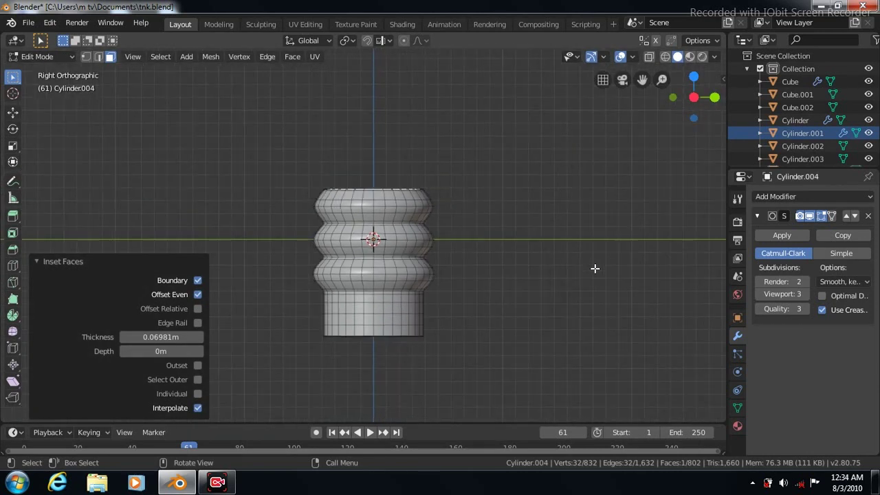
key("Tab")
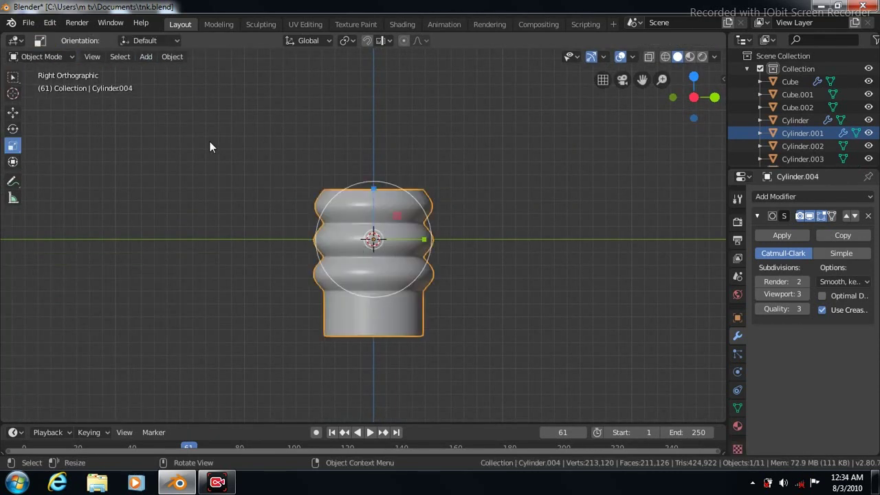
left_click(145, 57)
mouse_move(191, 72)
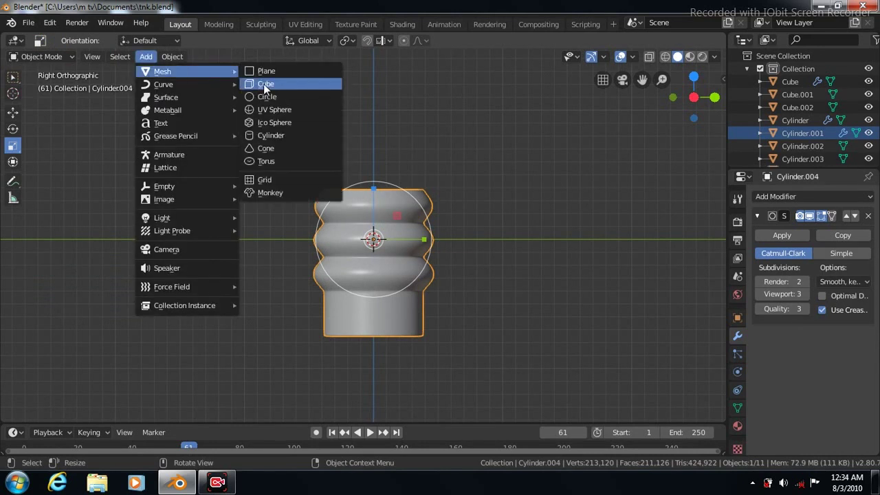
left_click(263, 84)
key("s")
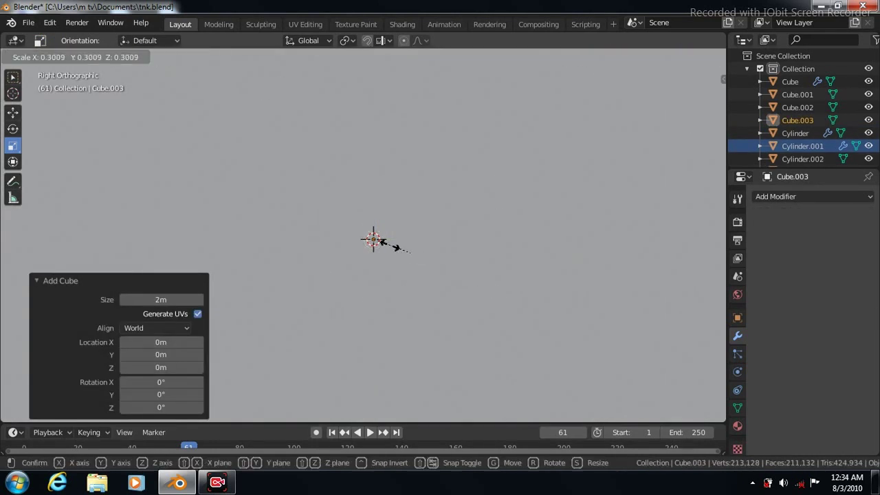
left_click(390, 244)
Step: Scale the cube by a further 0.273 and move it up 0.0744 m along Z onto the ribbed cylinder's top
key("s")
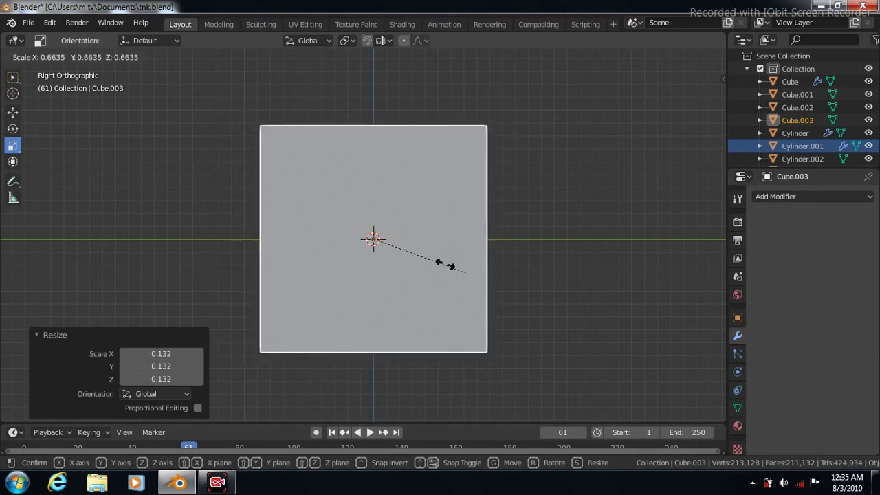
left_click(413, 254)
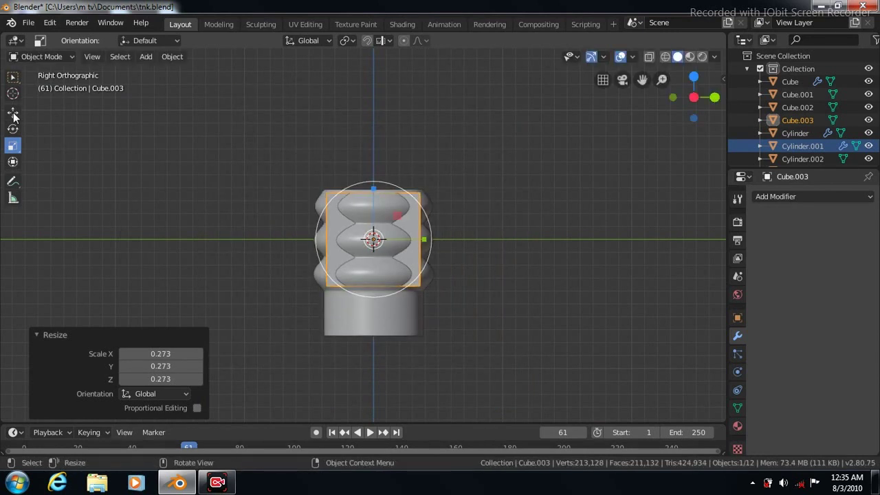
left_click(13, 112)
left_click_drag(373, 185, 373, 93)
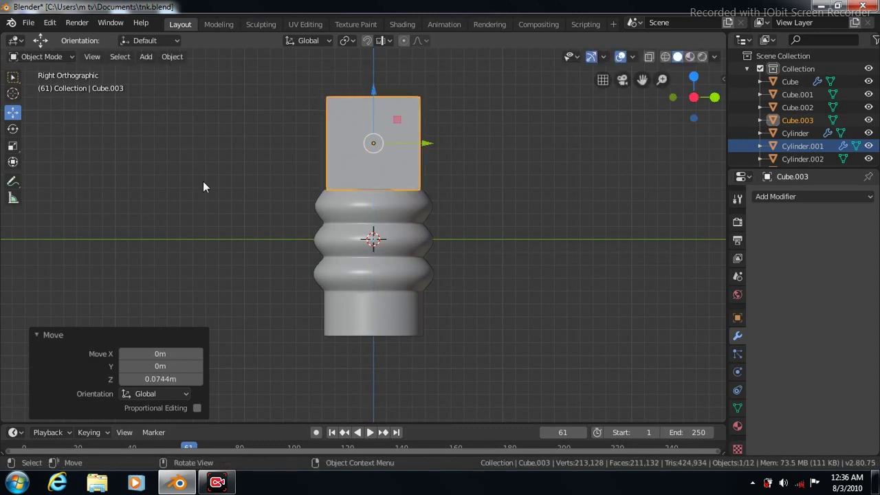
Step: Scale the cube uniformly by 0.922 and, in front view, narrow it along X by a factor of 0.793
left_click(12, 145)
key("s")
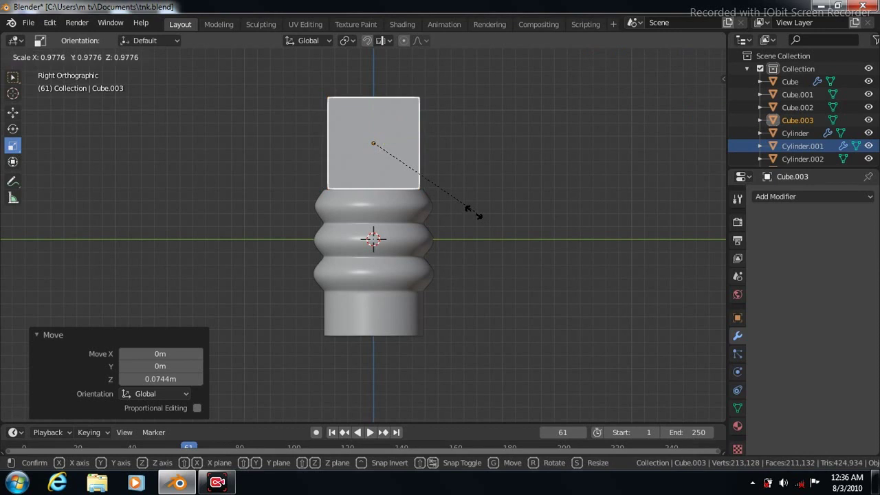
left_click(470, 213)
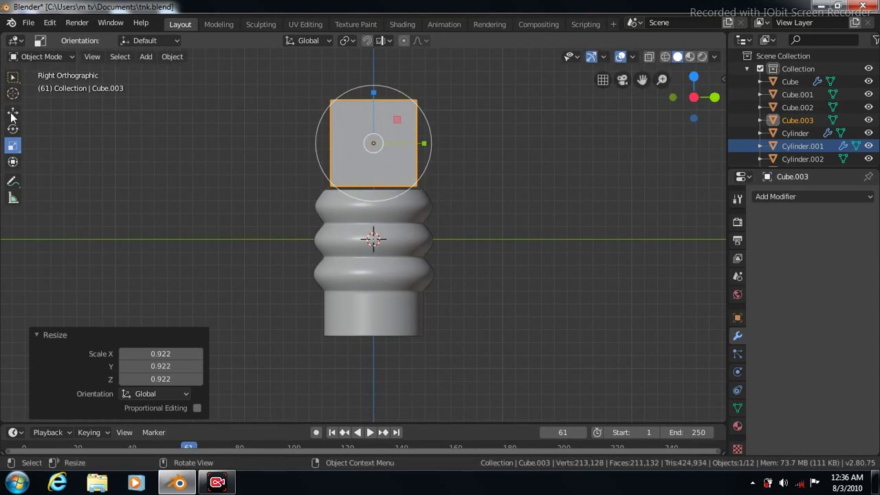
left_click(11, 114)
key("KP_1")
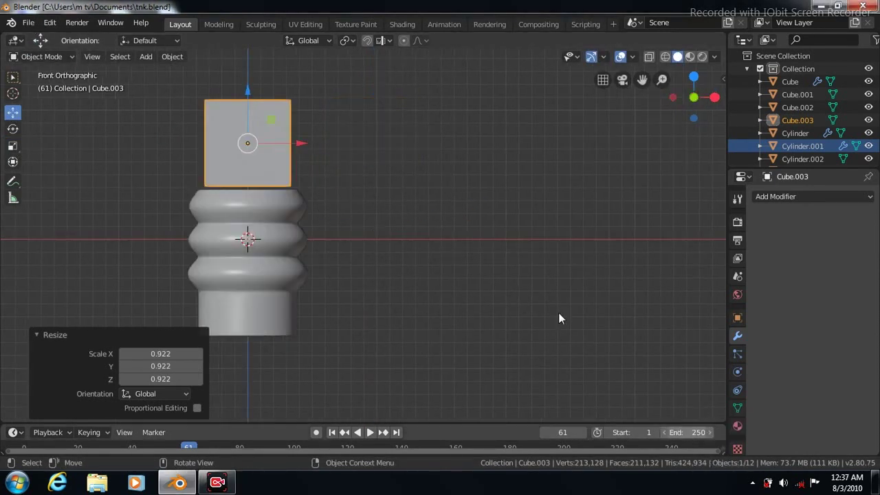
left_click_drag(295, 143, 285, 143)
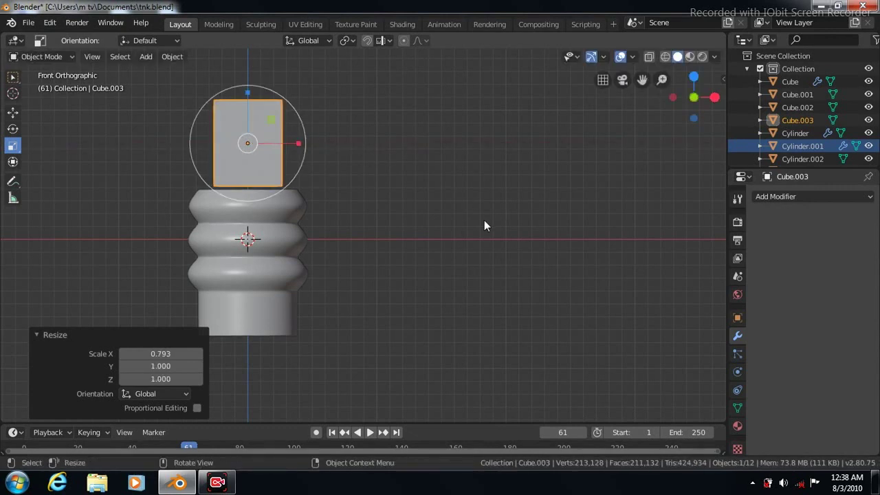
Step: In right view with X-ray on, edit the cube and add one vertical loop cut offset by a factor of about -0.212
key("KP_3")
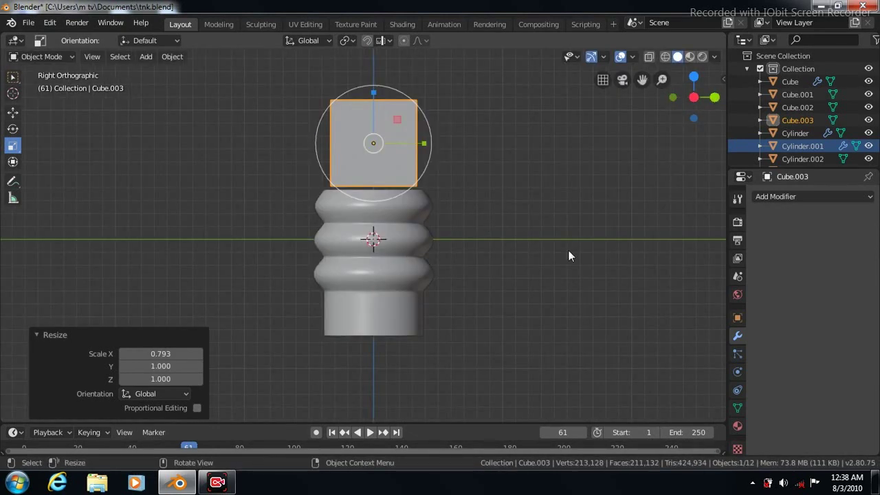
key("Tab")
left_click(84, 56)
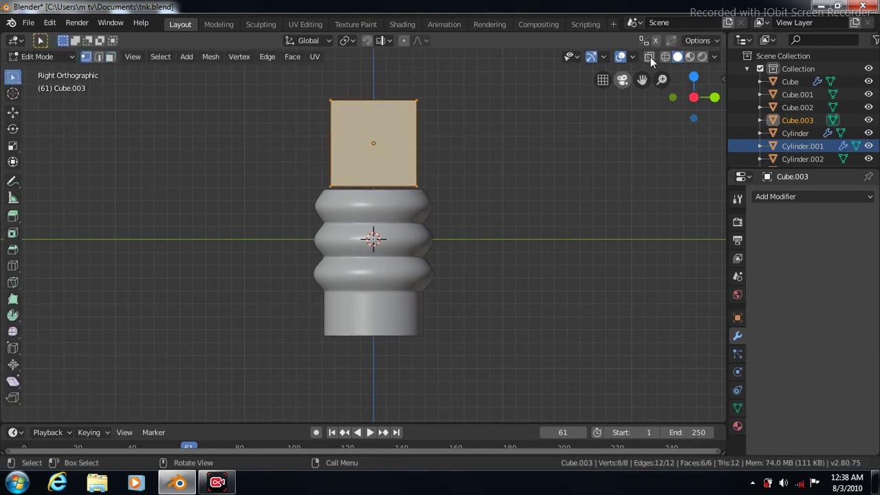
left_click(649, 57)
left_click_drag(313, 85, 342, 113)
left_click(13, 112)
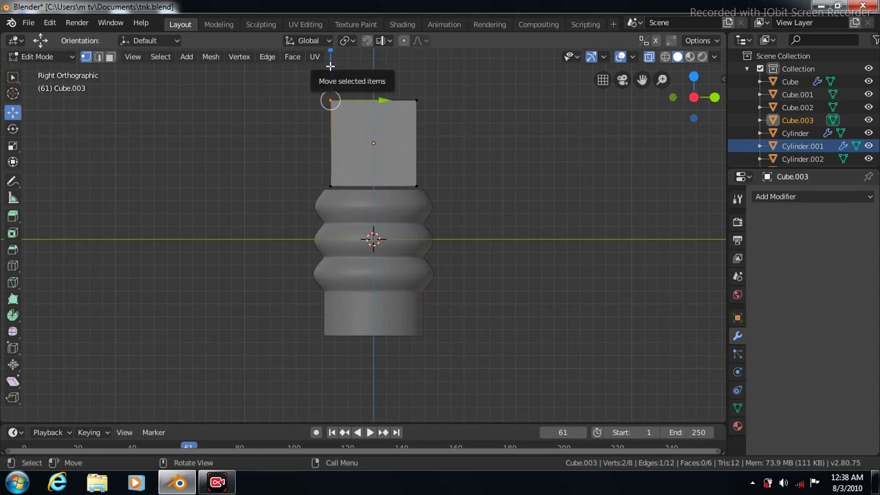
left_click(12, 266)
left_click_drag(373, 179, 383, 185)
left_click(12, 113)
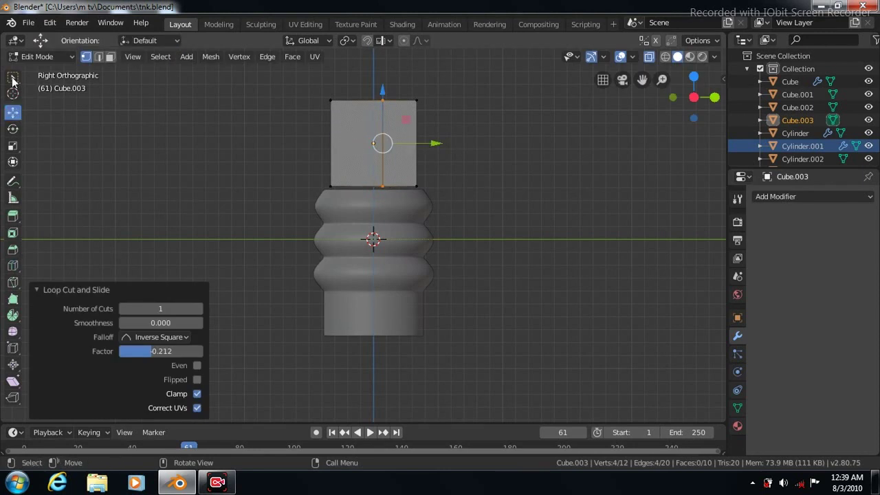
Step: Lower the cube's top corner vertices on the negative Y side by 0.0389 m along Z to form a sloped face
left_click(12, 77)
left_click_drag(306, 82, 344, 111)
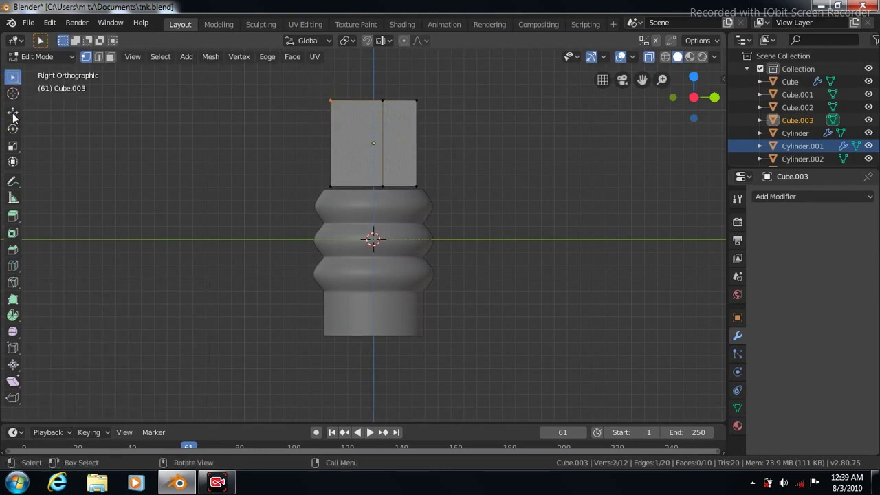
left_click(13, 113)
left_click_drag(330, 57, 341, 108)
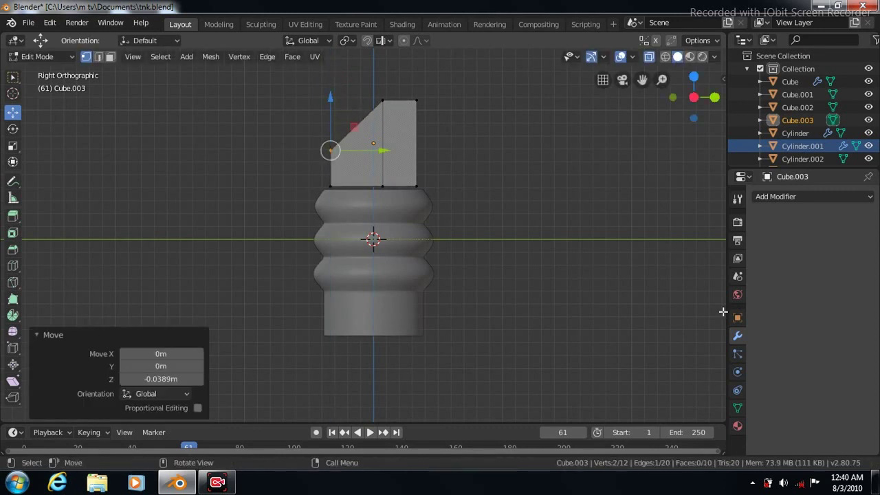
Step: Add a Subdivision Surface modifier with 3 viewport levels to the wedge and sharpen its edges with loop cuts slid close to them
left_click(810, 197)
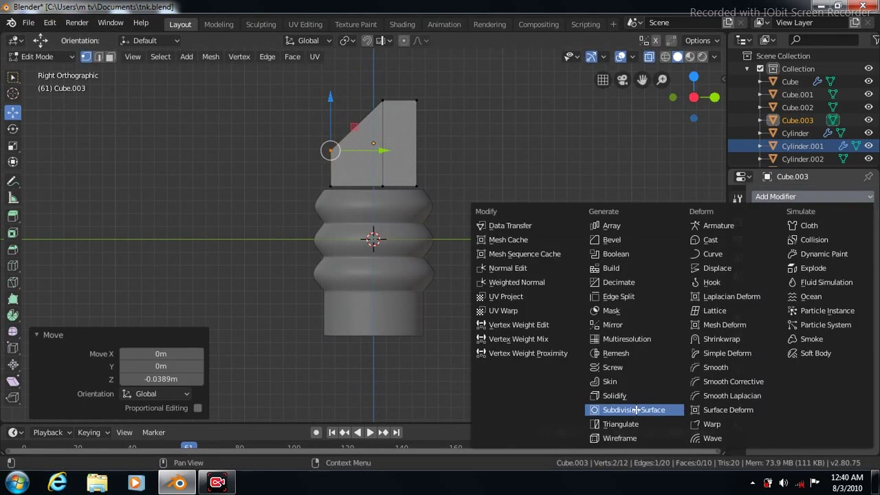
left_click(635, 409)
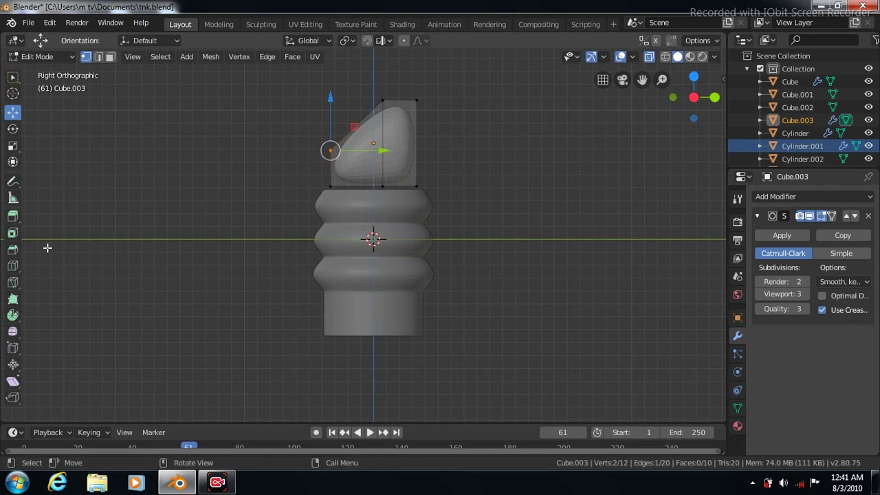
left_click(13, 265)
left_click_drag(400, 180, 409, 185)
left_click_drag(353, 179, 331, 183)
left_click_drag(383, 144, 383, 105)
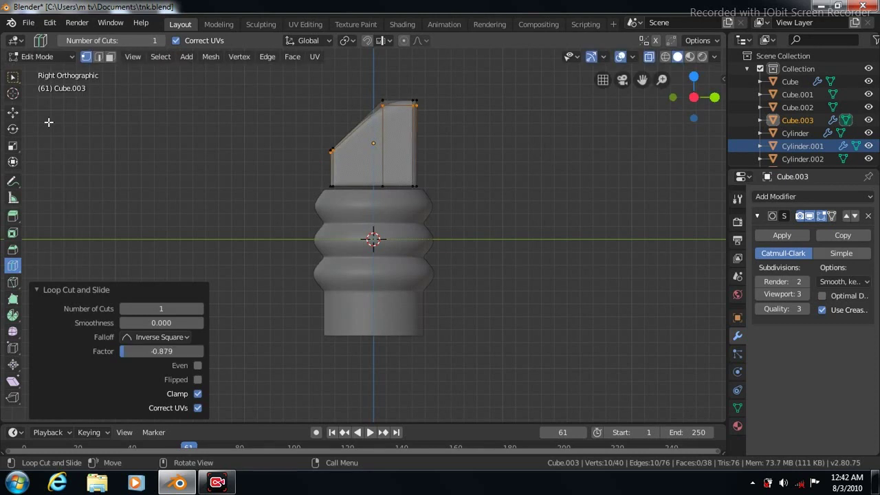
left_click(12, 76)
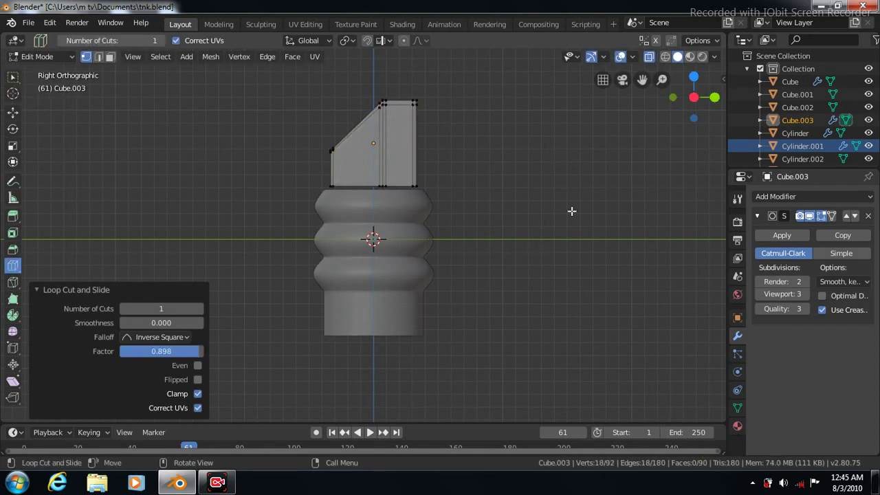
Step: Turn off X-ray, return to Object Mode and lower the wedge along Z until it rests on the ribbed cylinder
left_click(649, 59)
key("Tab")
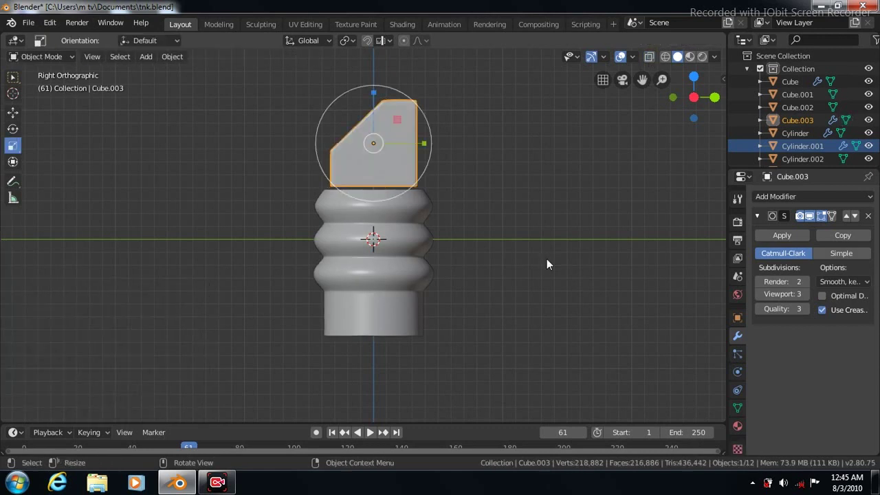
left_click(13, 112)
left_click_drag(373, 90, 374, 101)
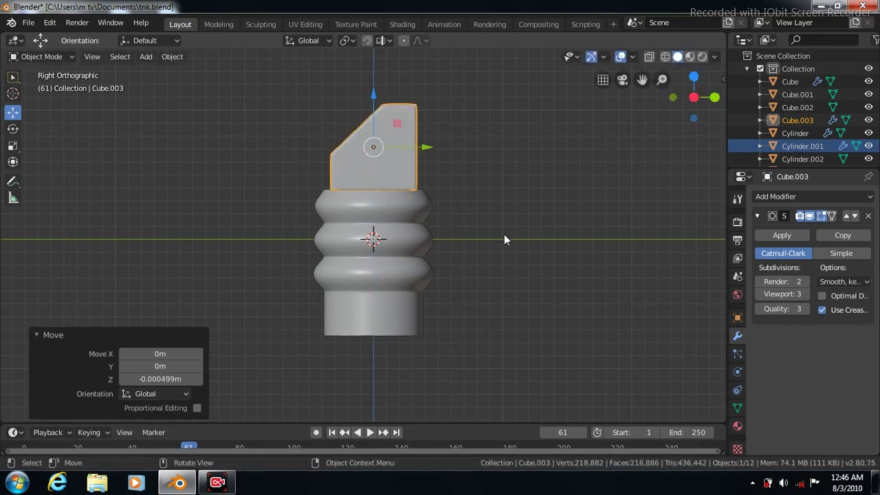
Step: Join the wedge with the ribbed cylinder and remove the Subdivision Surface modifier
left_click(868, 216)
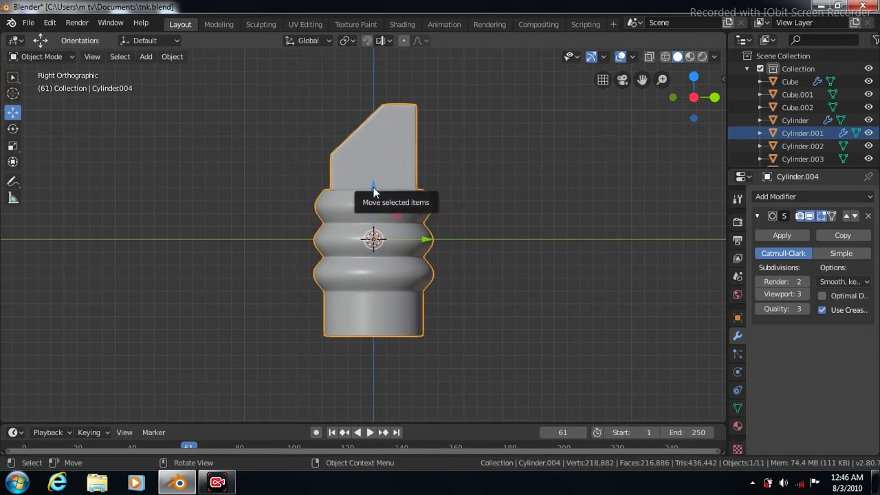
left_click(867, 216)
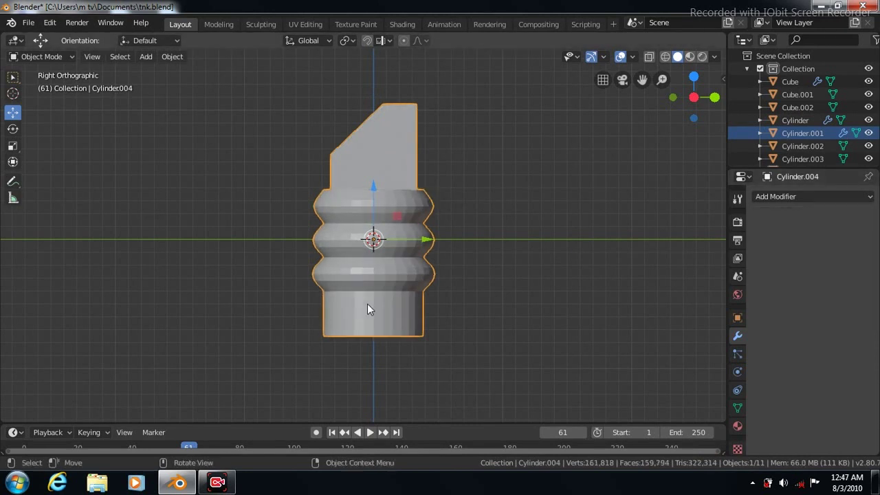
Step: Shade the joined part smooth and enable Auto Smooth at an angle of 30°
right_click(341, 245)
left_click(341, 245)
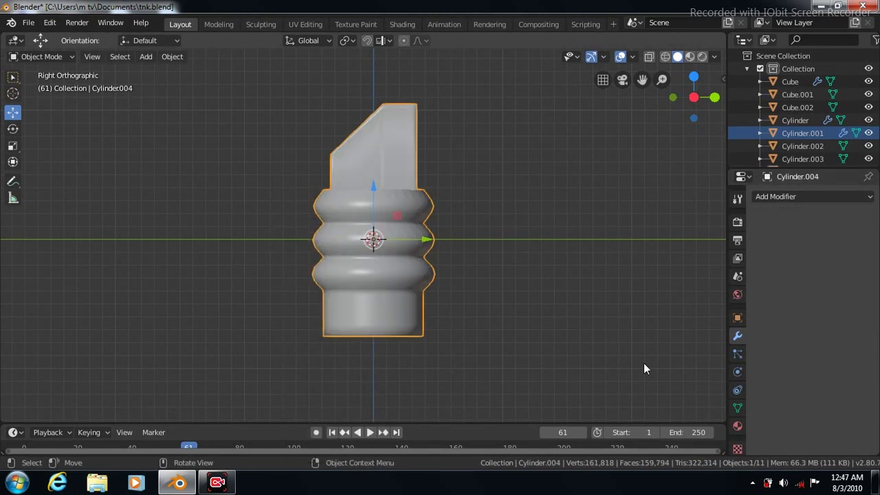
left_click(736, 408)
left_click(773, 432)
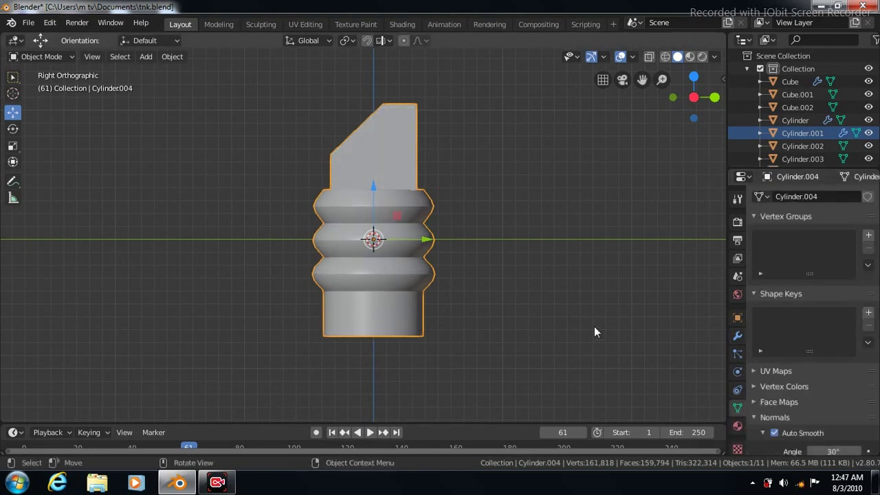
Step: Move the joined part up 0.68 m along Z to the turret's roof
scroll(595, 332, "down", 8)
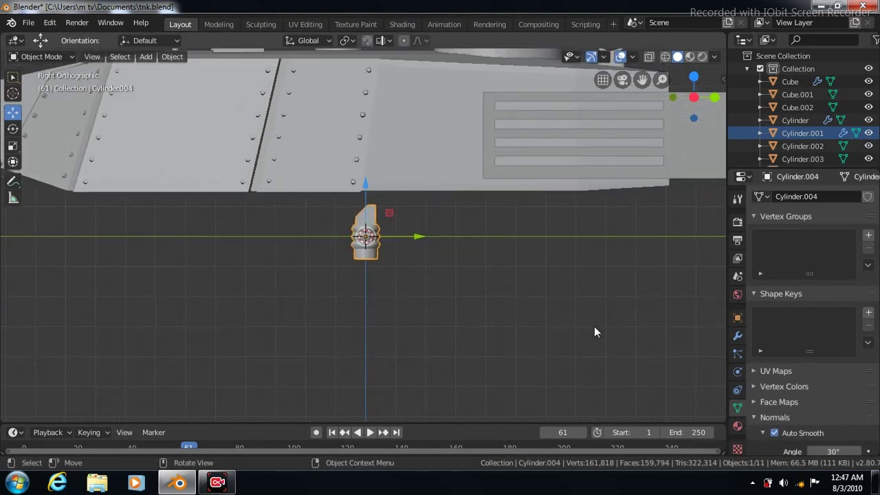
scroll(595, 332, "down", 1)
left_click_drag(365, 183, 363, 413)
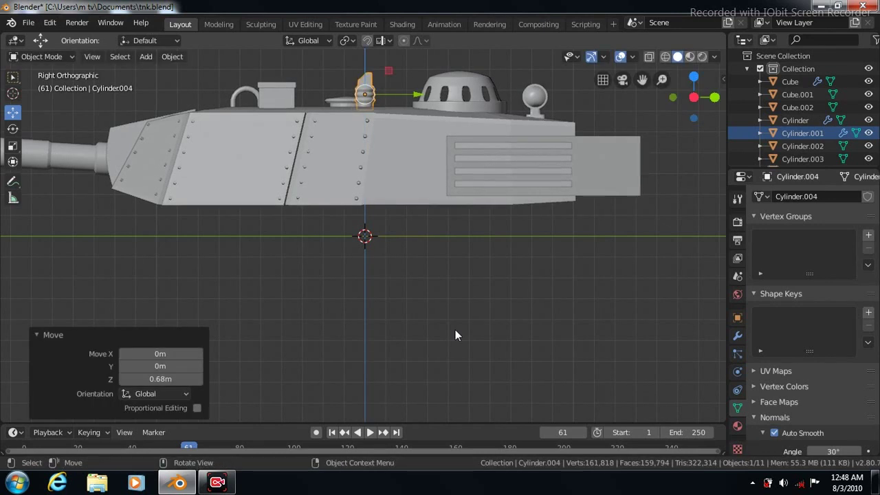
Step: In top view, move the part -0.652 m along X and 0.207 m along Y, next to the domed hatch
key("KP_7")
key("g")
key("x")
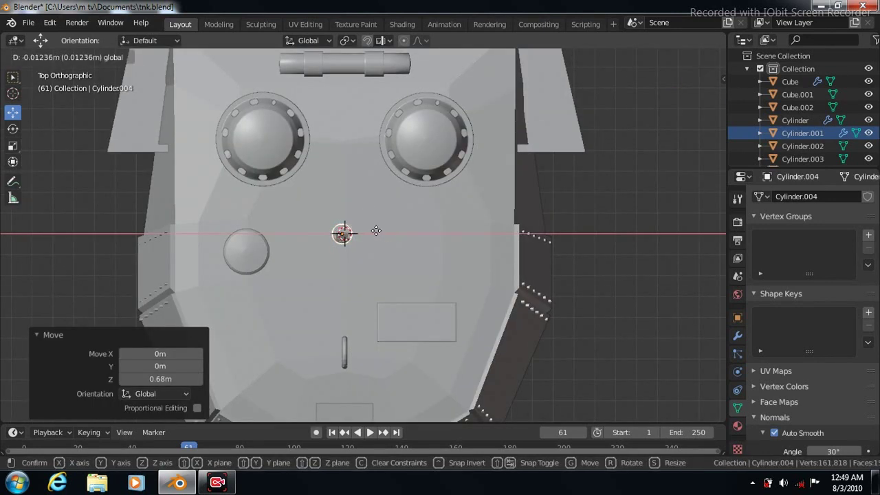
left_click(259, 225)
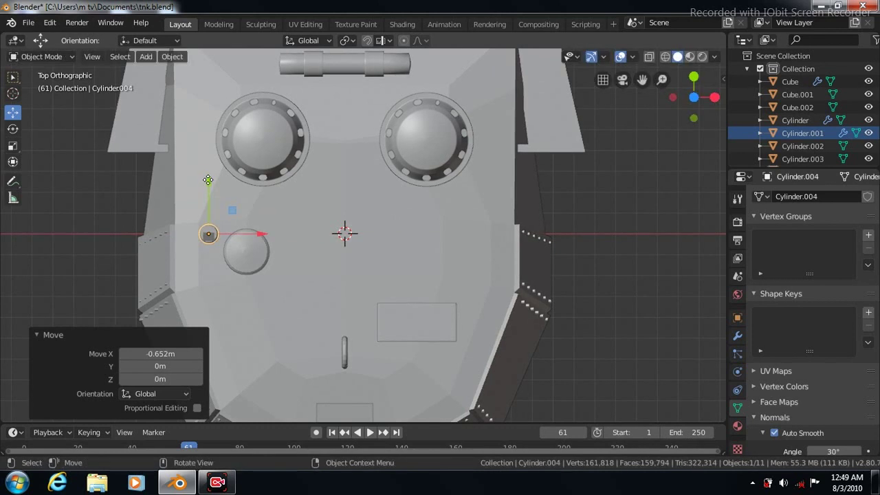
key("g")
key("y")
left_click(205, 141)
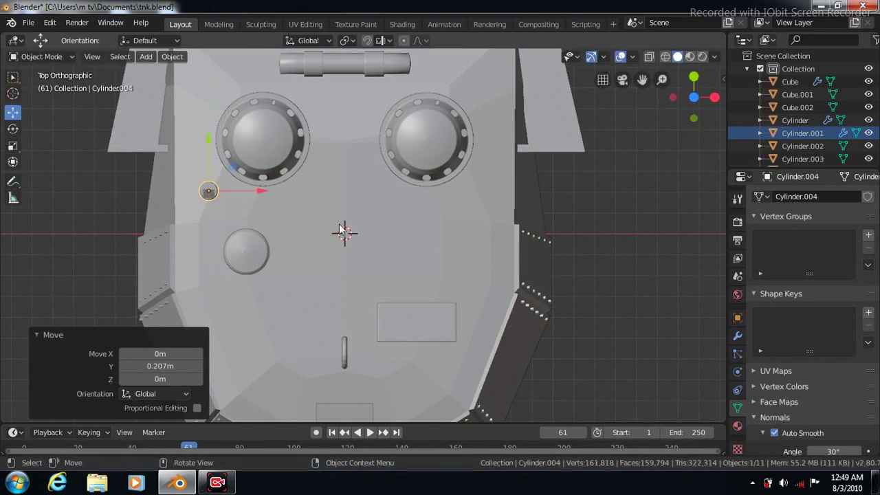
Step: In left view, lower the part by 0.0185 m along Z so it sits on the turret's roof
key("ctrl+KP_3")
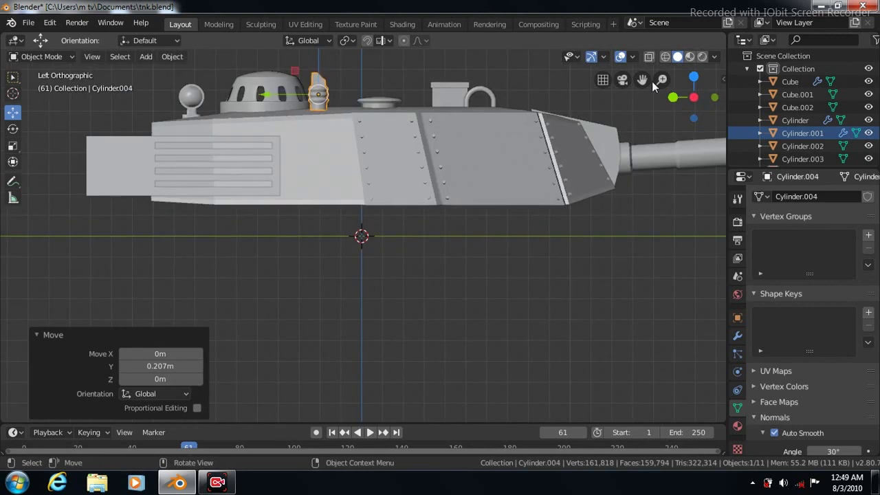
left_click_drag(641, 80, 649, 141)
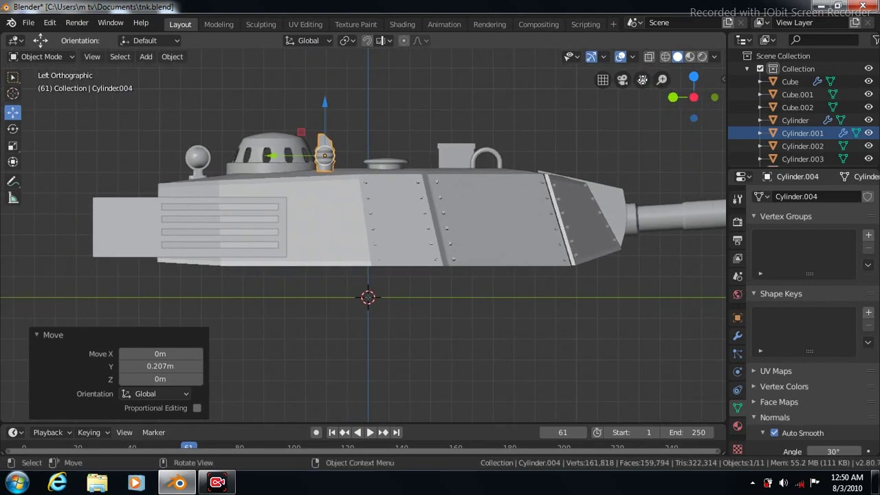
left_click_drag(324, 101, 324, 105)
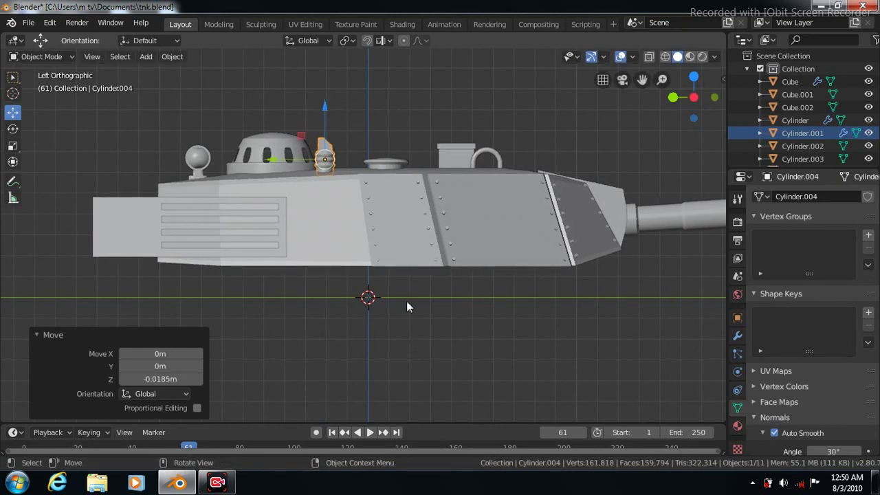
Step: Deselect the part and switch the viewport shading's lighting to MatCap
scroll(453, 333, "down", 5)
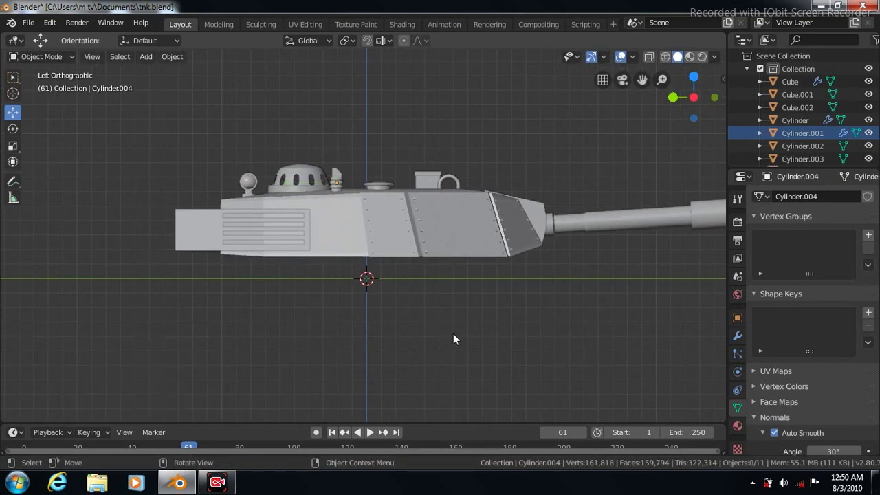
scroll(453, 335, "down", 1)
left_click(714, 57)
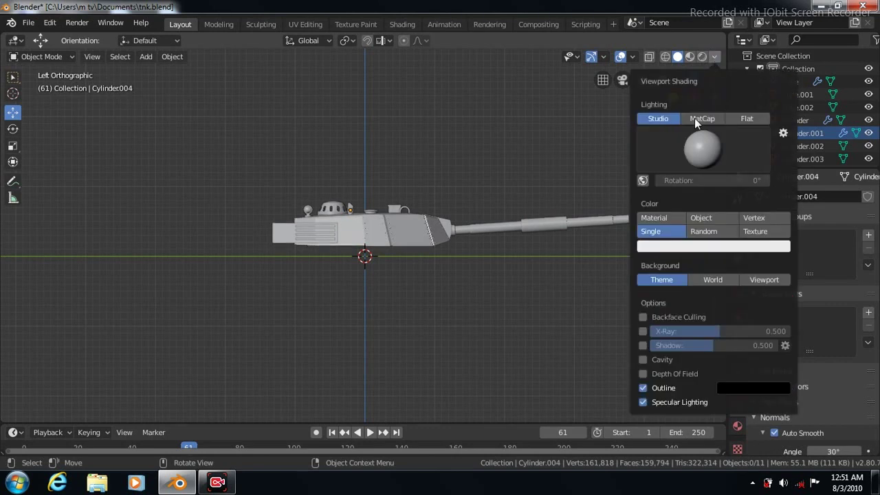
left_click(694, 118)
Step: Join the ribbed part to the turret's Cylinder object that carries the Subdivision Surface modifier and view the whole turret from above
scroll(553, 293, "up", 2)
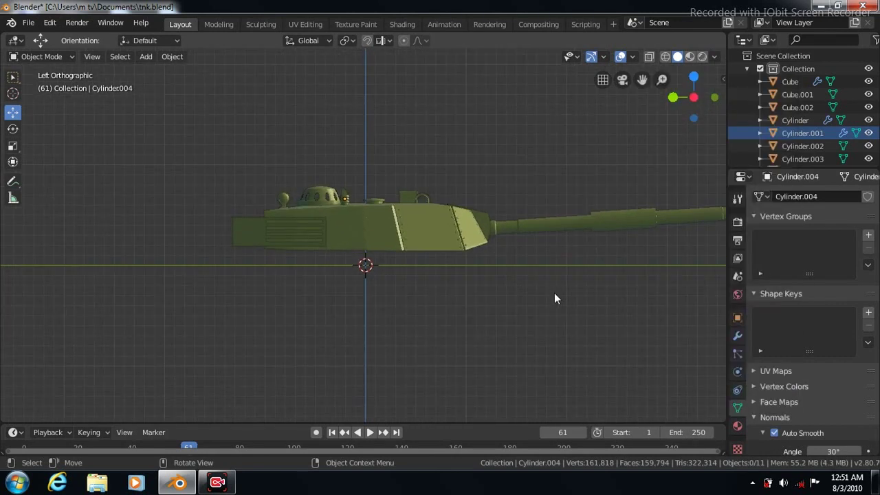
middle_click_drag(502, 324, 599, 360)
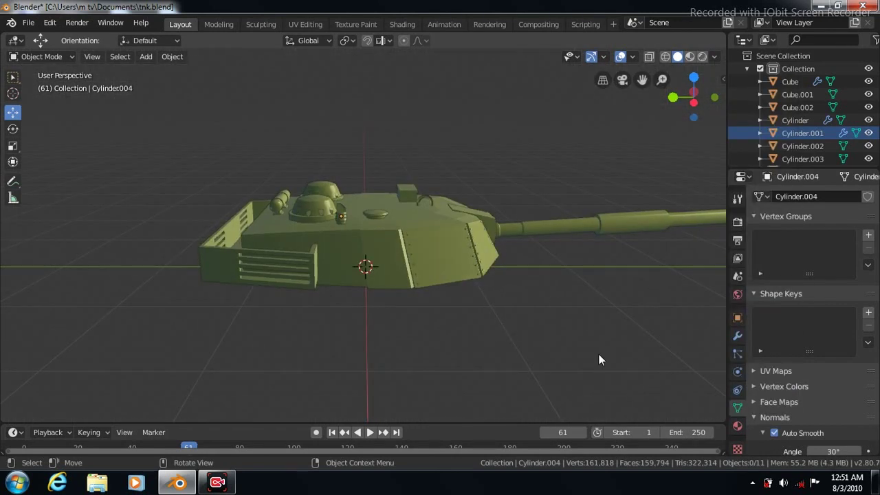
left_click(737, 335)
left_click(341, 209)
left_click(362, 245)
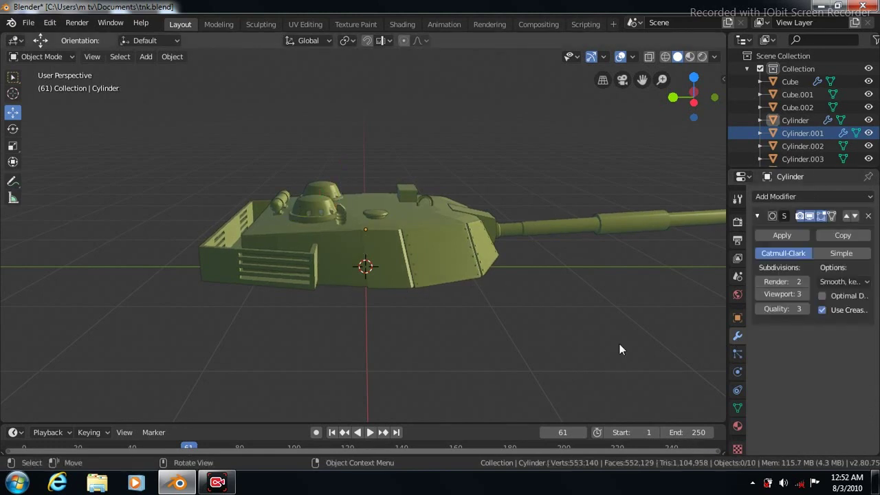
key("KP_8")
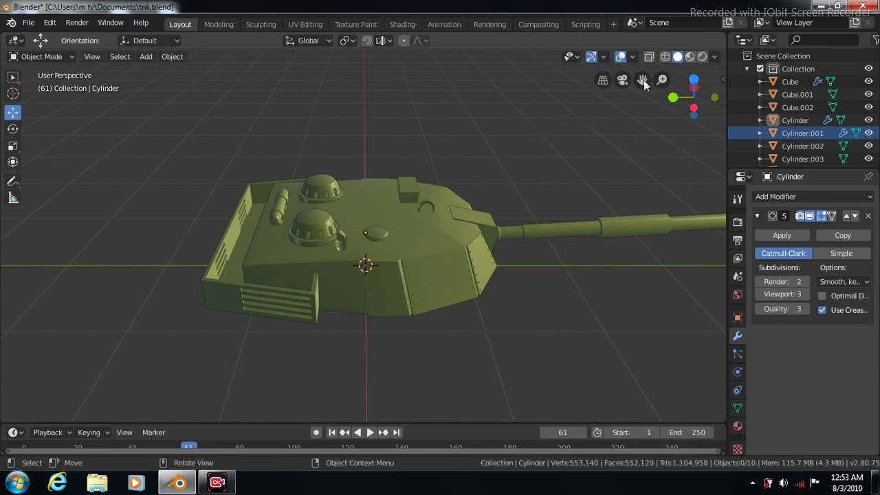
left_click_drag(642, 79, 560, 72)
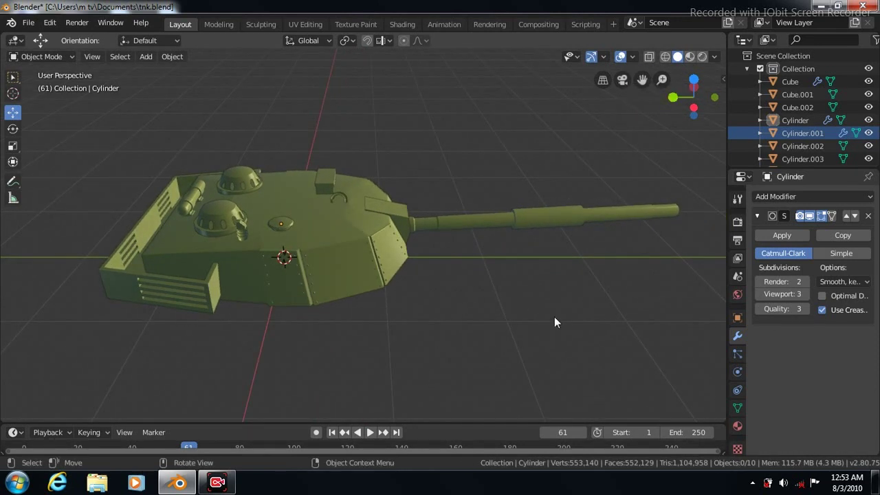